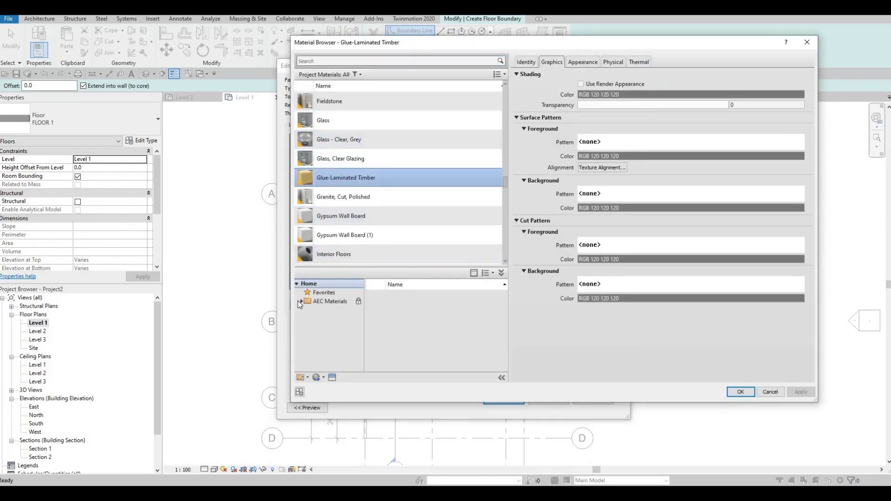
Step: Assign the Granite, Cut, Rough material from the AEC Stone library to FLOOR 2's structure layer and accept the type properties
click(304, 302)
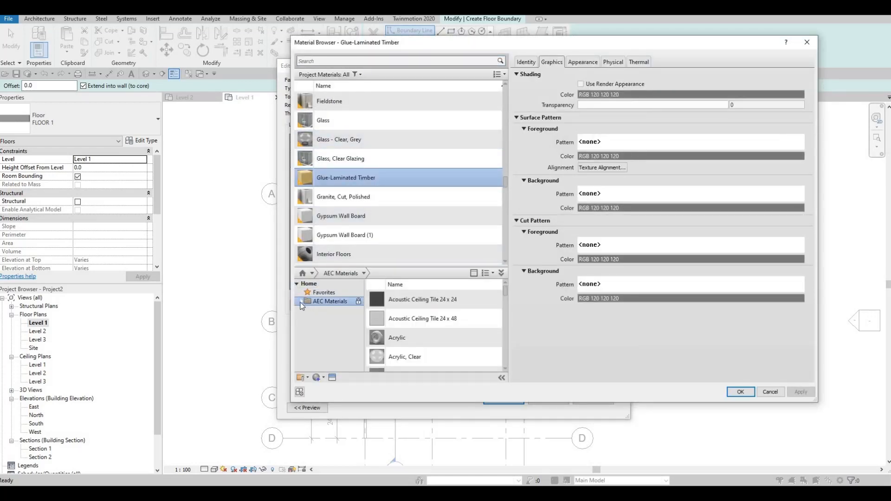
scroll(330, 343, down, 4)
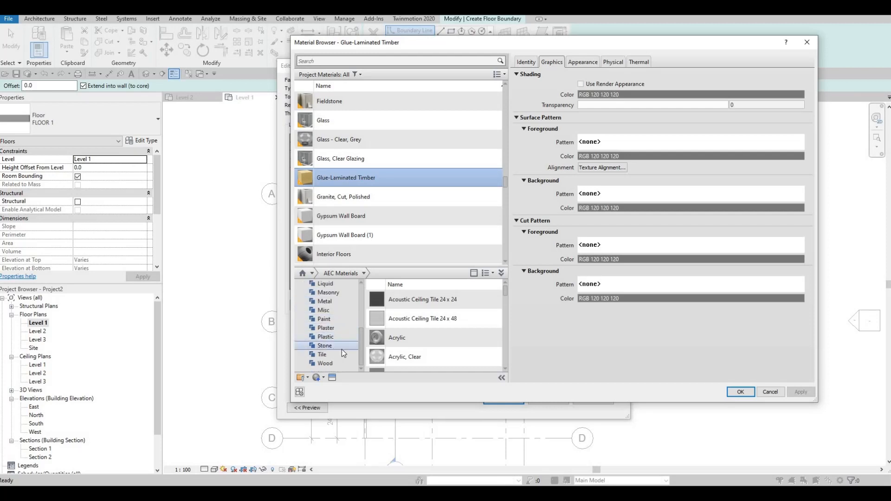
click(334, 348)
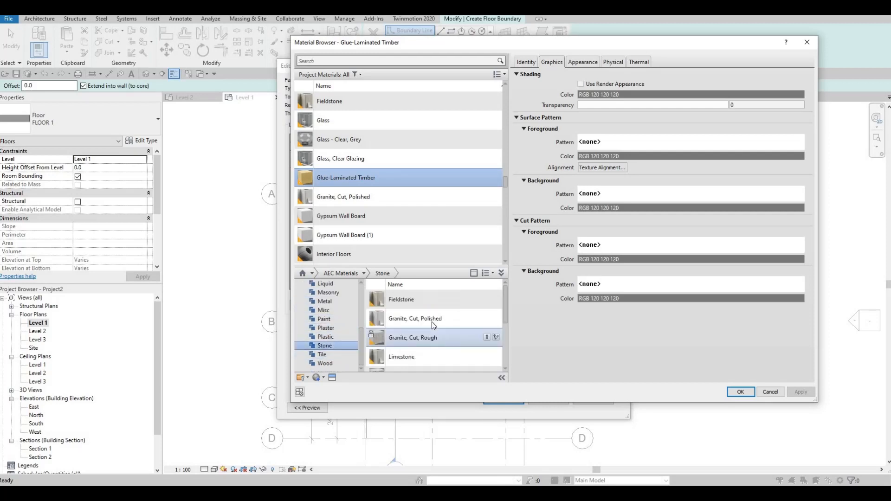
scroll(433, 324, down, 1)
scroll(440, 330, up, 1)
click(485, 337)
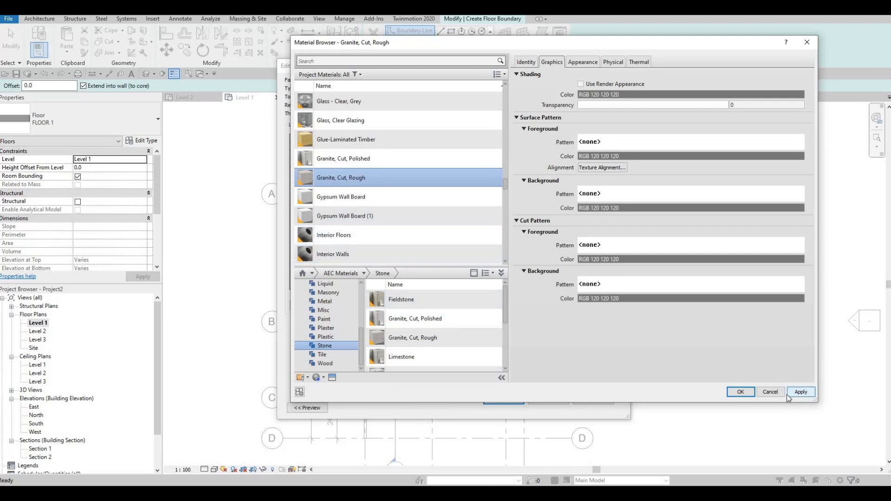
click(741, 392)
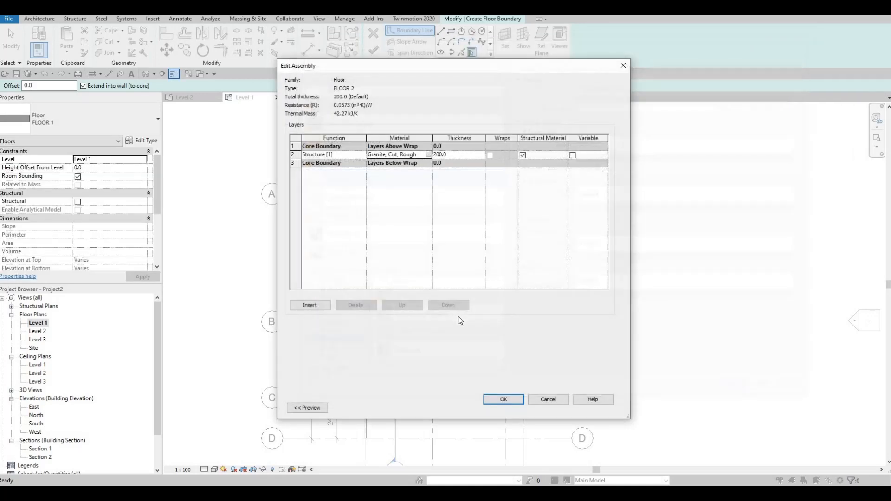
click(506, 401)
click(514, 408)
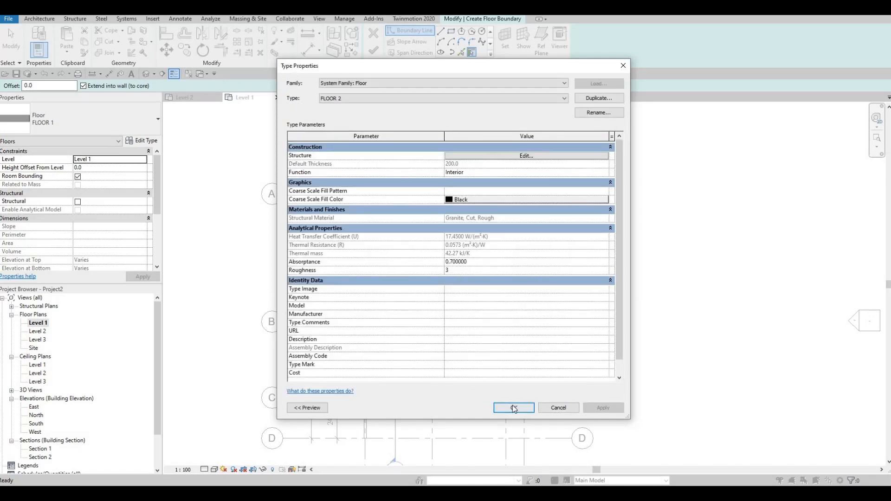
Step: With Pick Lines, trace the floor boundary along the exterior wall at grid A, the wall at grid 1 and the stair wall at grid B
click(462, 52)
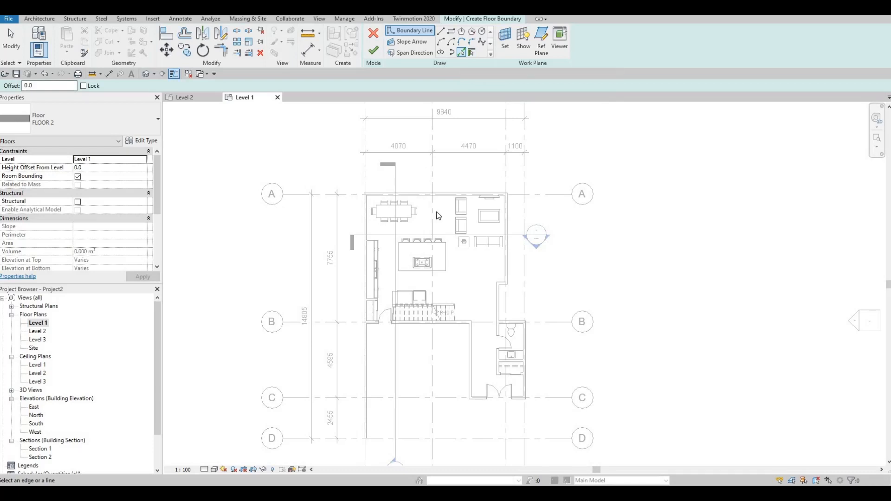
scroll(434, 206, up, 2)
scroll(430, 206, up, 2)
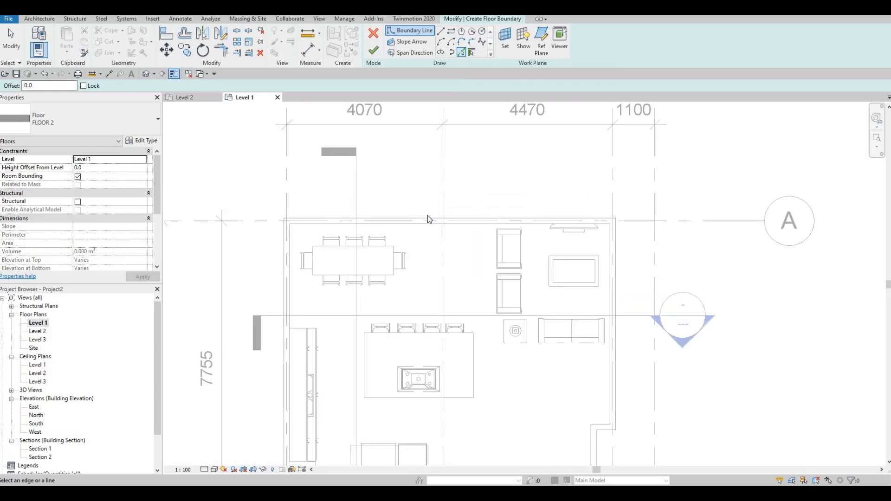
click(428, 218)
click(286, 267)
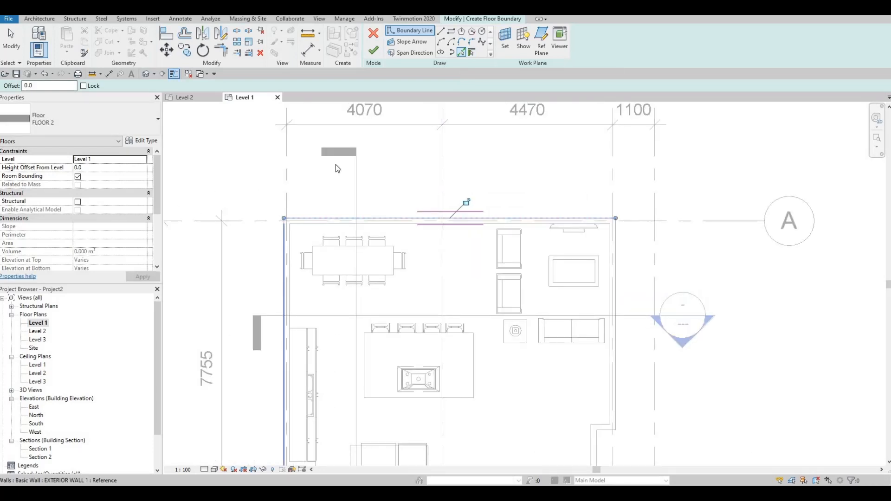
middle_drag(335, 303, 339, 187)
scroll(339, 187, down, 2)
middle_drag(318, 322, 318, 297)
scroll(314, 278, up, 3)
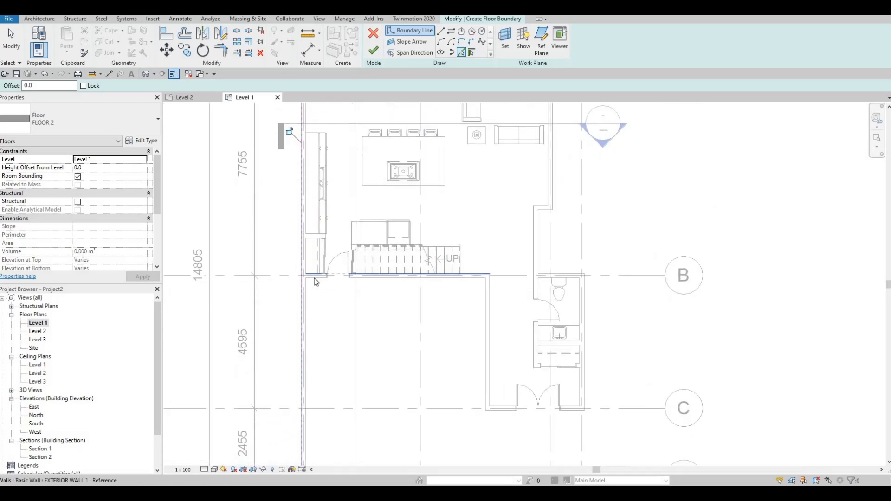
click(313, 279)
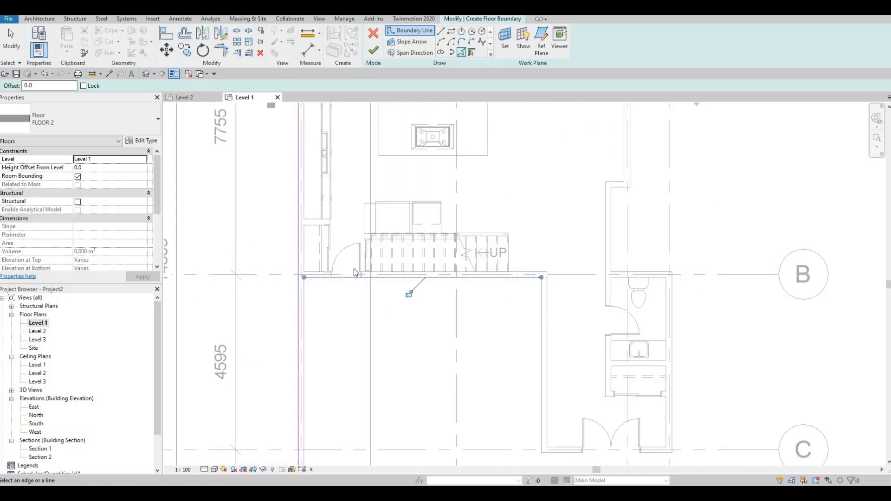
Step: Continue the floor boundary around the outer wall faces of the entry wing and across the washroom's wall at grid B
middle_drag(544, 321, 313, 259)
click(312, 259)
click(338, 395)
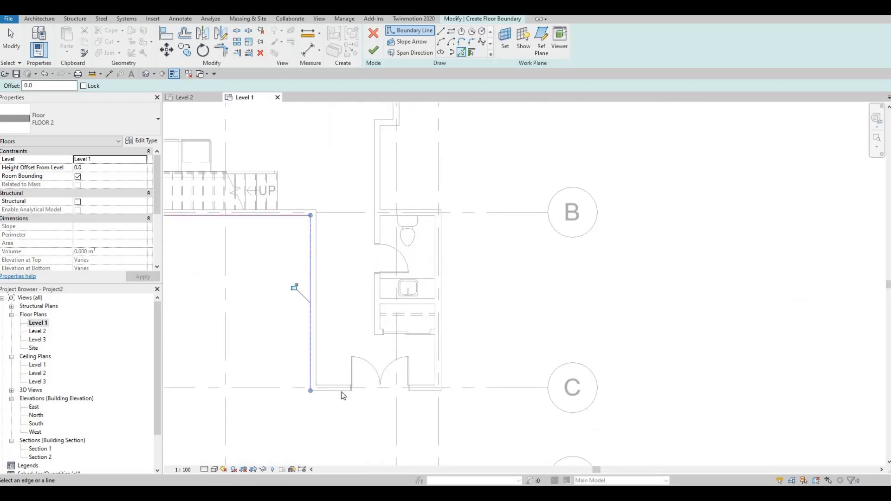
click(439, 305)
click(410, 212)
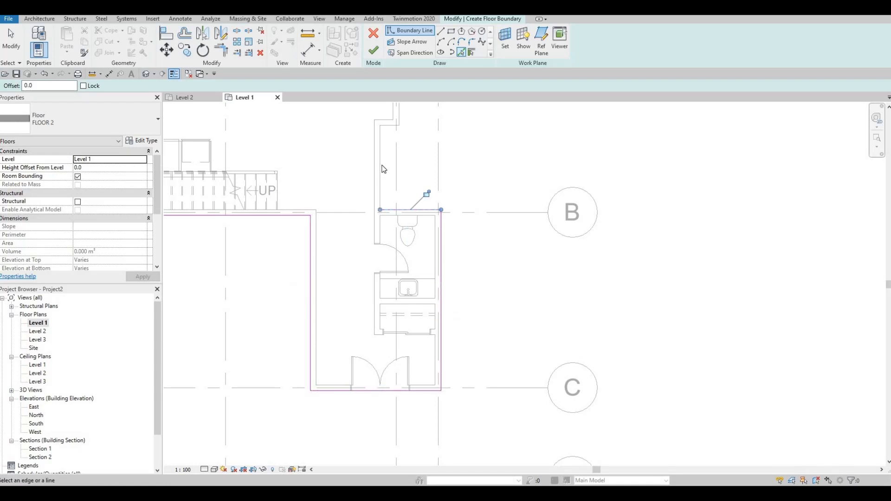
Step: Complete the floor boundary lines along the wall above the washroom, its small jog and the living room's outer wall
click(381, 179)
middle_drag(389, 133, 400, 318)
scroll(377, 229, up, 3)
click(383, 220)
click(391, 205)
scroll(385, 217, down, 2)
scroll(400, 318, down, 2)
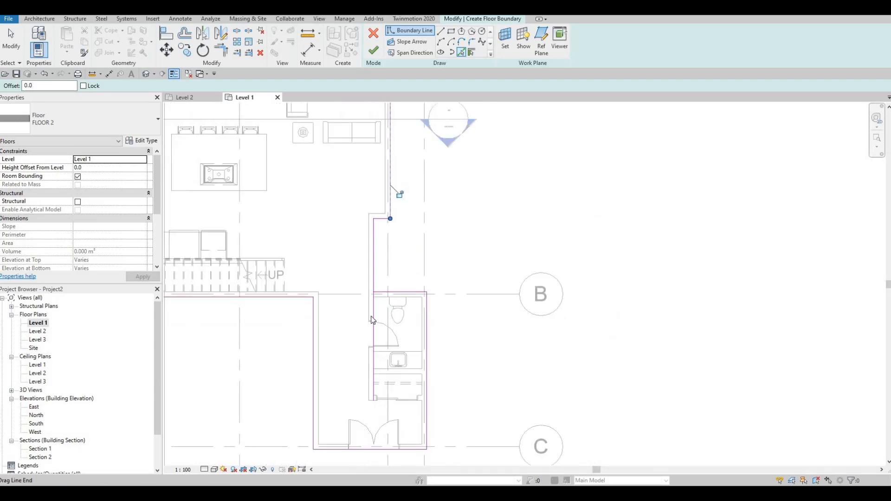
Step: Trim the boundary line along grid 1 to a corner with the line along grid B
scroll(313, 300, up, 1)
middle_drag(313, 300, 401, 157)
scroll(341, 230, up, 2)
key(Escape)
key(Escape)
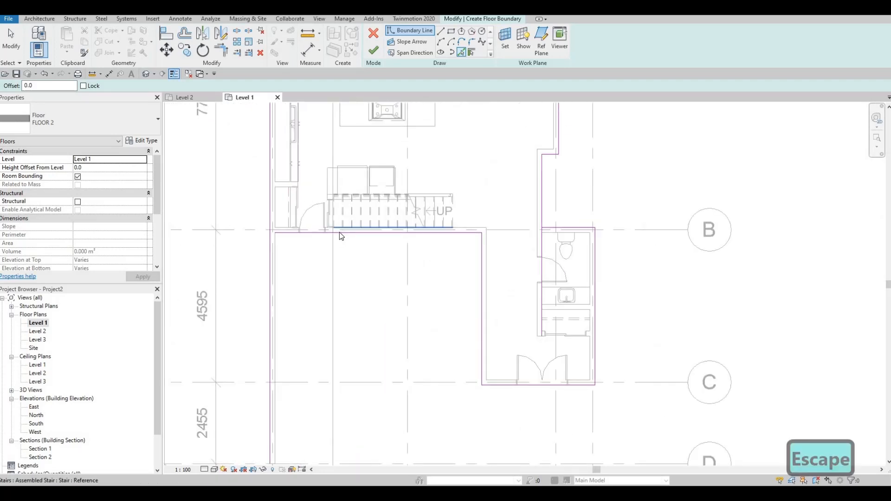
key(t)
key(r)
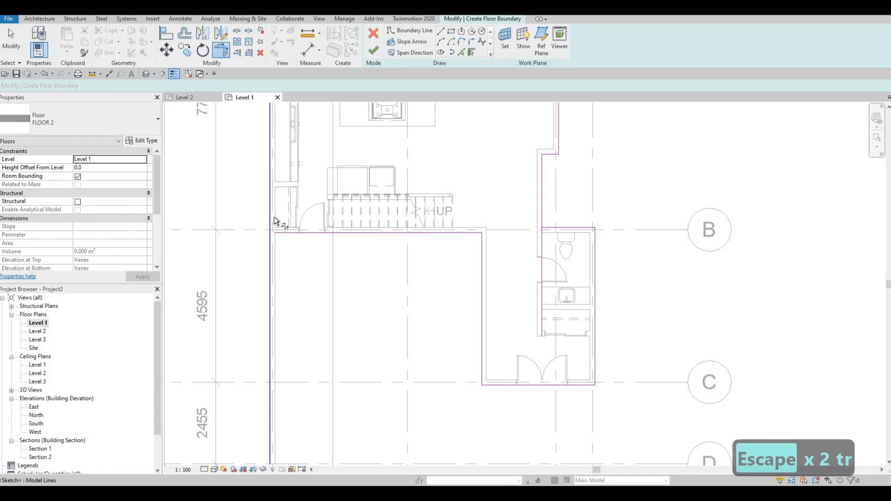
click(274, 219)
scroll(341, 258, down, 2)
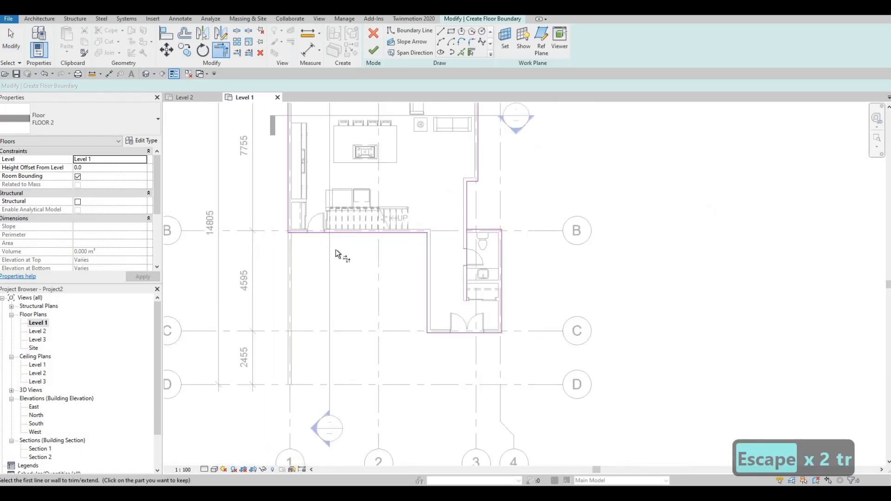
middle_drag(370, 247, 355, 236)
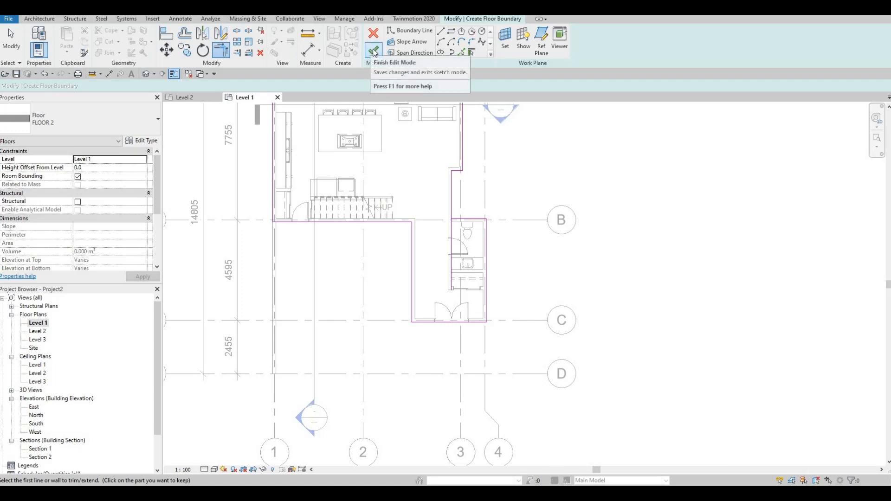
Step: Try to finish the floor sketch and locate the intersecting boundary lines near the washroom
click(374, 52)
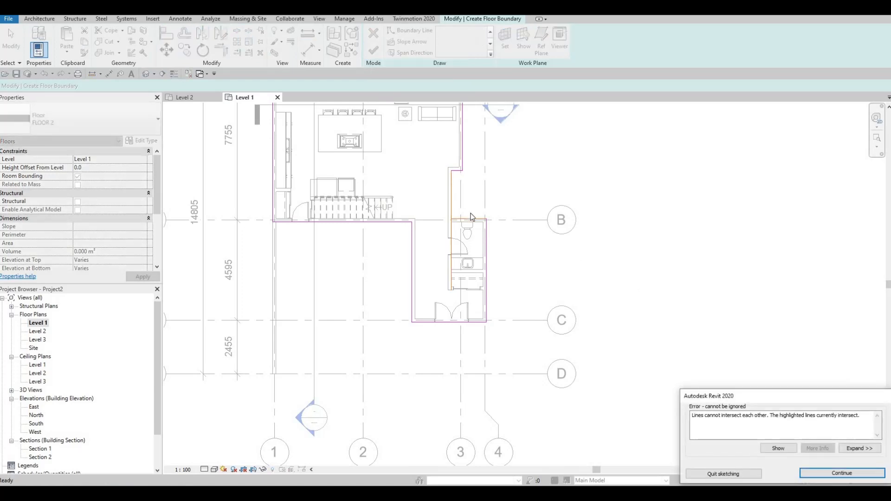
click(763, 448)
click(777, 448)
scroll(486, 266, up, 2)
scroll(465, 261, up, 1)
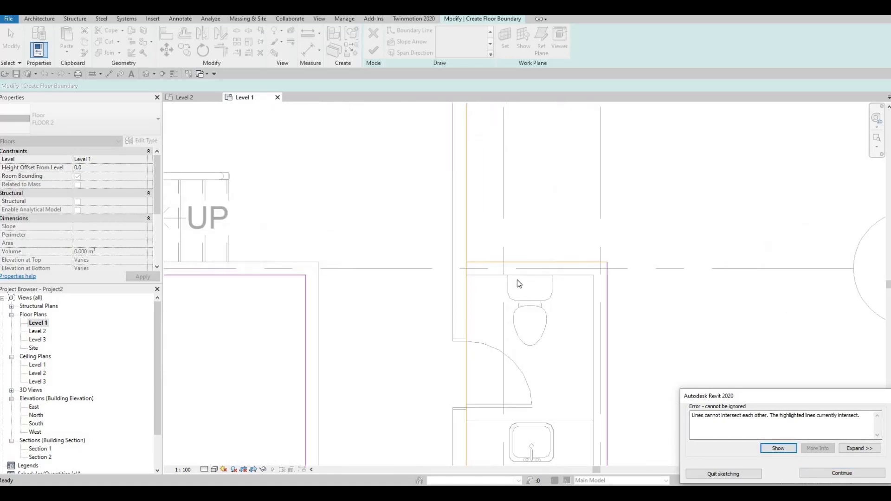
click(842, 472)
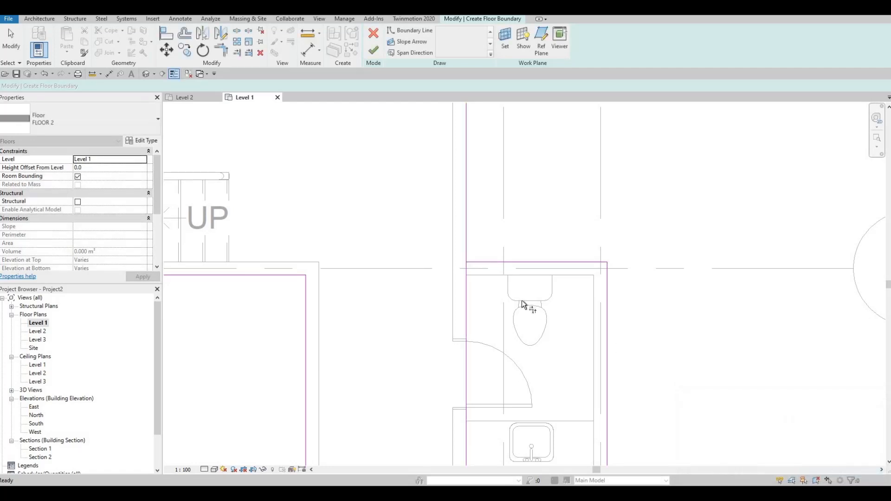
Step: Trim the two boundary lines to a corner above the washroom and finish the floor sketch
click(491, 263)
click(541, 260)
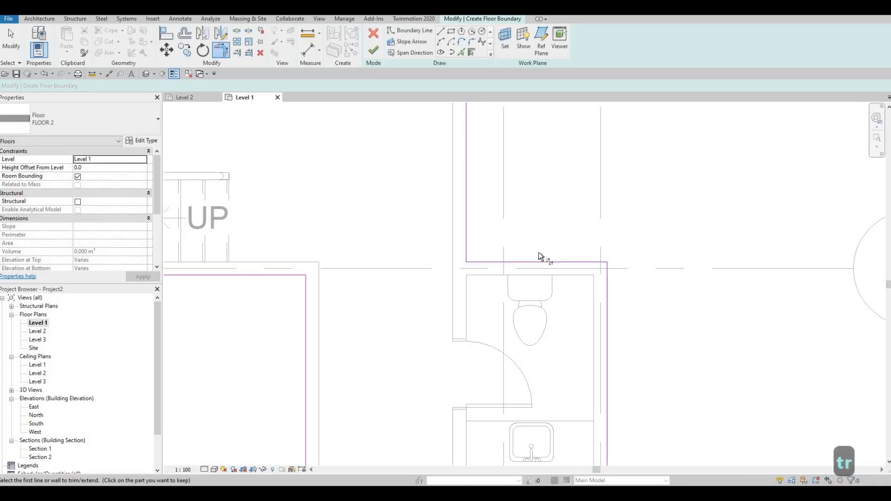
scroll(541, 258, down, 3)
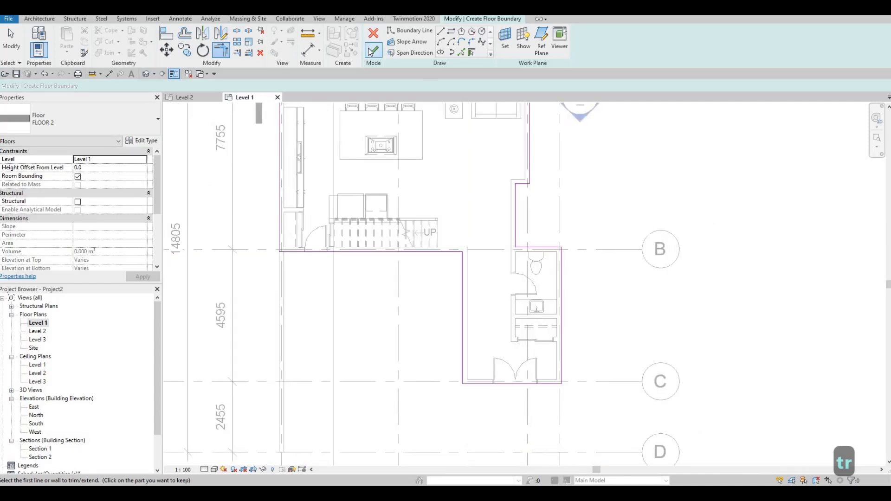
click(373, 51)
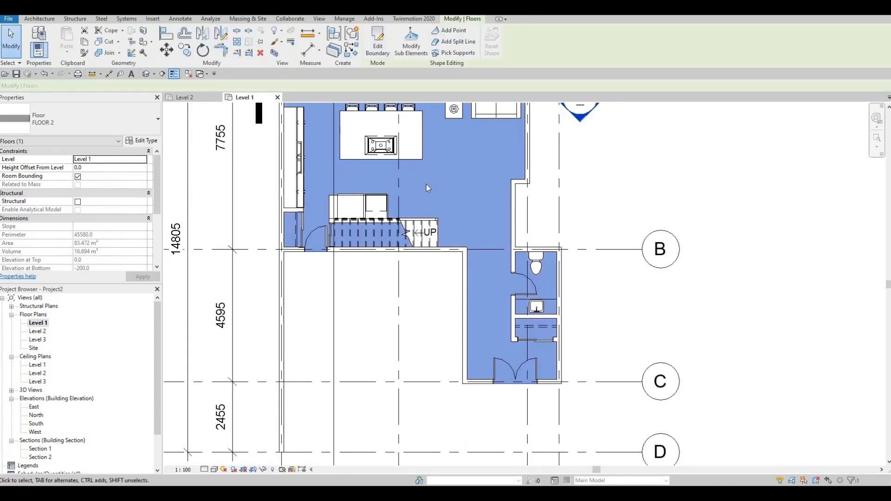
Step: Start a Split Face sketch on the FLOOR 2 slab face for the washroom area
middle_drag(518, 257, 451, 262)
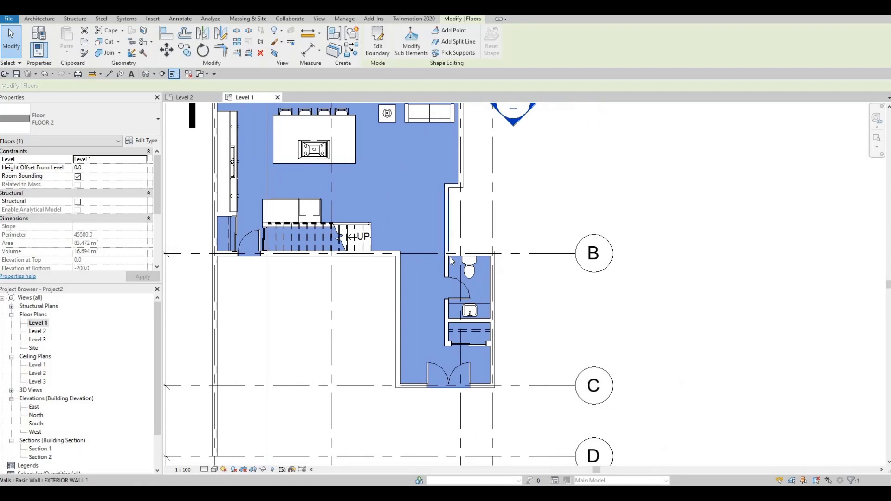
scroll(441, 257, up, 2)
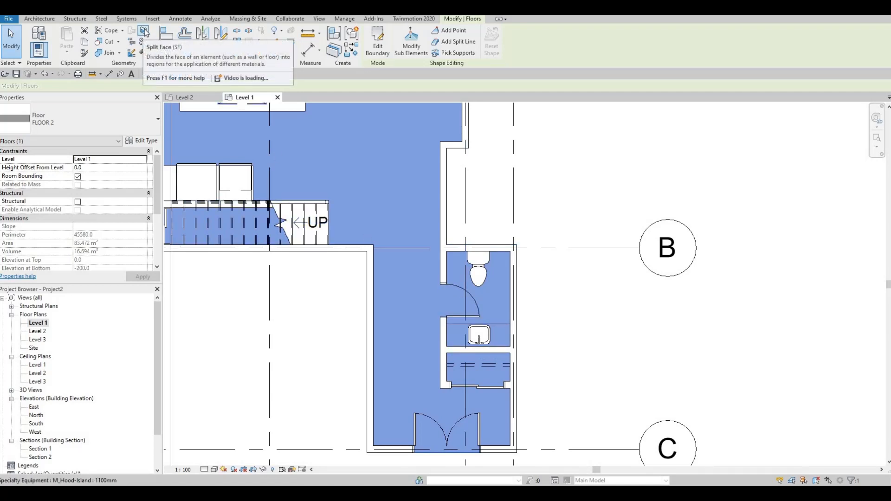
scroll(470, 174, up, 1)
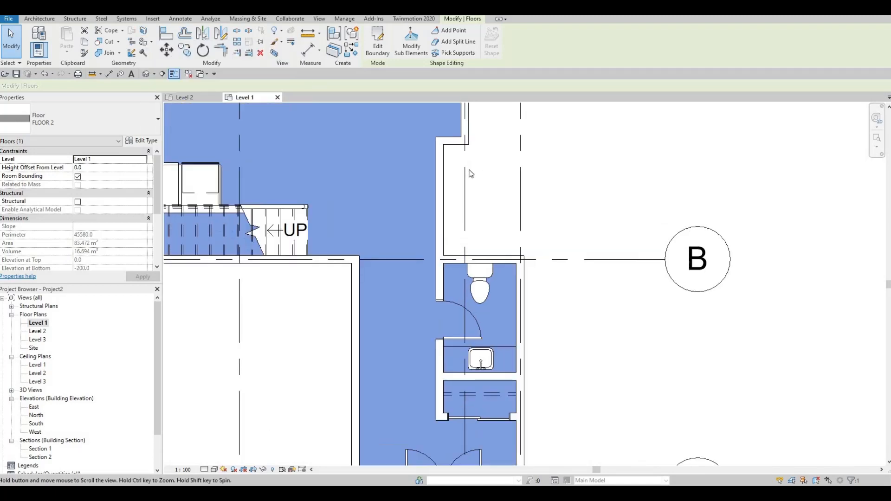
scroll(470, 174, down, 1)
key(Escape)
key(Escape)
key(Escape)
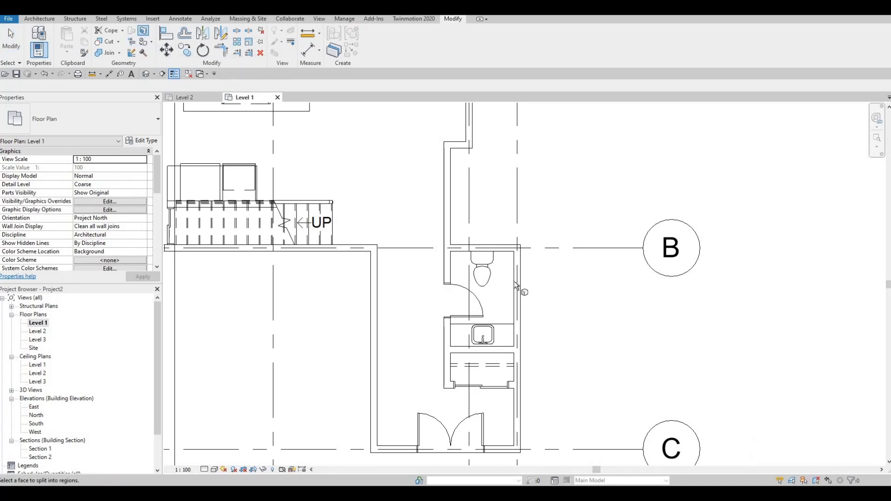
key(Tab)
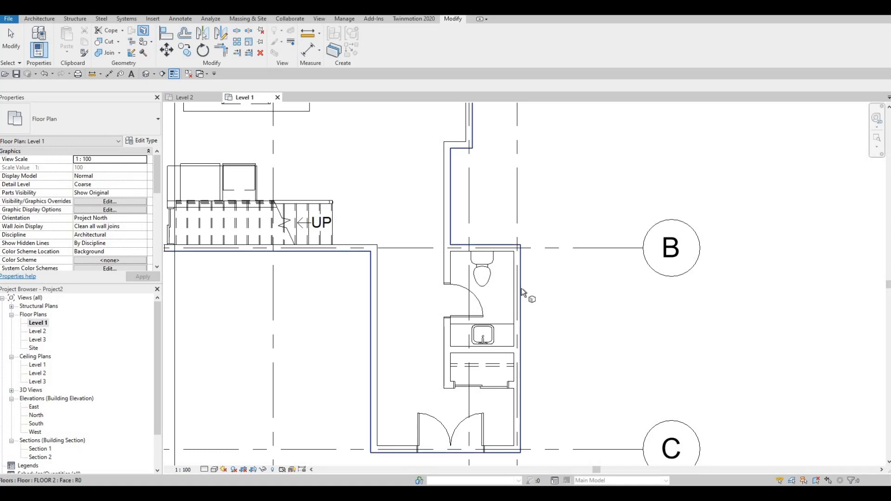
click(492, 288)
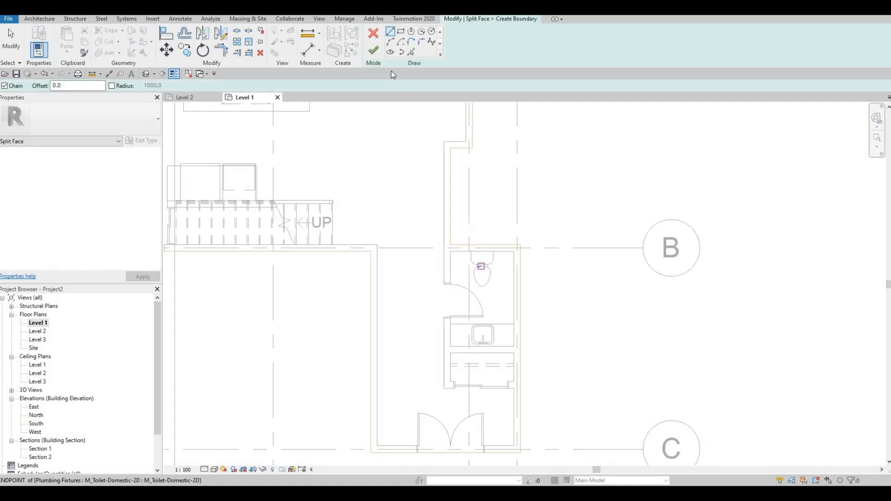
Step: Sketch a rectangular split boundary about 1450 mm wide along the washroom's inner wall faces, enclosing the toilet and sink
scroll(521, 259, up, 2)
click(523, 256)
middle_drag(427, 404, 434, 350)
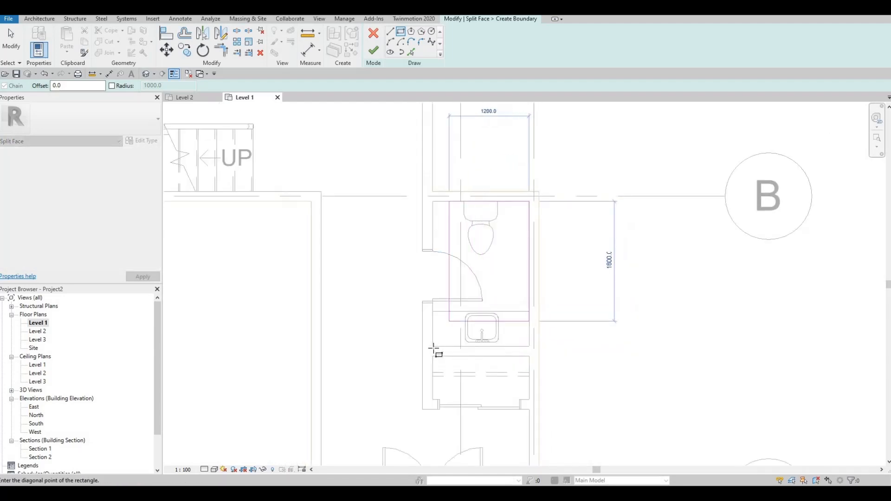
click(431, 313)
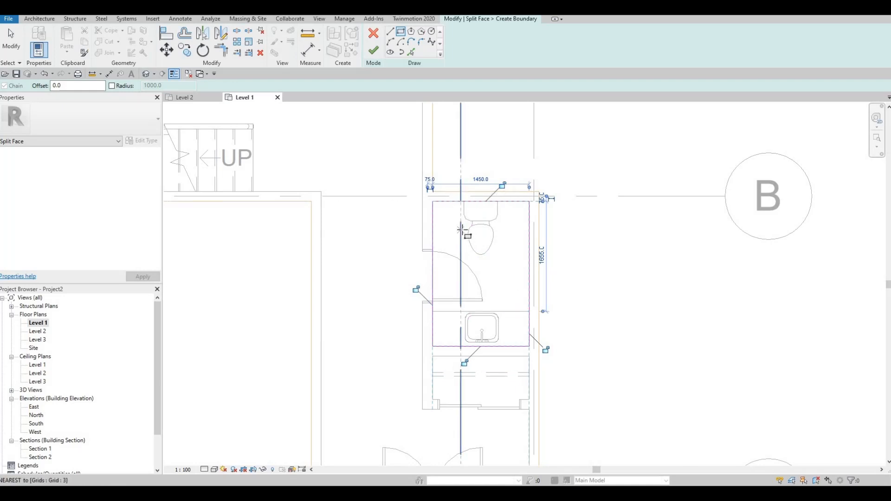
scroll(462, 231, up, 1)
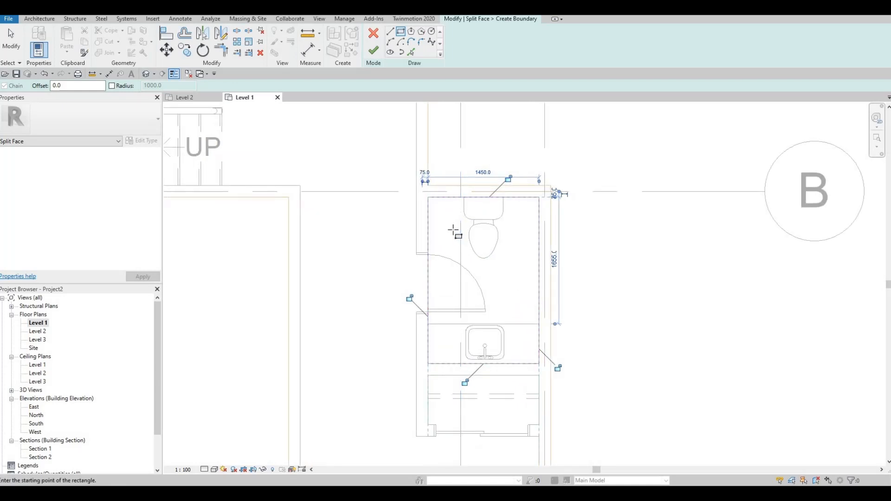
key(Escape)
key(Escape)
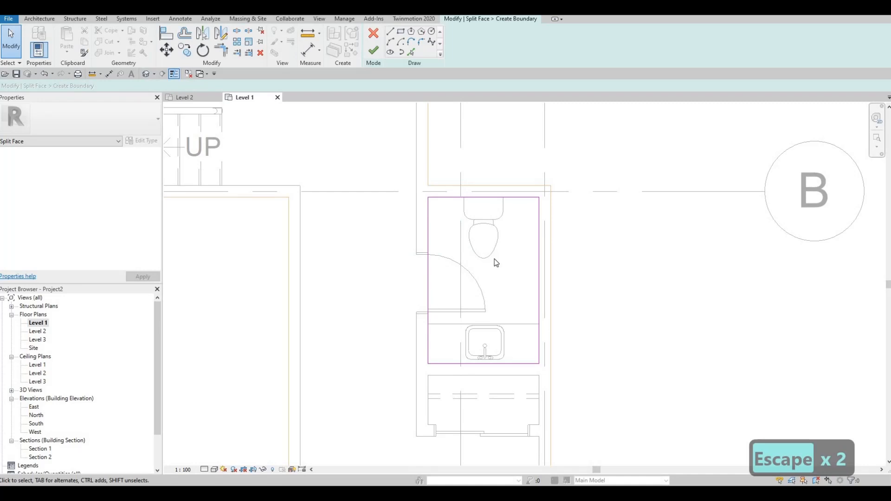
scroll(514, 219, up, 3)
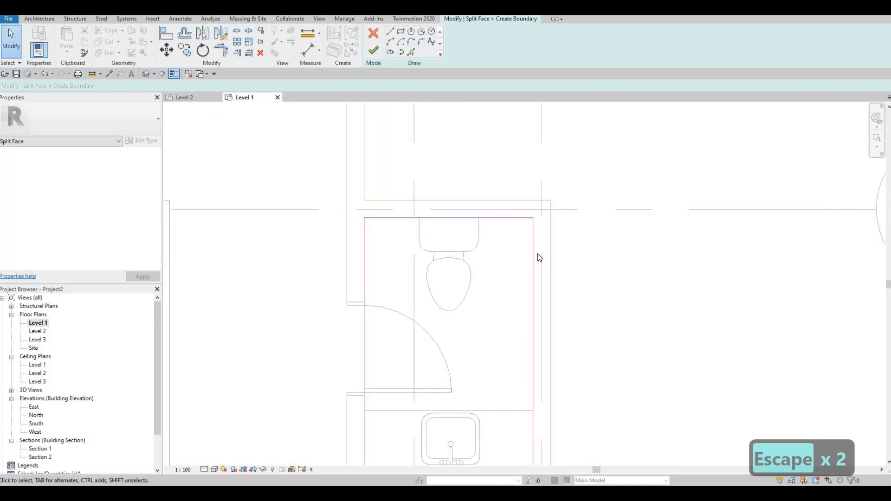
Step: Check the rectangular split boundary around the washroom and finish the Split Face sketch
scroll(506, 205, down, 4)
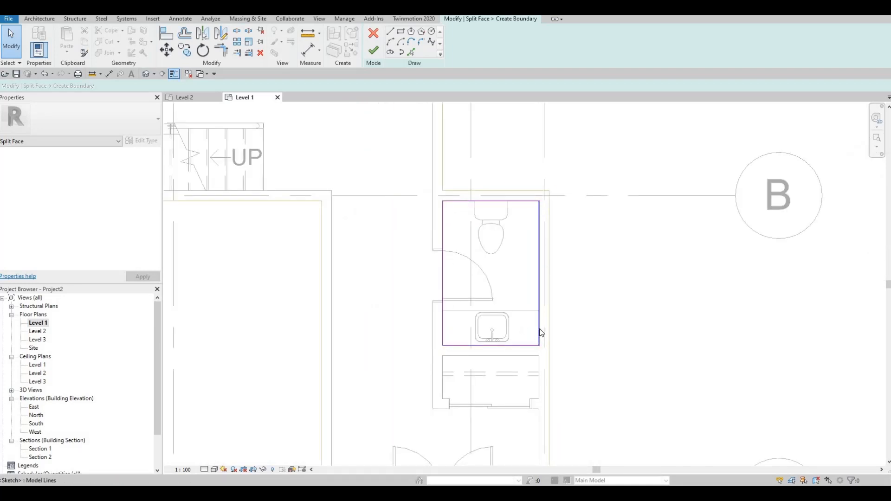
scroll(541, 332, up, 3)
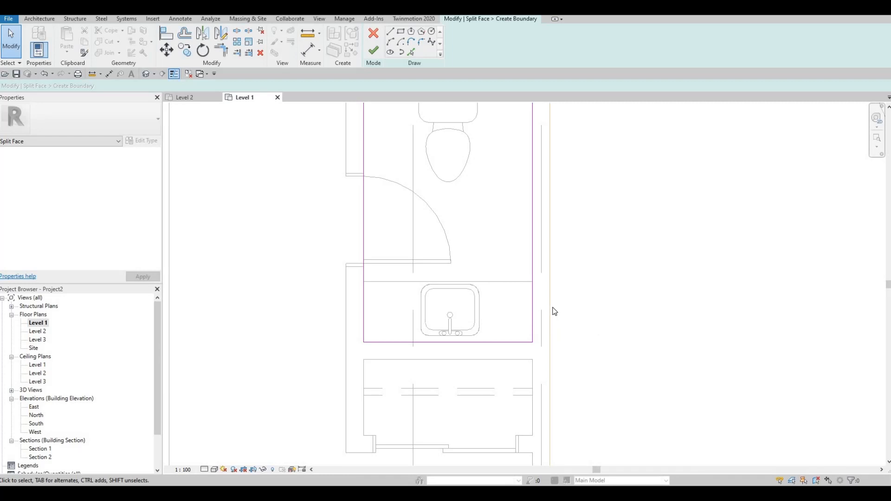
scroll(419, 131, down, 2)
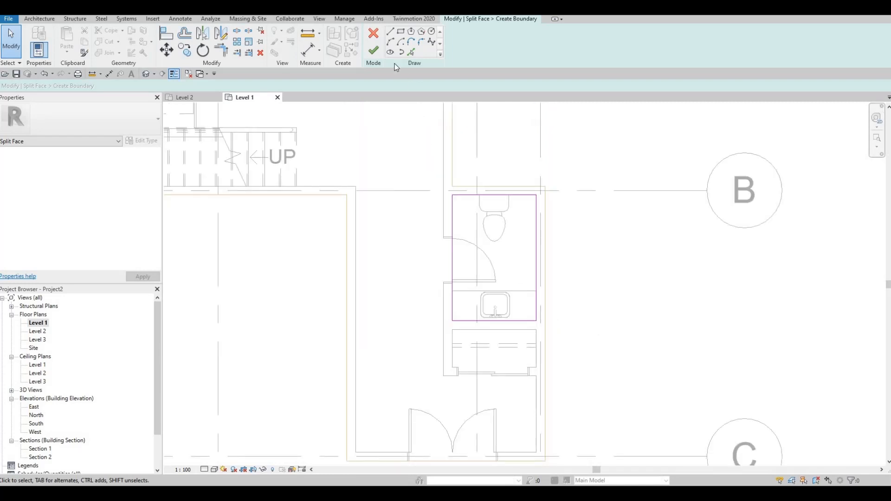
click(374, 52)
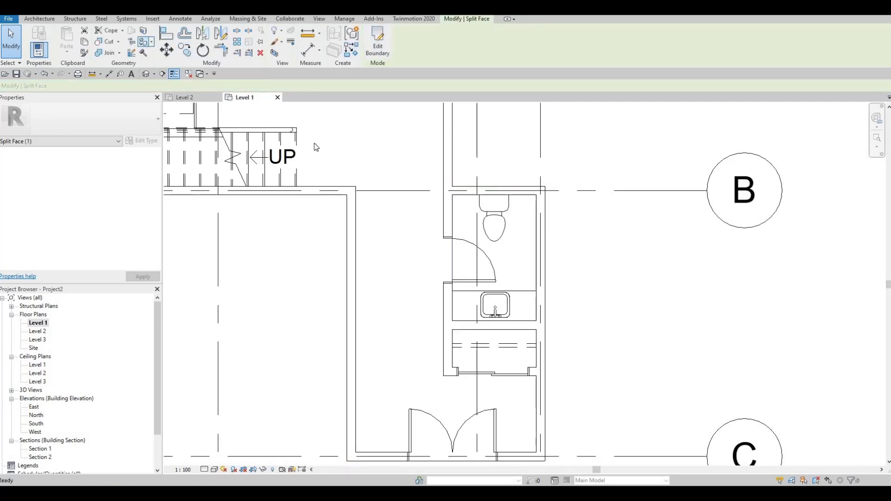
Step: Paint the washroom's split floor region with the Textile - Black material and end the Paint command
key(p)
key(t)
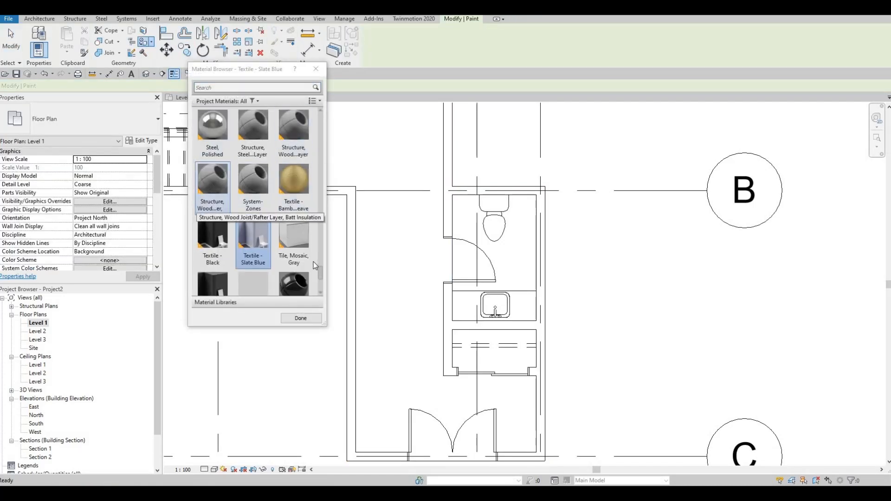
scroll(218, 230, down, 1)
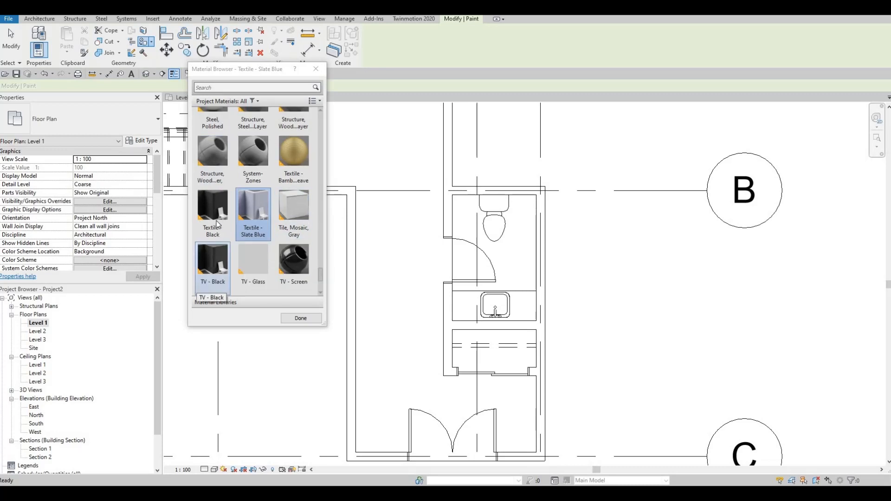
click(214, 222)
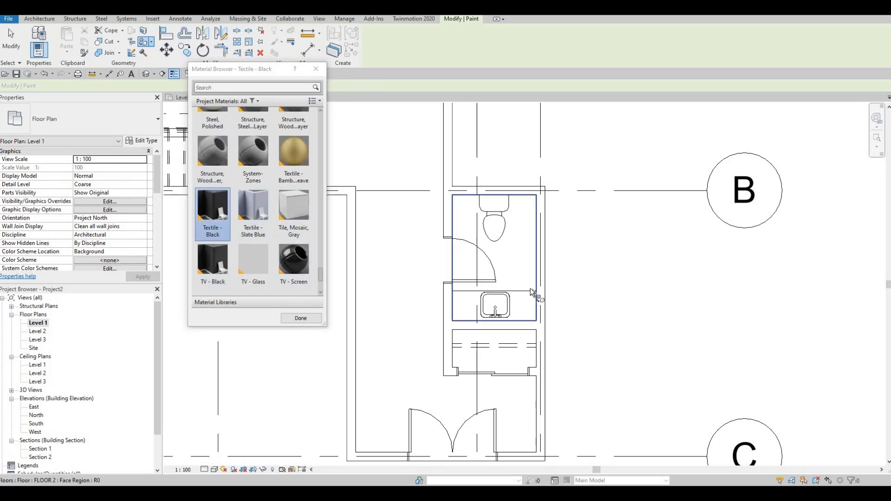
click(529, 287)
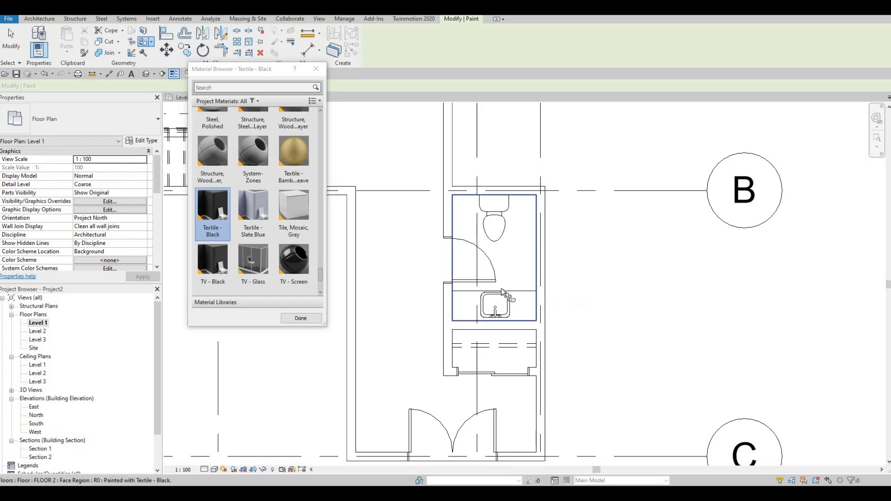
scroll(484, 303, down, 2)
key(Escape)
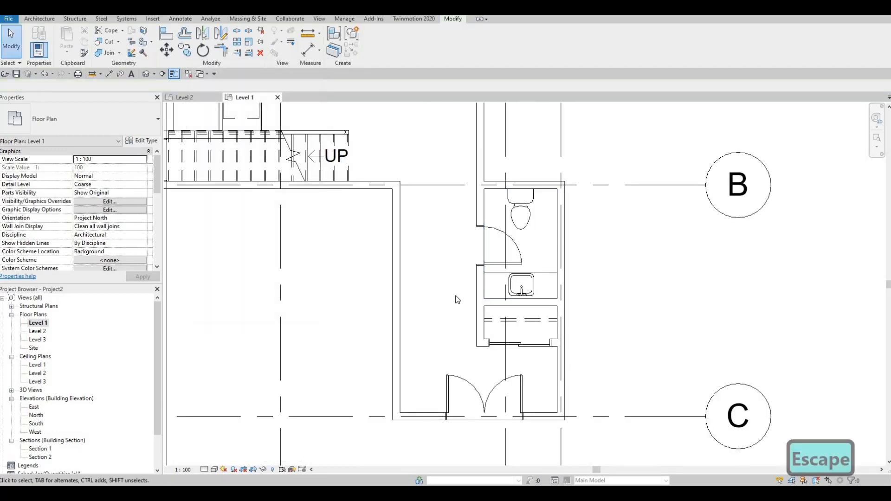
Step: Select the washroom's split face region to check its extent, and clear the selection
middle_drag(457, 299, 484, 292)
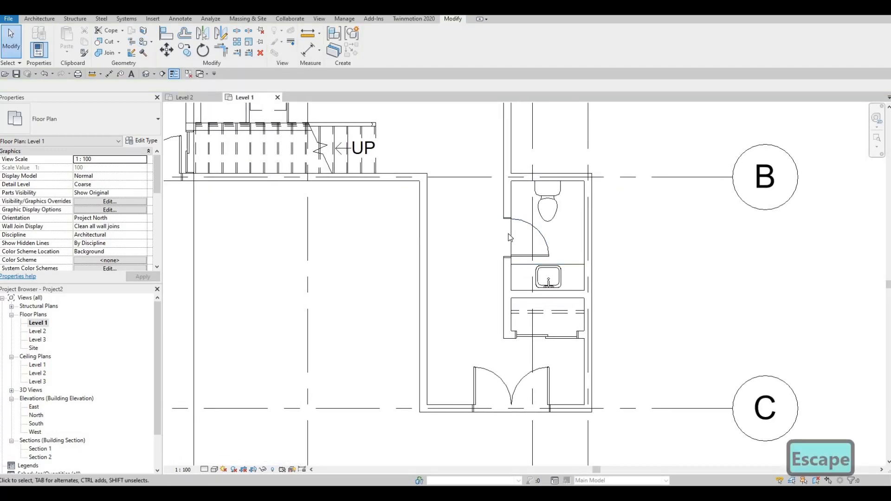
key(Tab)
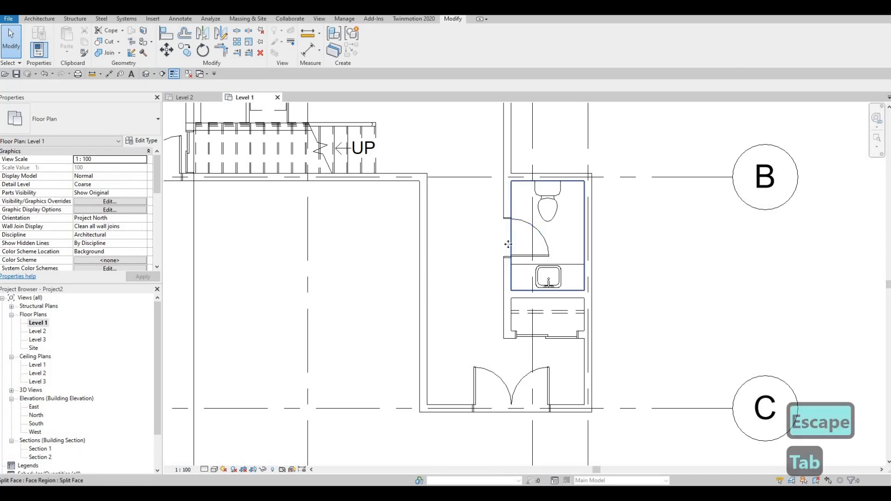
click(515, 242)
scroll(464, 275, down, 4)
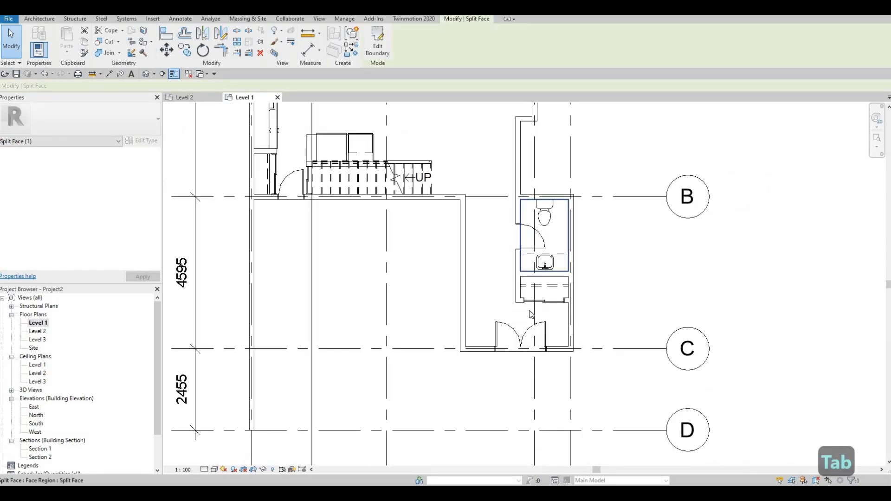
key(Escape)
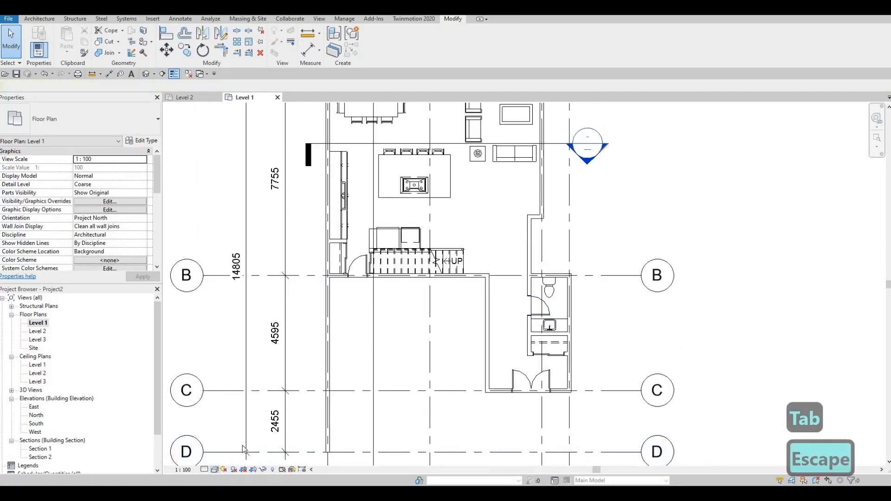
Step: Switch the Level 1 plan to the Realistic visual style and inspect the washroom's painted floor
click(215, 469)
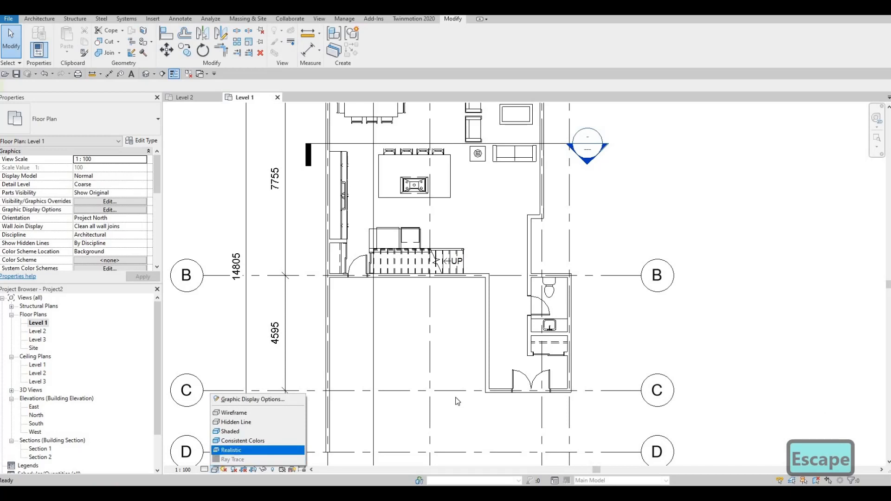
middle_drag(554, 311, 550, 318)
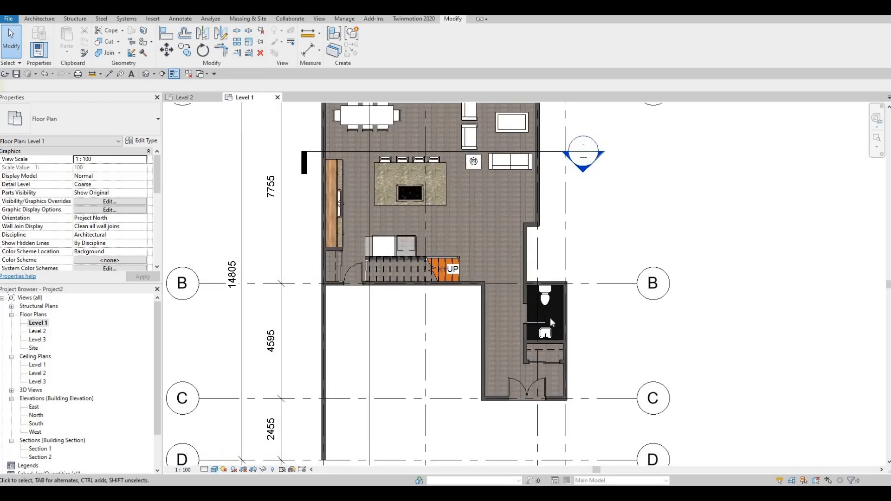
scroll(550, 318, up, 5)
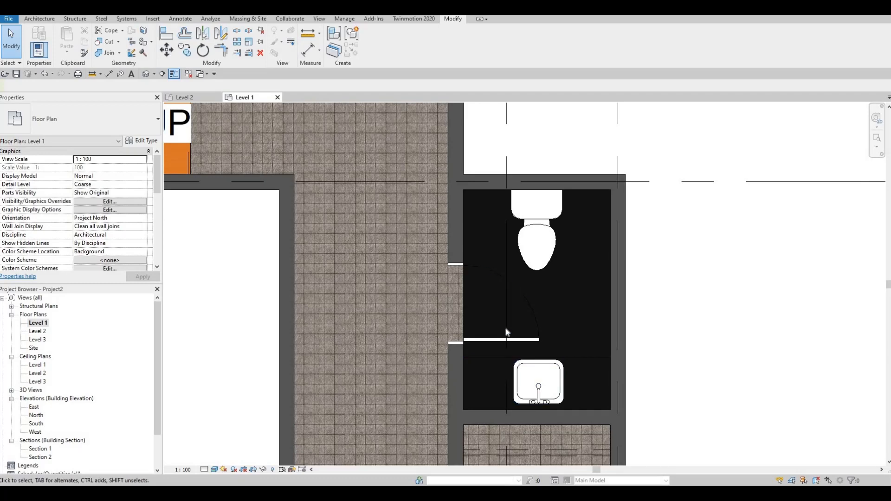
scroll(506, 332, up, 3)
scroll(371, 323, down, 3)
middle_drag(461, 375, 485, 385)
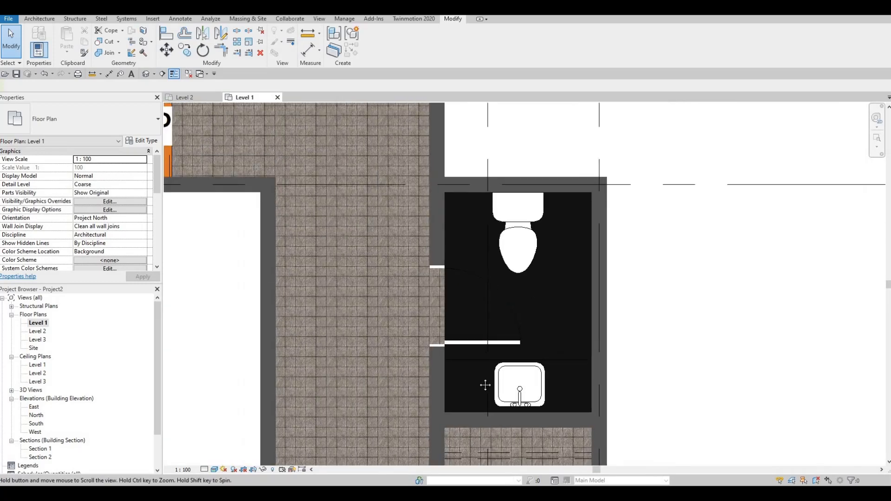
Step: Examine the floor finish across the kitchen, living area and entry, and the open area between grids B and D
scroll(486, 386, down, 2)
middle_drag(424, 339, 475, 382)
scroll(475, 380, down, 2)
middle_drag(417, 275, 418, 350)
middle_drag(365, 320, 384, 301)
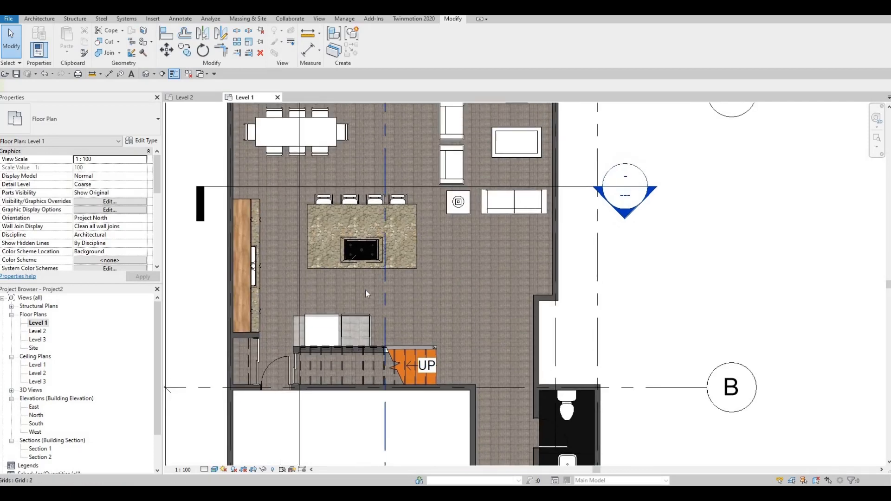
scroll(365, 291, up, 2)
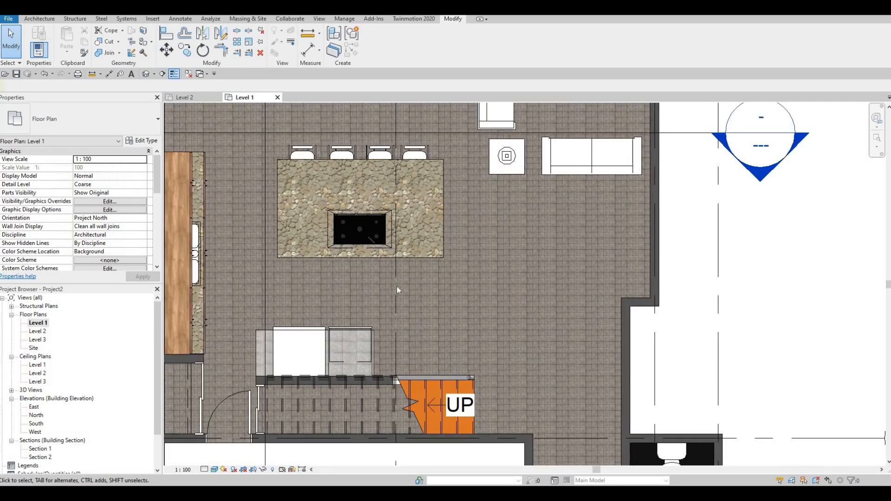
scroll(397, 293, down, 2)
key(Escape)
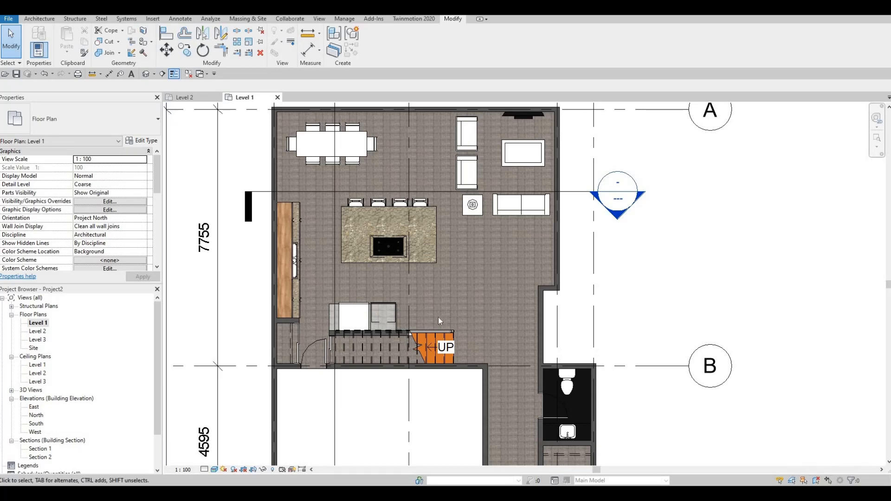
scroll(432, 306, down, 2)
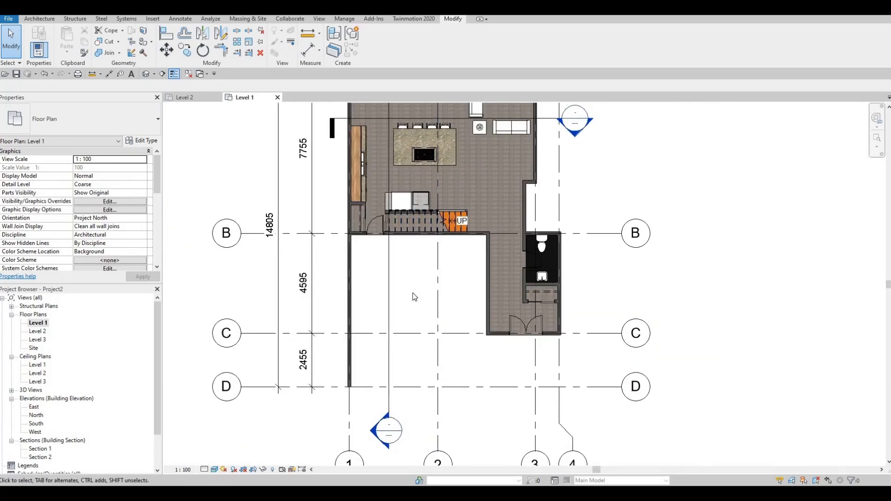
scroll(416, 305, up, 3)
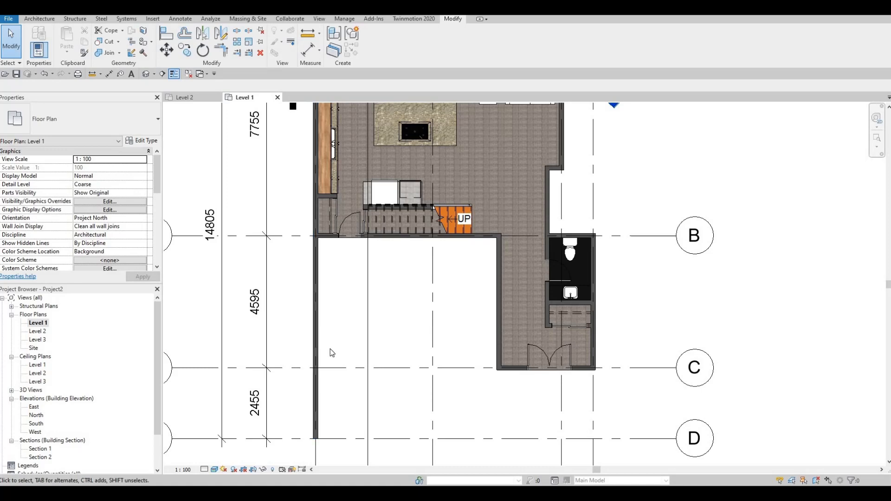
scroll(330, 353, down, 2)
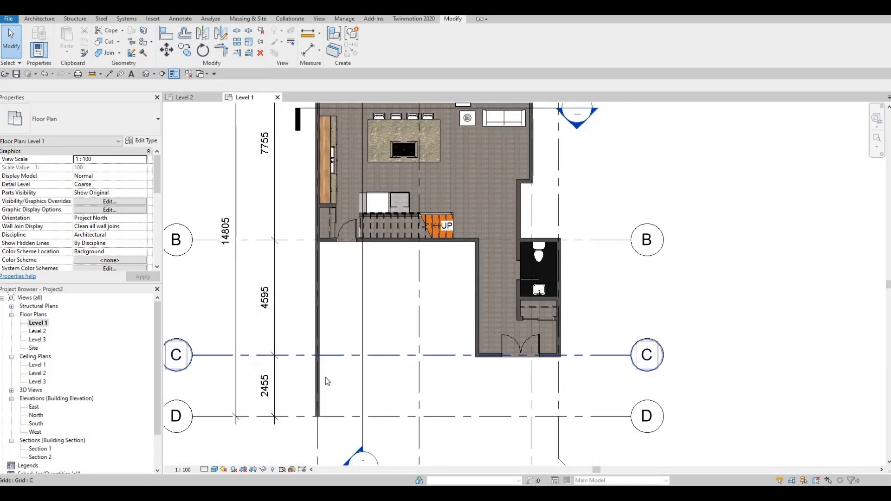
middle_drag(325, 377, 324, 358)
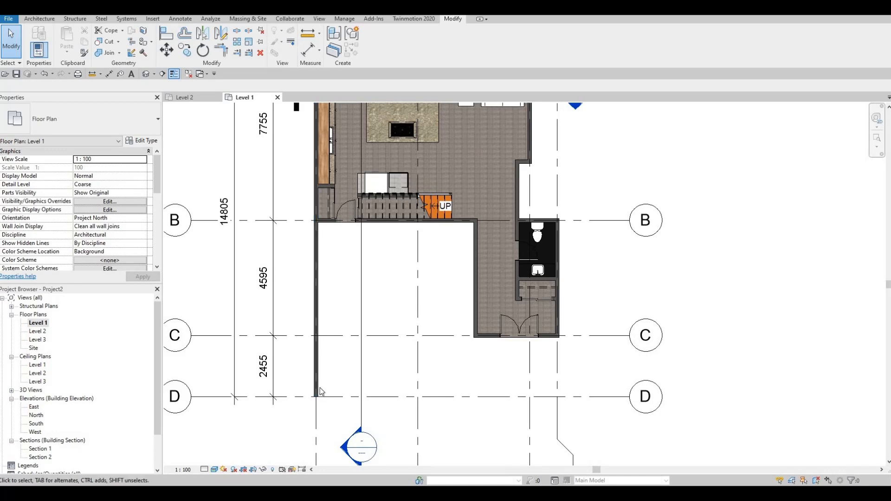
scroll(322, 392, down, 1)
middle_drag(352, 388, 349, 387)
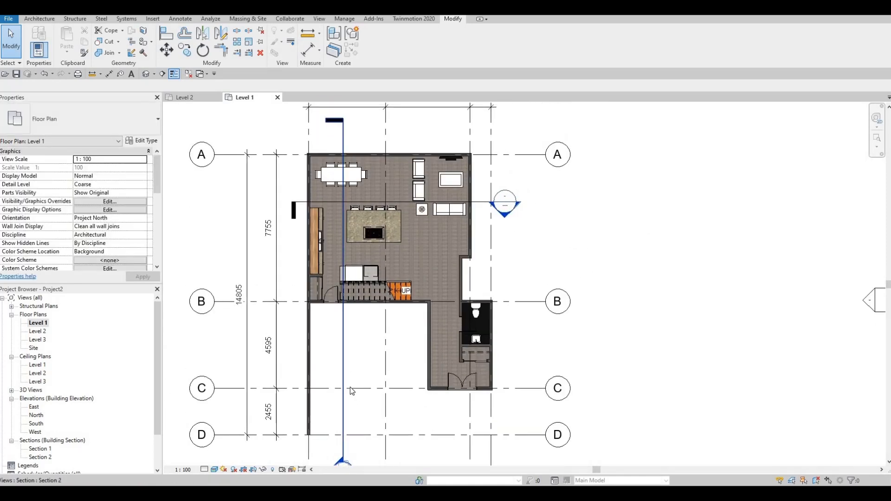
Step: Return the Level 1 plan to the Hidden Line visual style
click(215, 470)
click(238, 422)
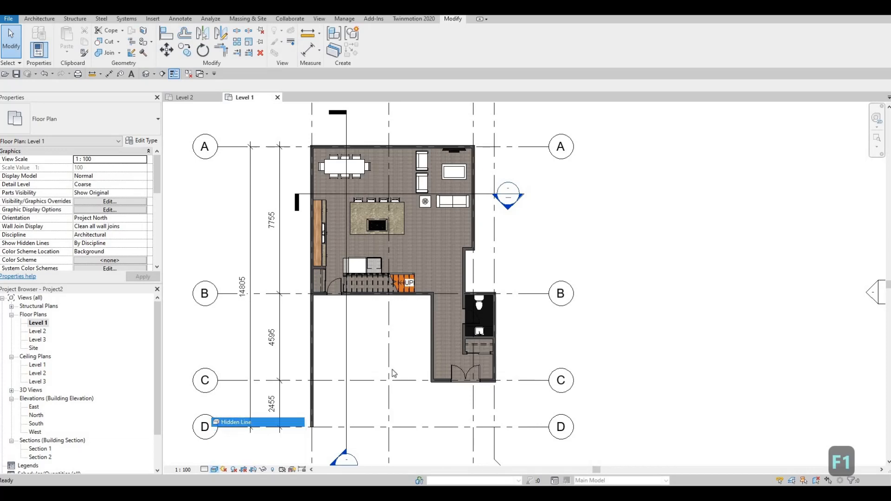
scroll(375, 368, down, 1)
scroll(400, 348, up, 1)
middle_drag(399, 348, 446, 343)
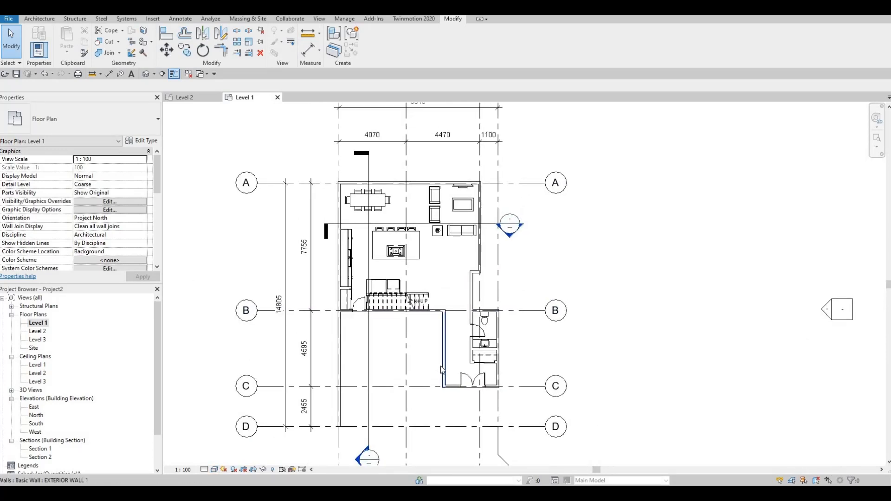
scroll(452, 339, up, 2)
middle_drag(471, 272, 459, 295)
scroll(458, 279, up, 2)
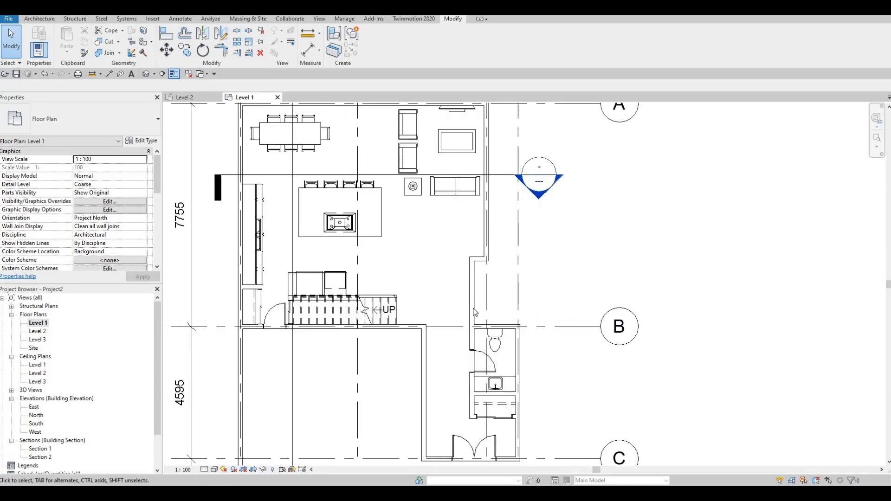
Step: Place an architectural wall of type Curtain Wall, about 1900 mm long, inside the exterior wall directly above the washroom
click(43, 19)
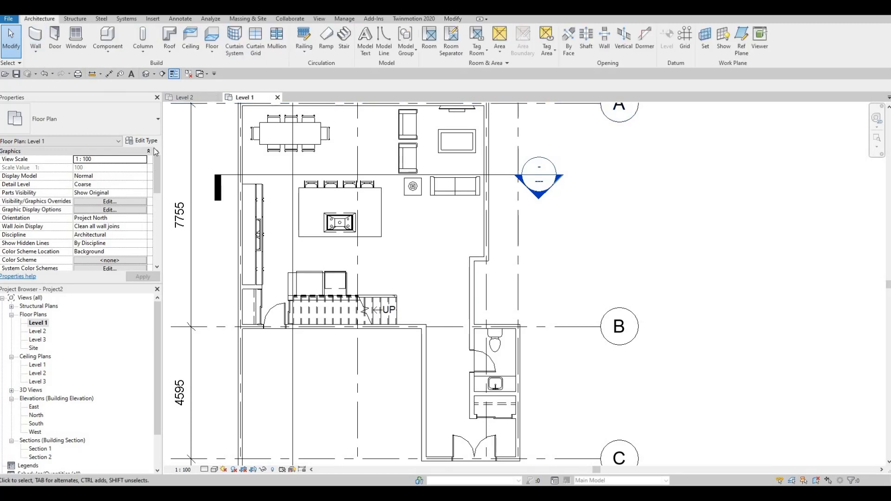
scroll(388, 183, down, 2)
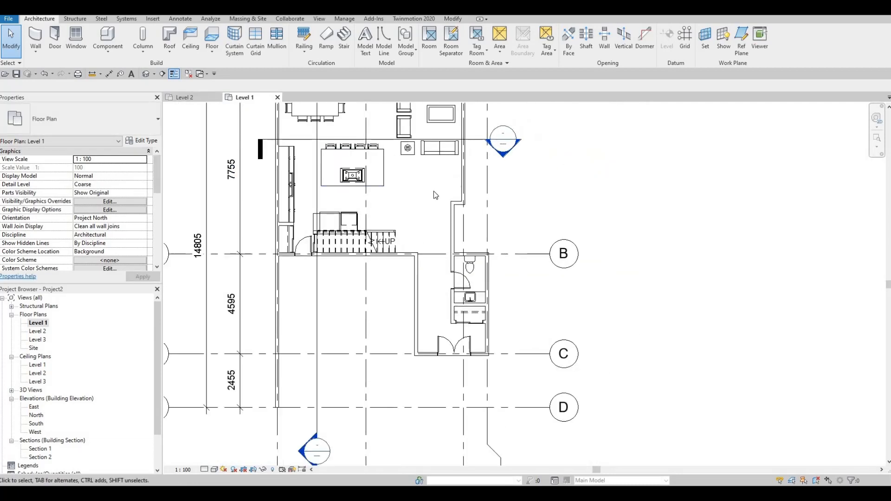
click(39, 55)
click(63, 68)
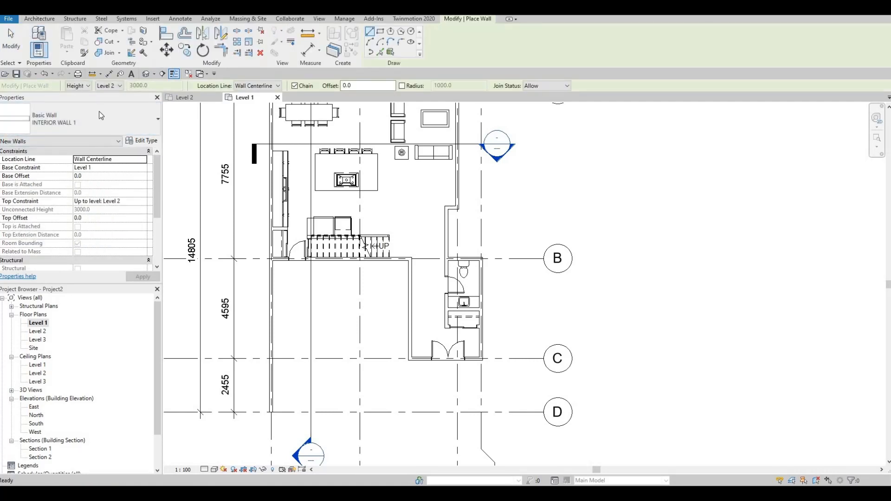
click(99, 129)
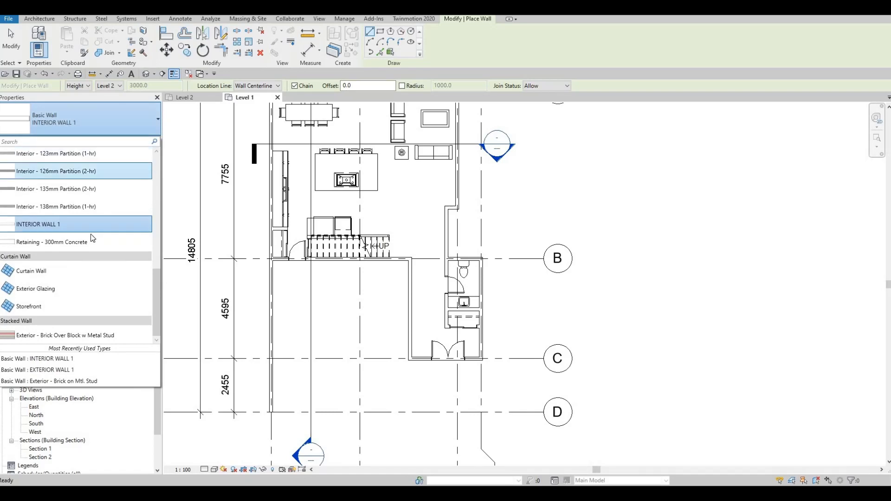
click(71, 272)
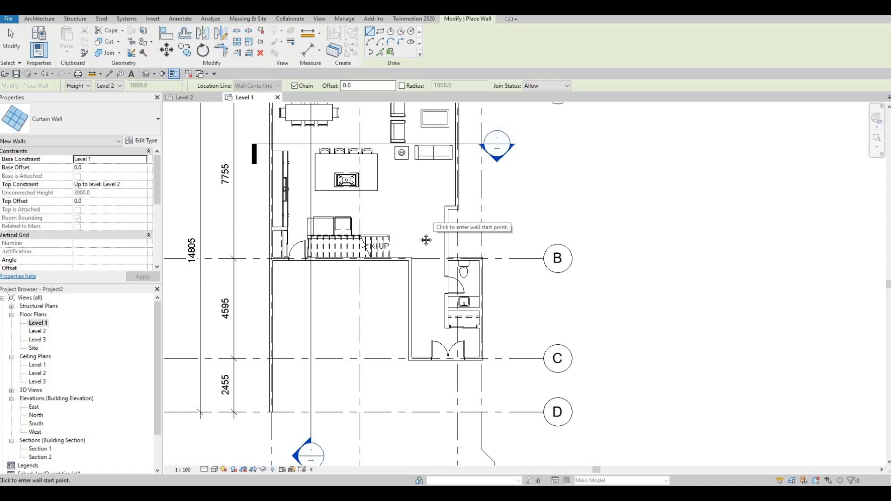
scroll(425, 234, up, 3)
scroll(431, 222, up, 4)
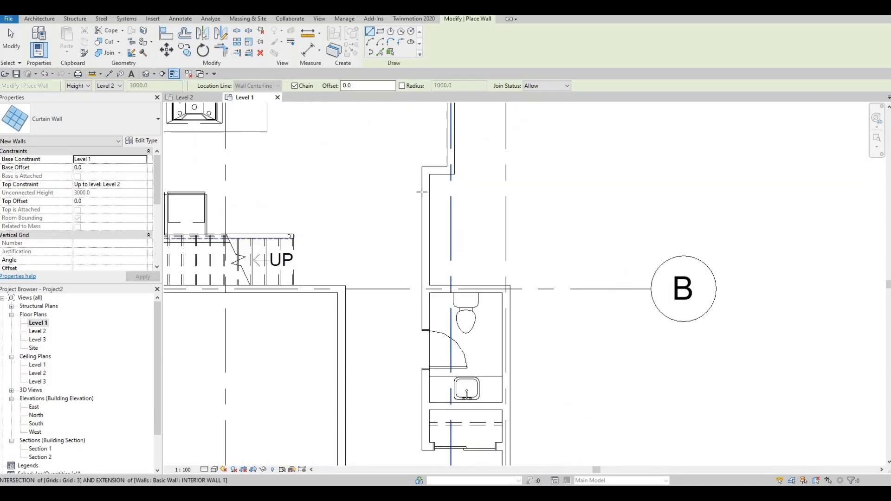
click(431, 173)
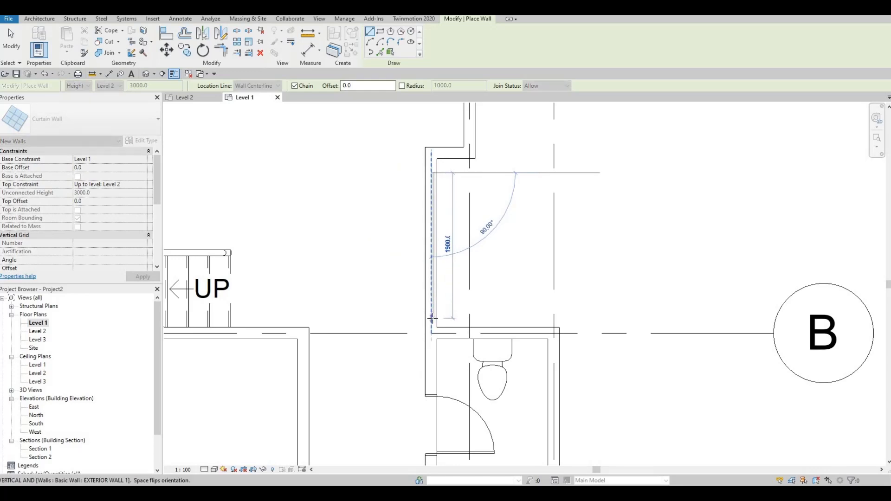
click(457, 245)
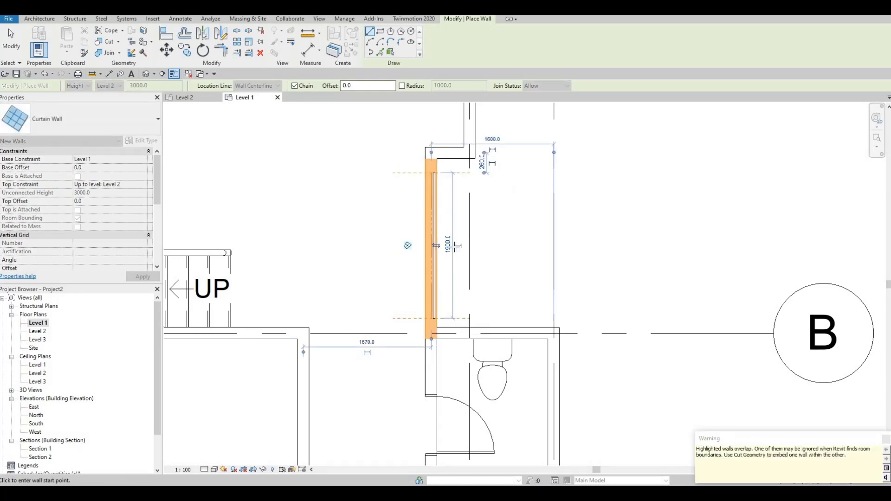
Step: Flip the orientation of the curtain wall above the washroom, and flip it back towards the exterior face
scroll(429, 246, up, 2)
click(431, 240)
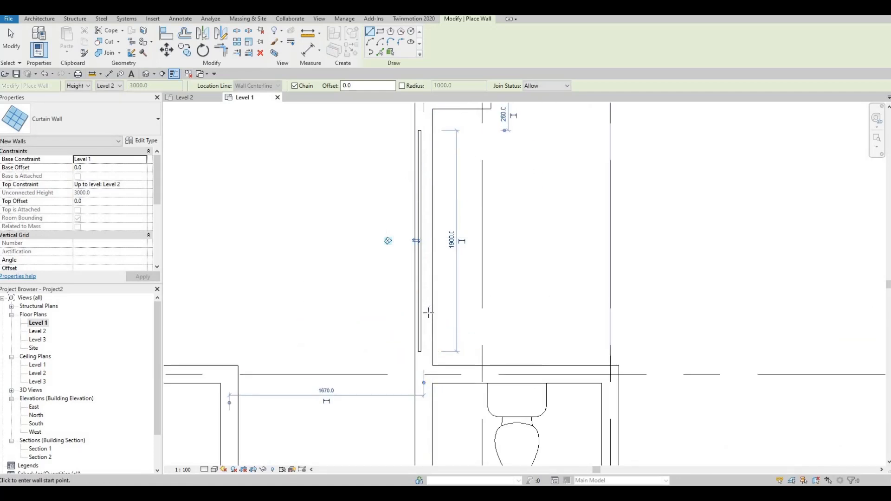
scroll(413, 273, down, 2)
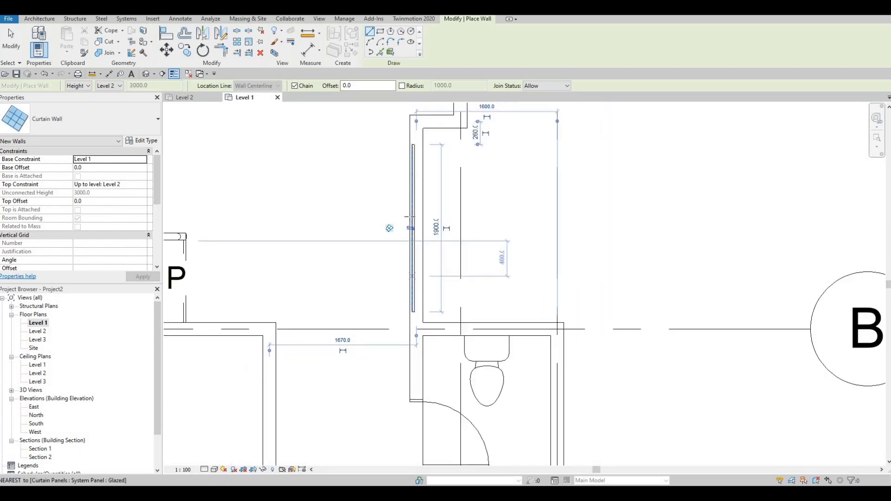
scroll(426, 250, up, 3)
click(411, 212)
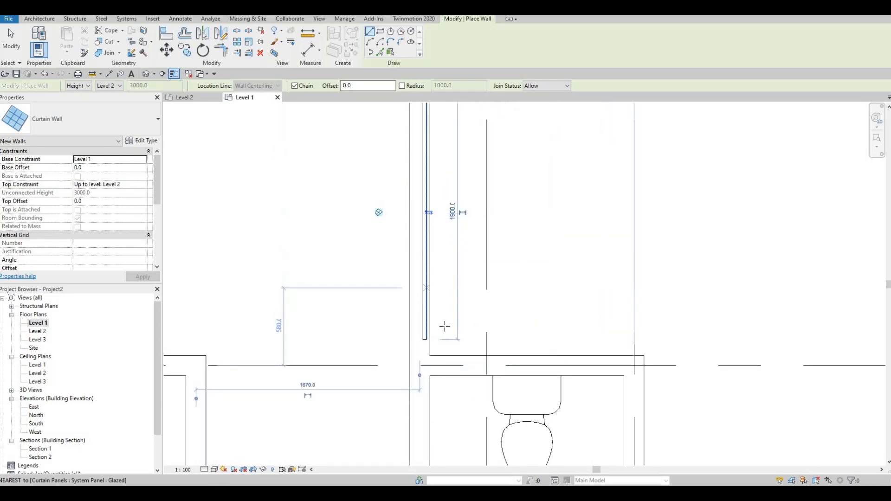
scroll(443, 260, down, 2)
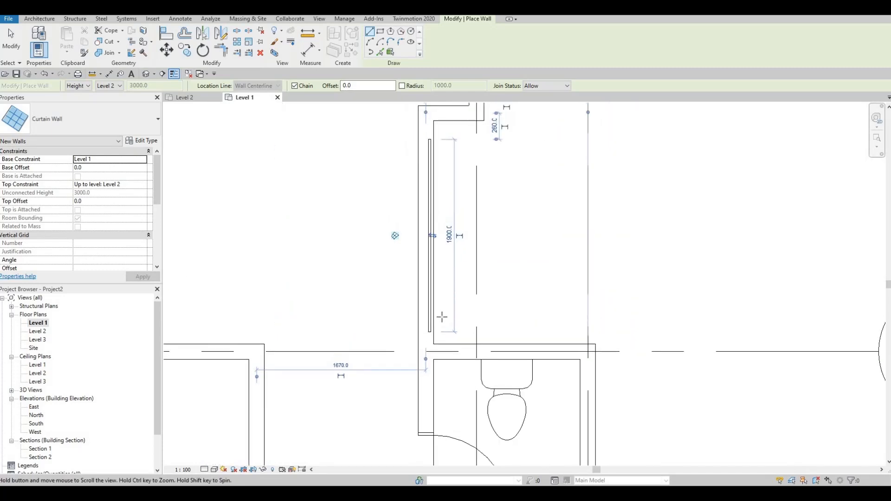
scroll(448, 301, down, 1)
scroll(446, 272, down, 1)
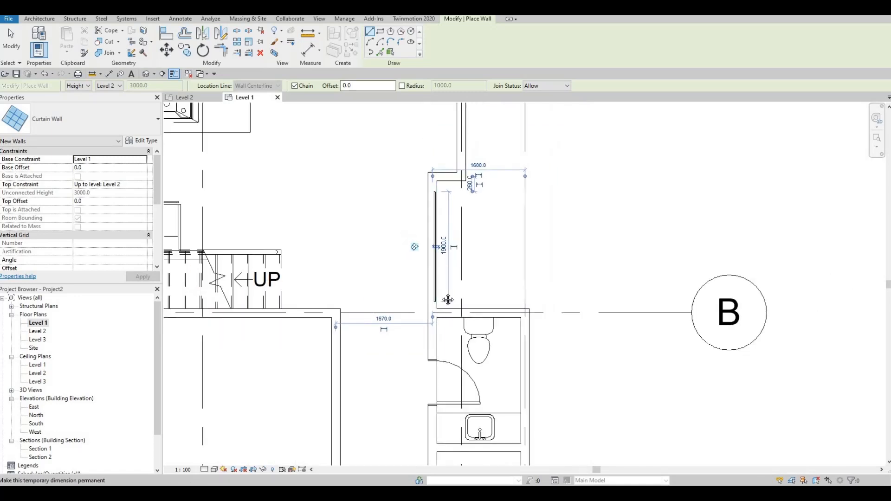
middle_drag(448, 300, 447, 352)
scroll(447, 353, down, 2)
middle_drag(445, 180, 439, 270)
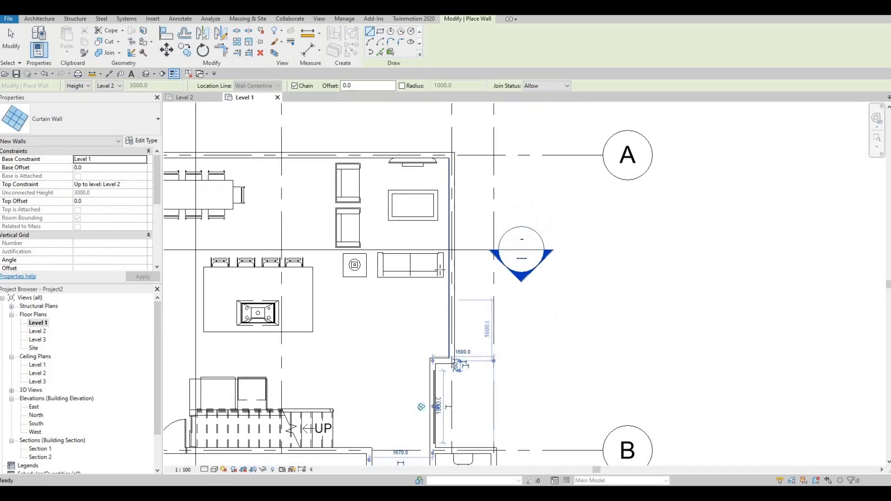
scroll(440, 270, up, 1)
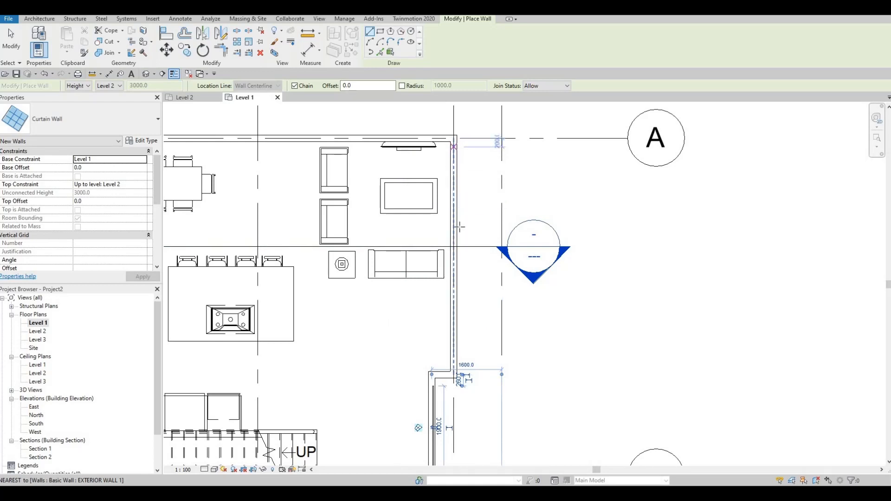
click(453, 146)
key(Escape)
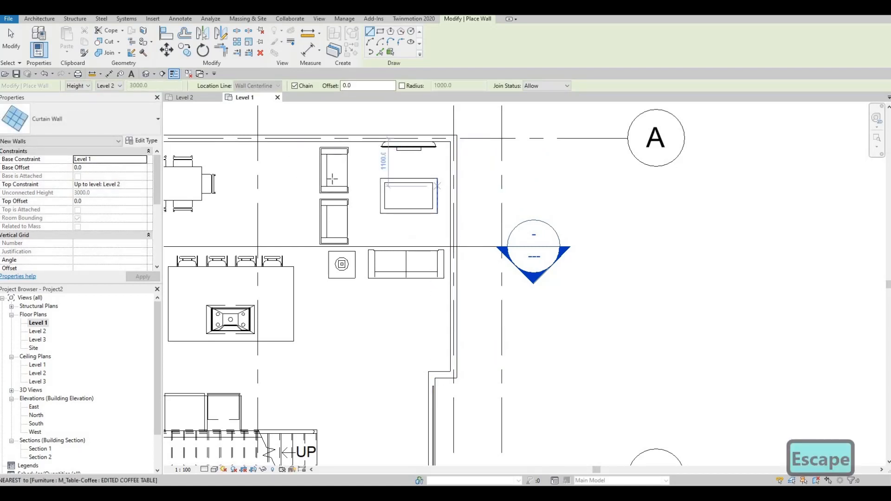
Step: Draw a curtain wall about 7.8 m long inside the exterior wall on grid A, behind the dining and living areas
middle_drag(332, 179, 337, 216)
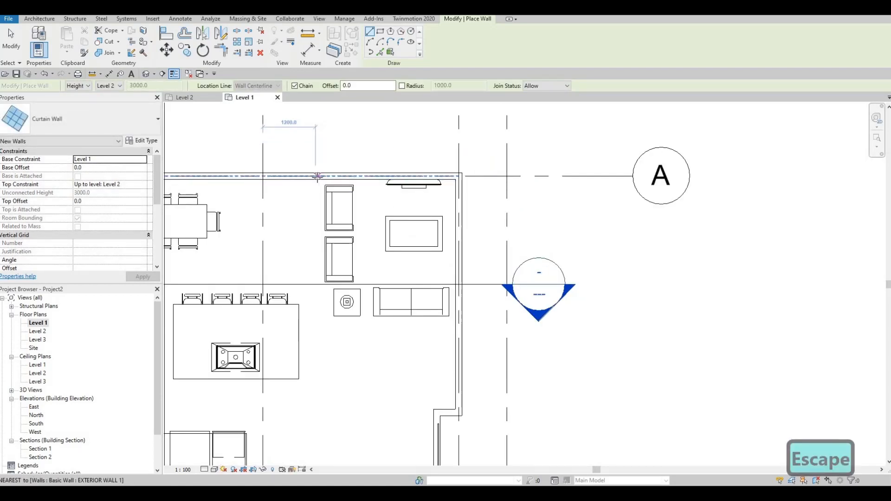
scroll(317, 177, down, 1)
middle_drag(317, 176, 422, 171)
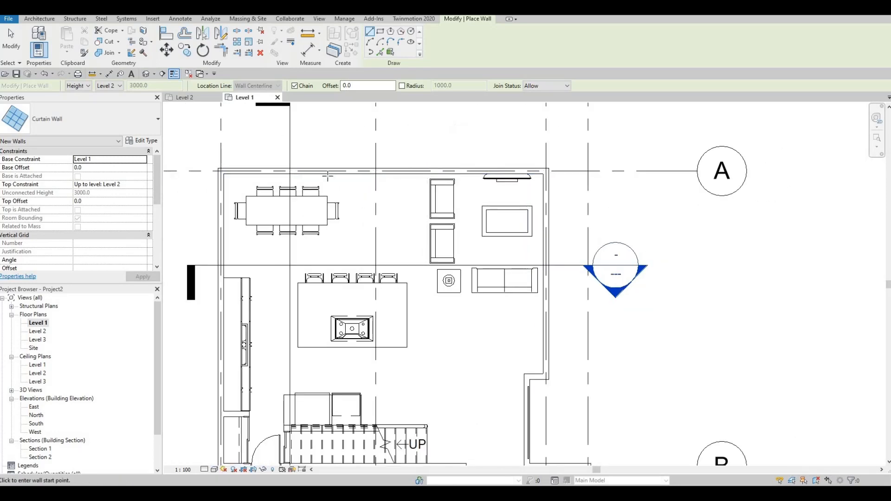
scroll(255, 170, up, 1)
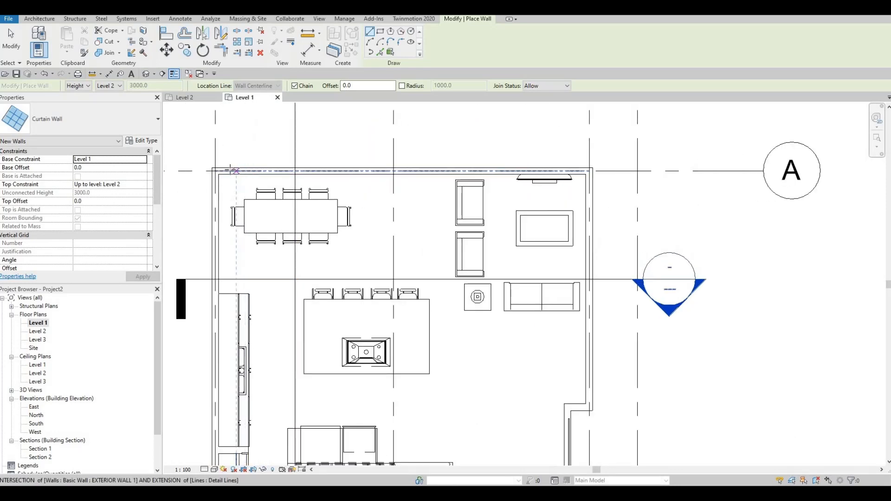
click(234, 170)
scroll(559, 165, up, 2)
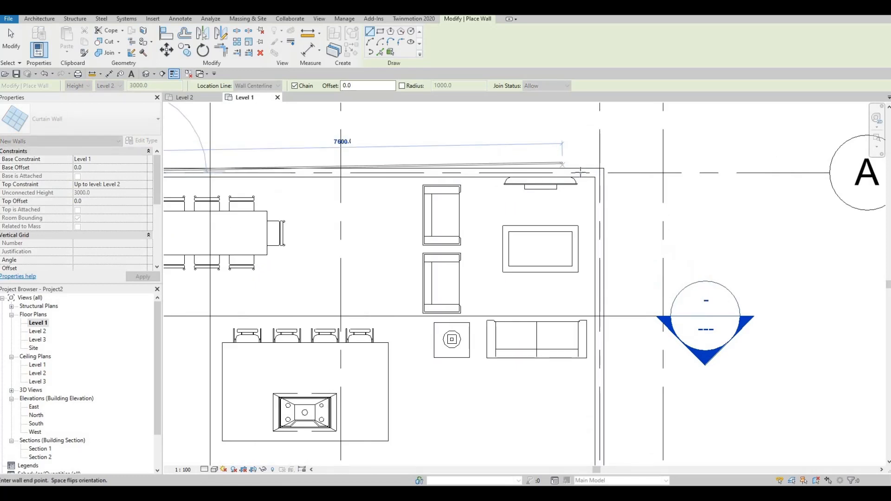
scroll(580, 173, up, 2)
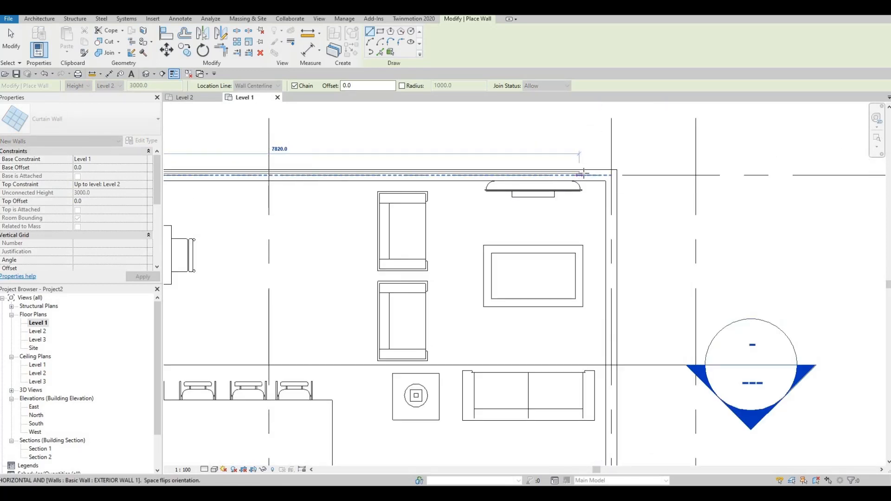
click(592, 207)
key(Escape)
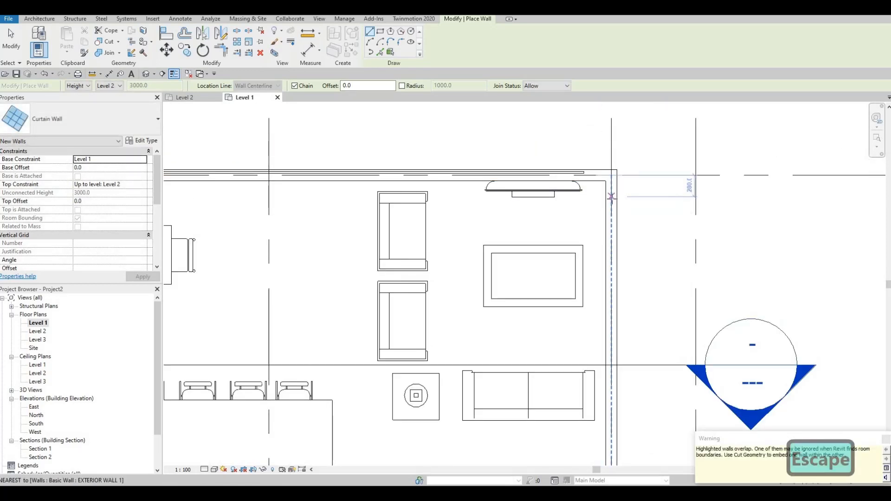
Step: Draw a curtain wall about 4500 mm long inside the living room's exterior wall, beside the coffee table and sofa
click(611, 202)
scroll(610, 359, up, 1)
middle_drag(610, 358, 589, 212)
scroll(589, 211, down, 3)
middle_drag(598, 296, 598, 256)
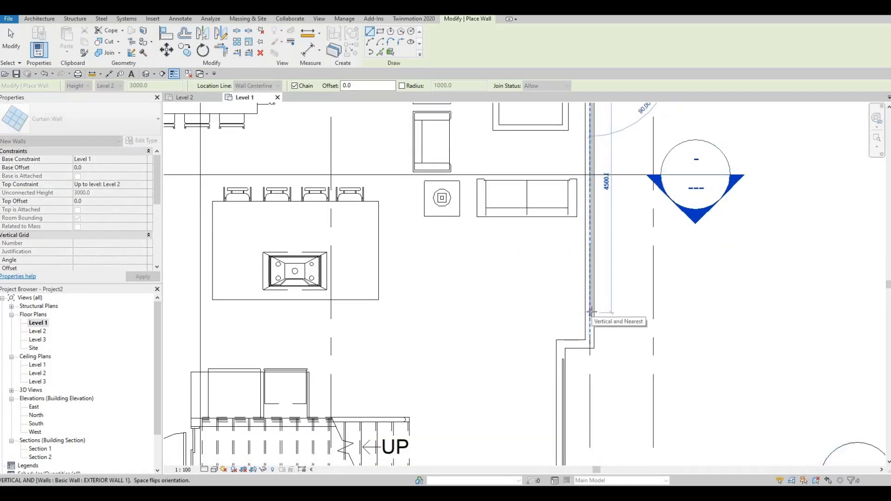
click(558, 250)
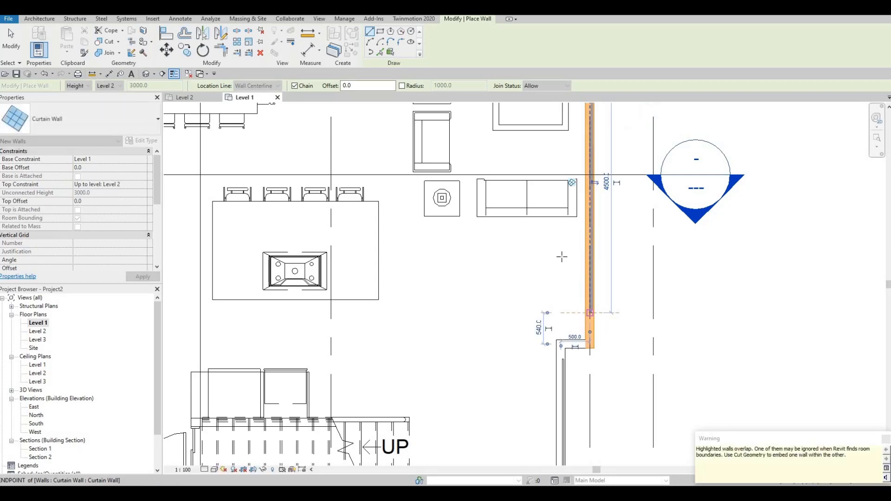
key(Escape)
Step: Draw a curtain wall about 2200 mm long inside the exterior wall beside the dining table, starting at the section line
scroll(544, 292, down, 1)
scroll(575, 327, up, 1)
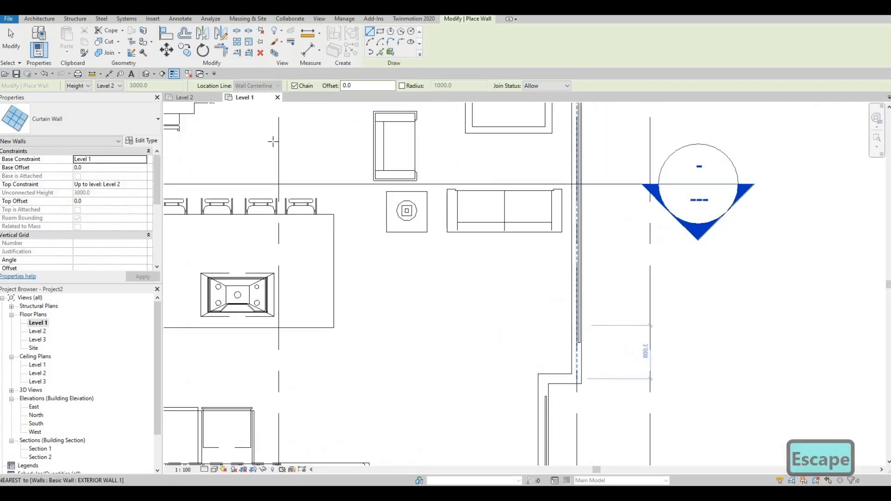
scroll(447, 239, down, 1)
middle_drag(424, 276, 502, 261)
scroll(456, 314, down, 1)
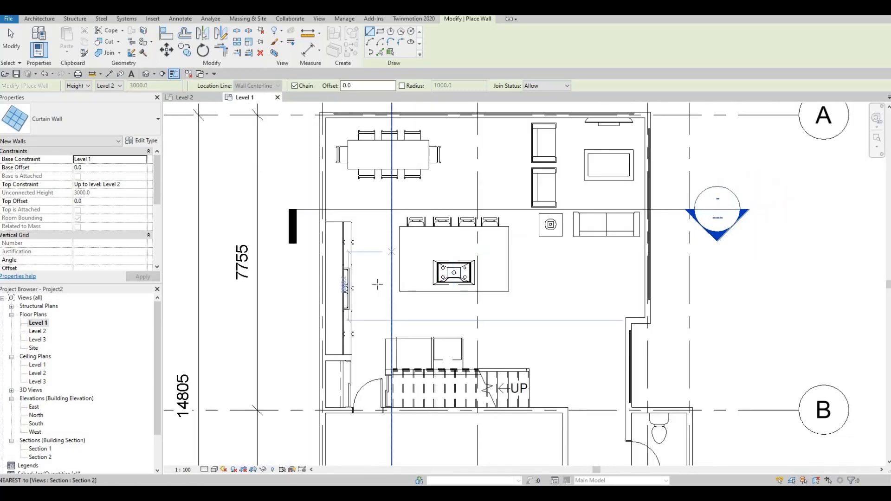
middle_drag(303, 231, 314, 312)
scroll(314, 312, up, 1)
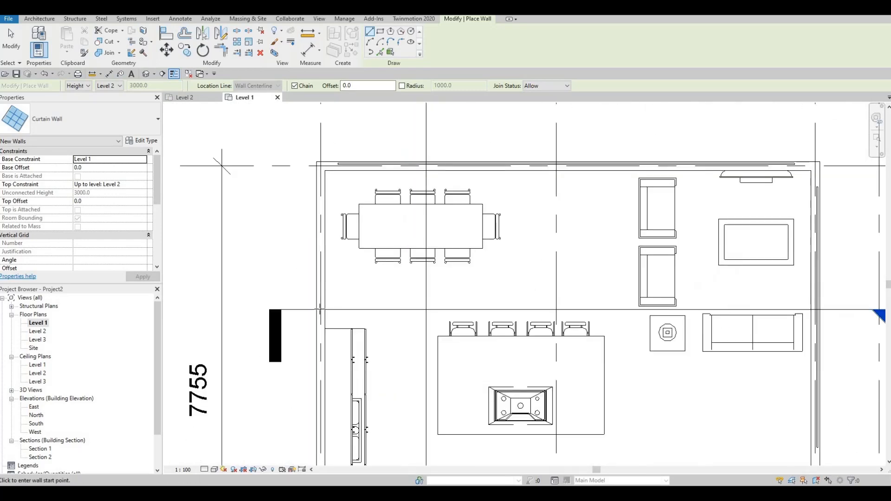
click(320, 309)
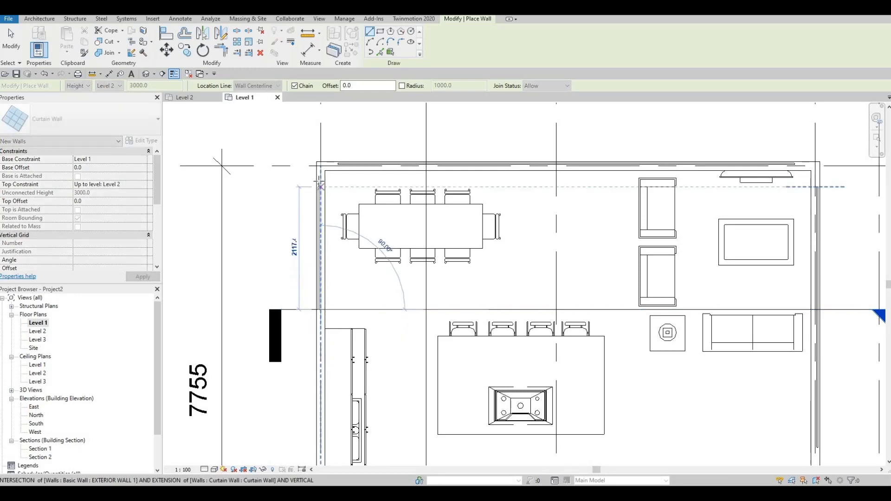
click(322, 186)
scroll(487, 232, down, 1)
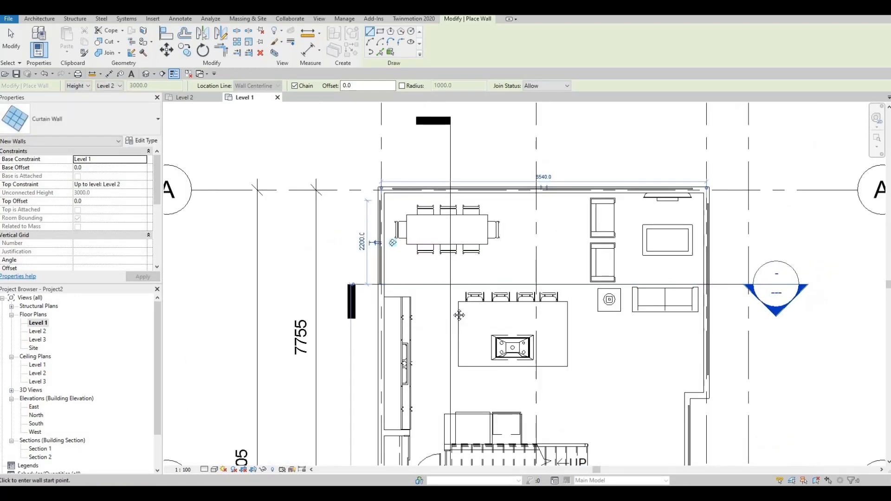
Step: Examine the walls around the stairs, entry and washroom between grids B and D for further curtain wall locations
scroll(459, 314, down, 1)
middle_drag(493, 423, 457, 287)
scroll(519, 323, up, 1)
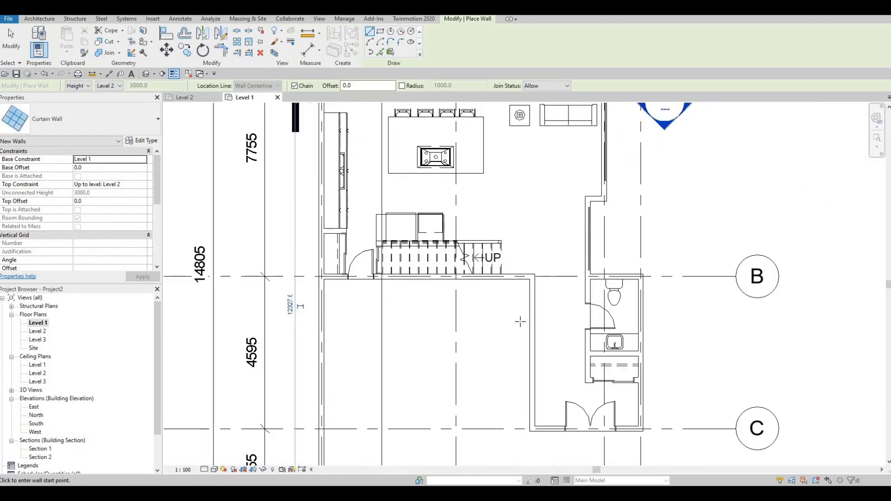
middle_drag(403, 291, 397, 301)
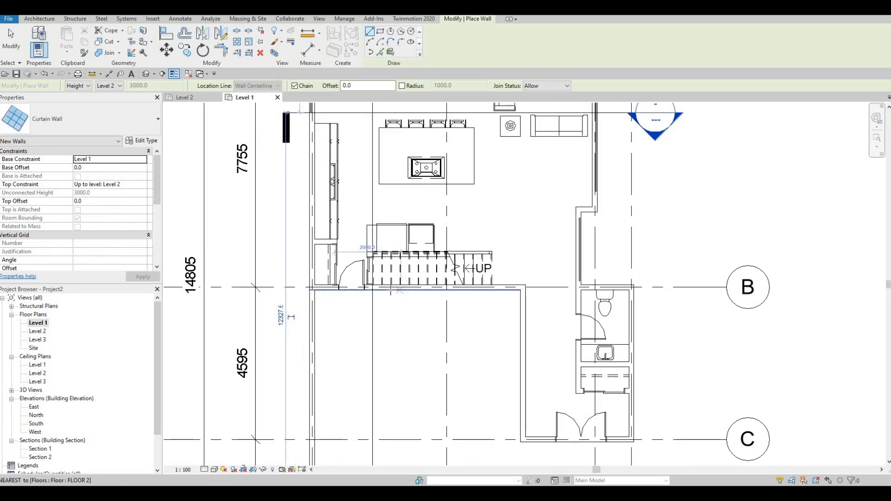
scroll(392, 291, up, 1)
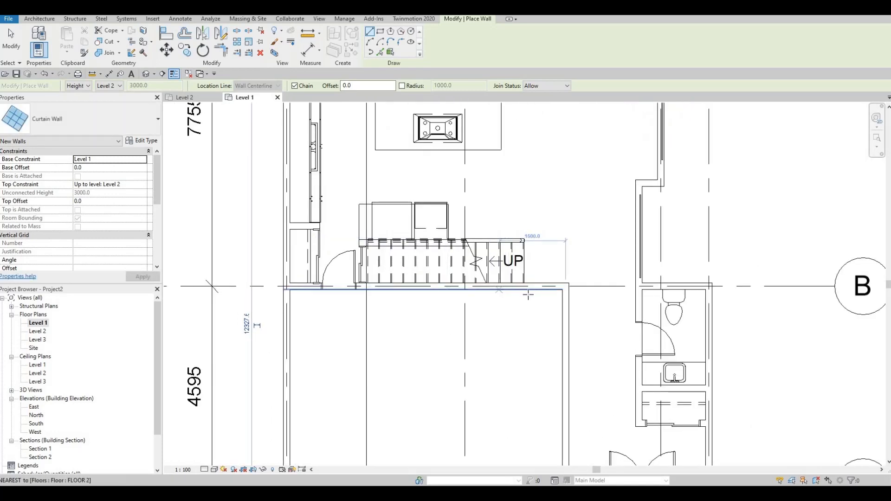
scroll(516, 308, down, 3)
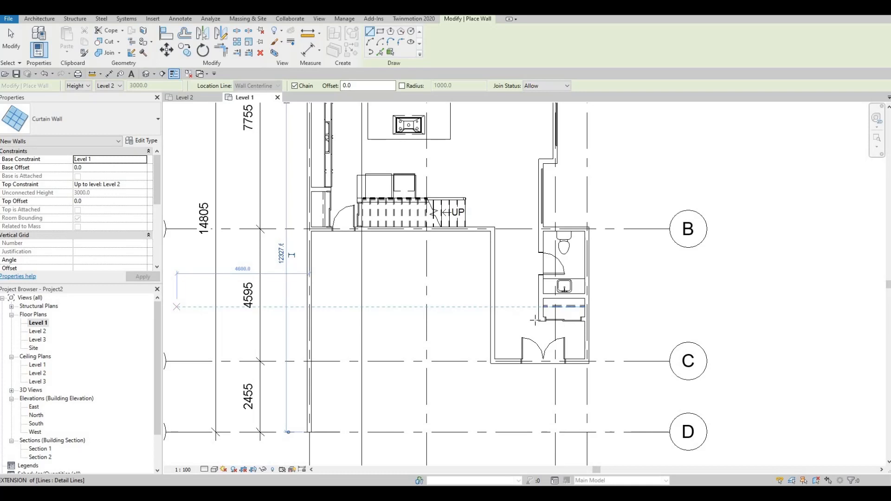
scroll(510, 322, down, 2)
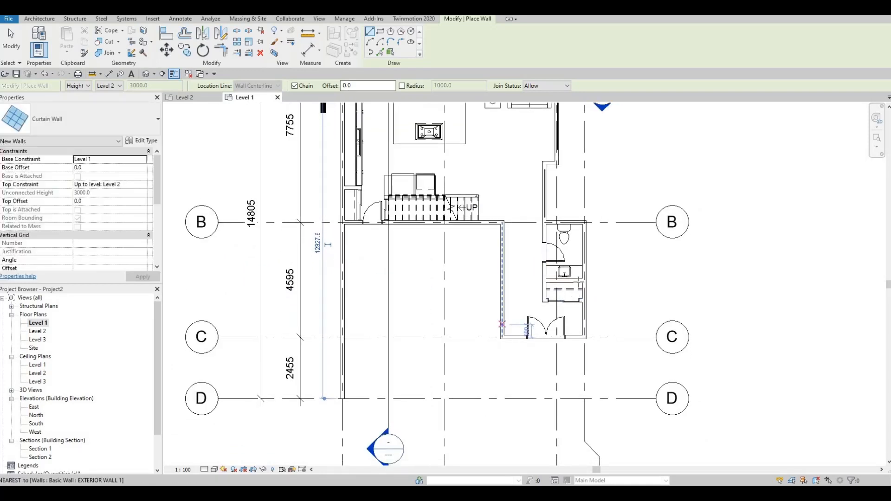
scroll(502, 324, up, 4)
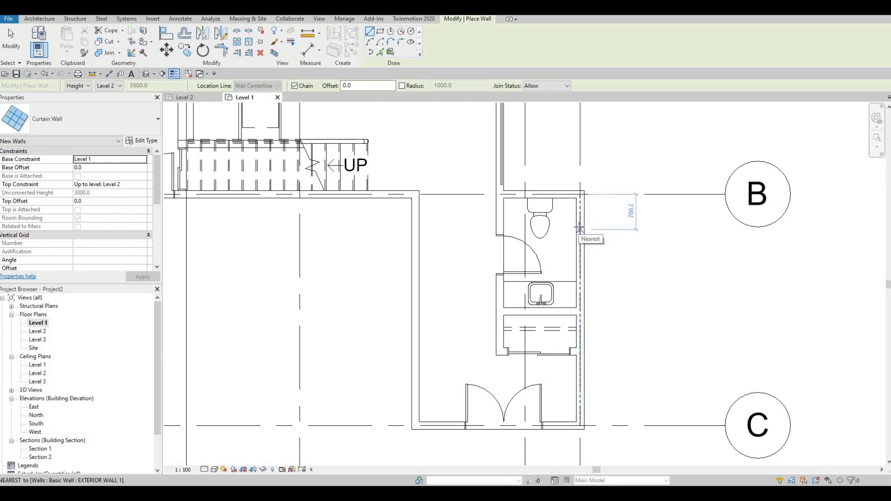
Step: Draw a curtain wall about 800 mm long inside the washroom's exterior wall, beside the toilet
click(580, 260)
click(582, 266)
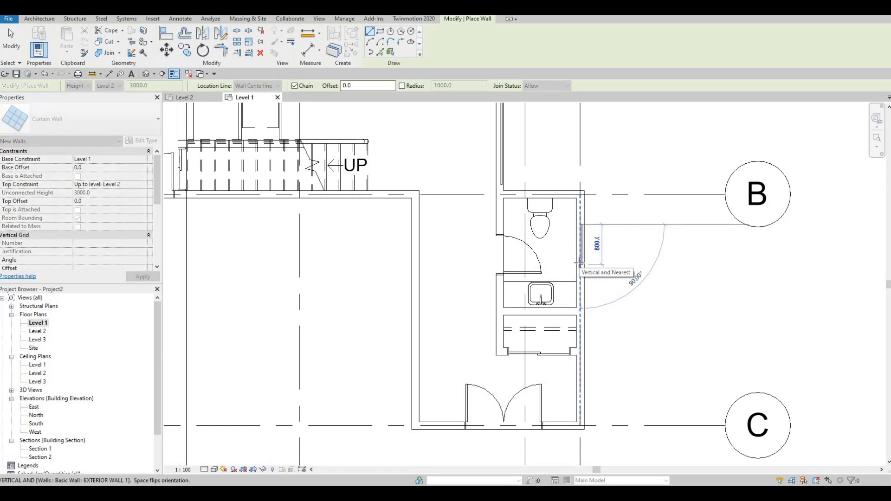
key(Escape)
scroll(529, 340, down, 2)
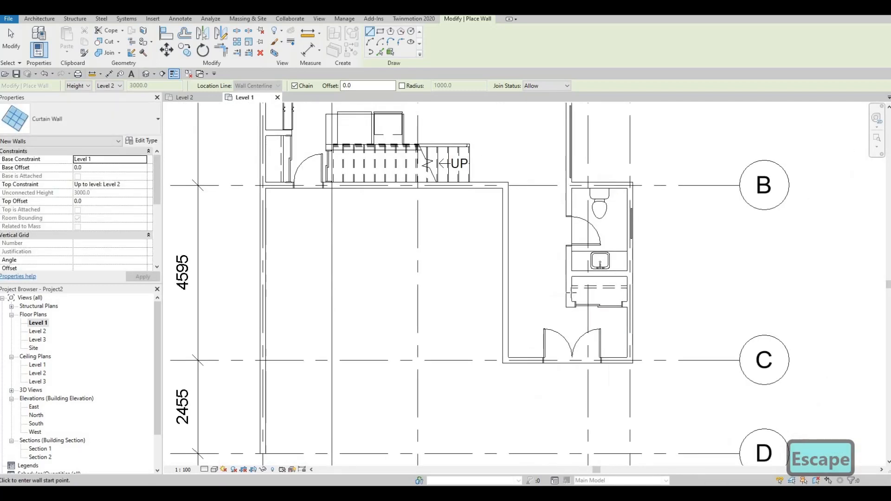
middle_drag(529, 339, 490, 309)
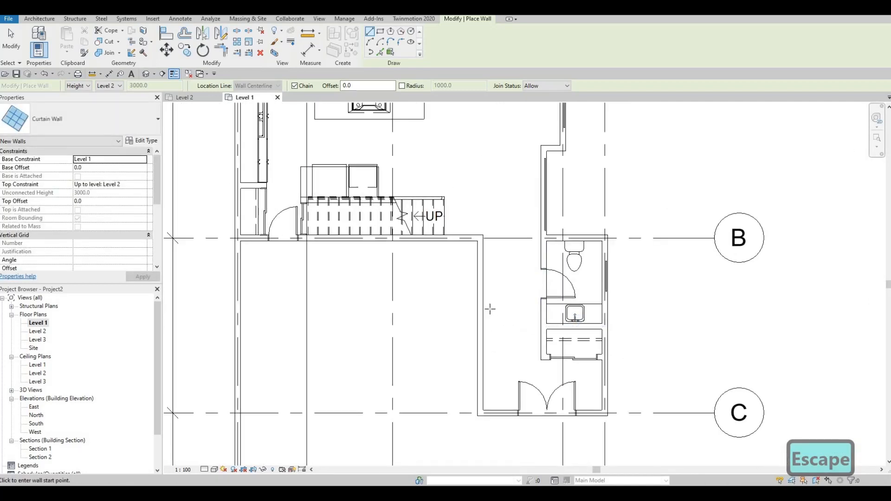
key(Escape)
key(Escape)
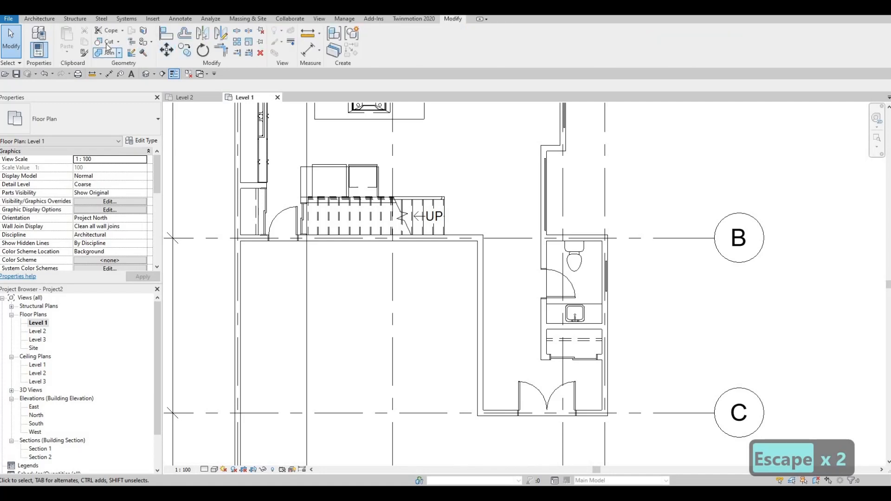
Step: Cut the exterior wall beside the dining table with its overlapping curtain wall using Cut Geometry
click(108, 42)
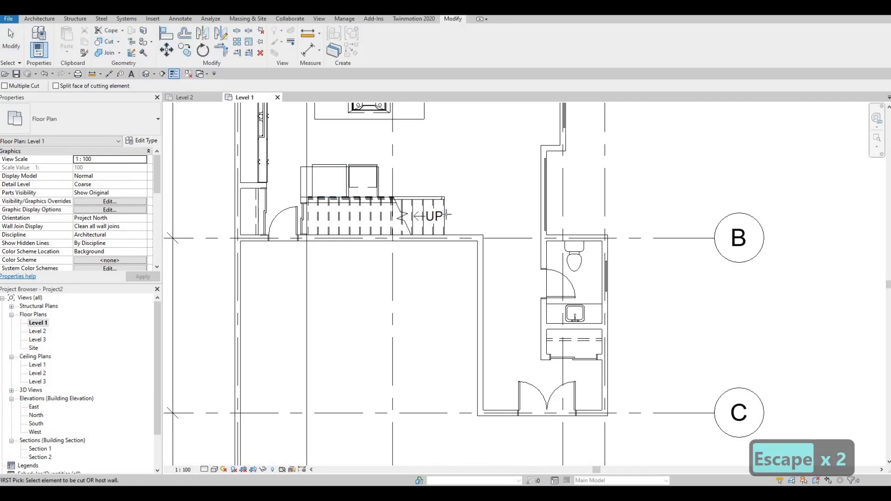
middle_drag(429, 216, 517, 426)
middle_drag(311, 171, 313, 265)
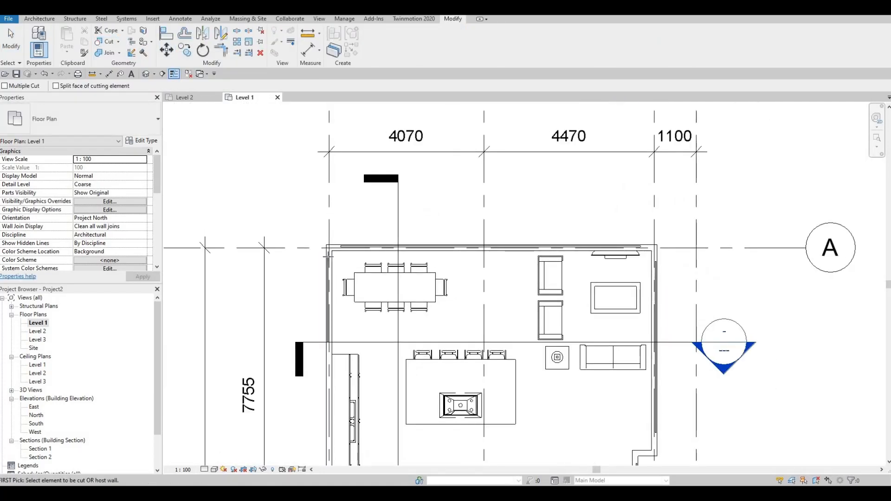
scroll(315, 265, up, 3)
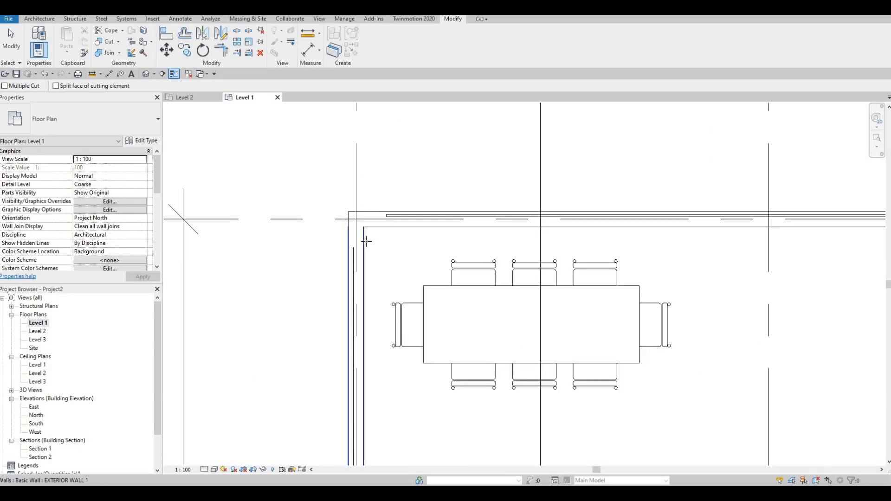
click(355, 272)
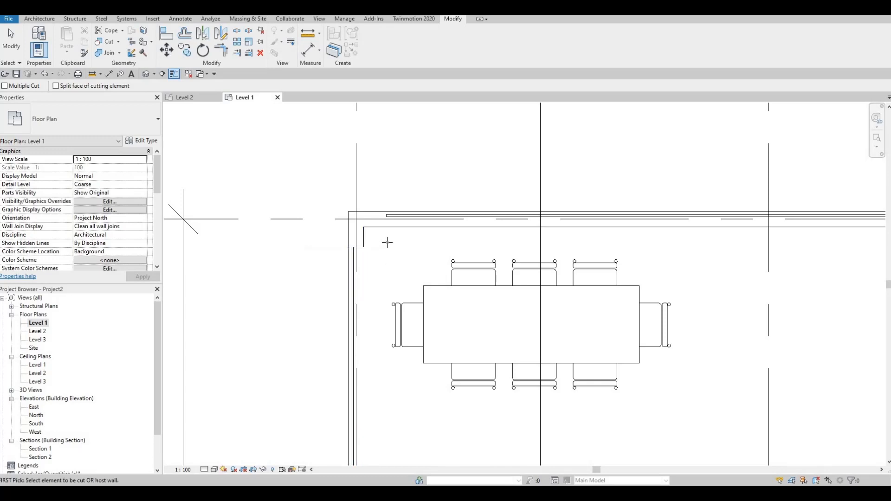
Step: Cut the exterior wall along grid A with the curtain wall behind the dining and living areas
middle_drag(395, 231, 389, 239)
click(396, 226)
click(395, 226)
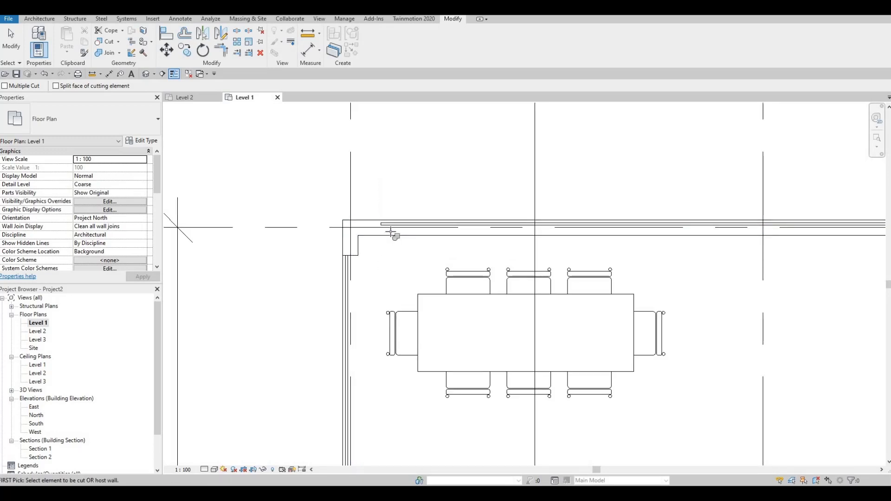
scroll(394, 239, down, 3)
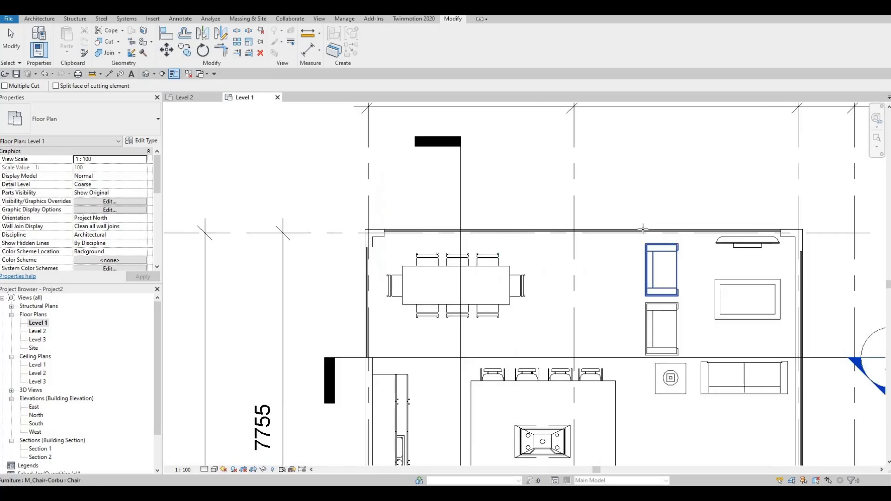
Step: Cut the living room's exterior wall with the curtain wall beside the coffee table and sofa
middle_drag(801, 241, 572, 199)
scroll(573, 199, up, 2)
click(569, 229)
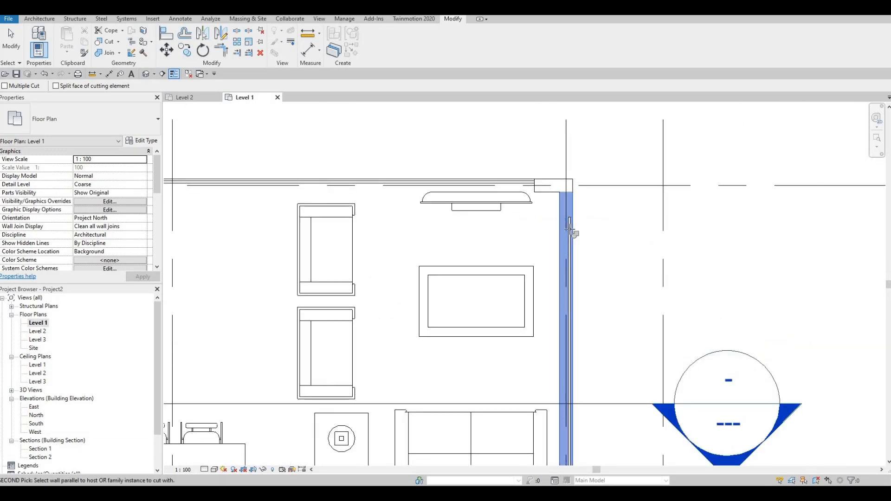
click(577, 258)
Step: Cut the short exterior wall between the living room corner and grid B with its curtain wall
scroll(570, 219, down, 3)
middle_drag(544, 440, 536, 266)
scroll(536, 266, down, 2)
scroll(535, 265, up, 2)
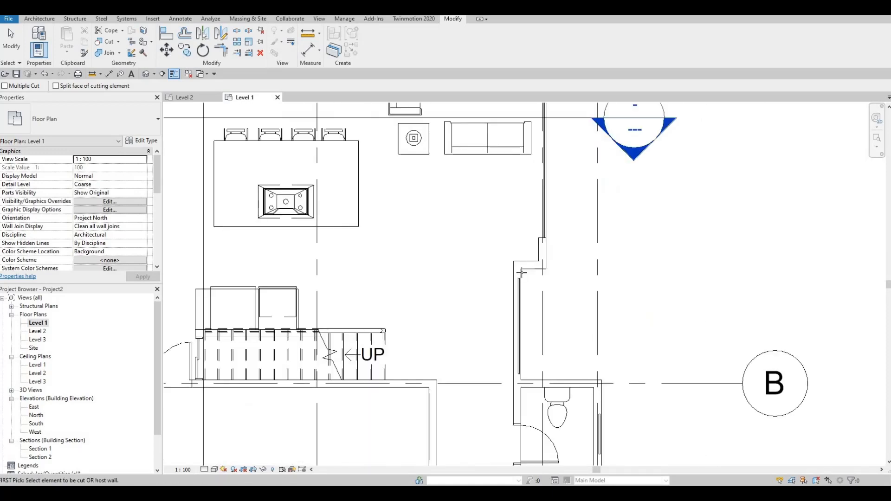
click(519, 284)
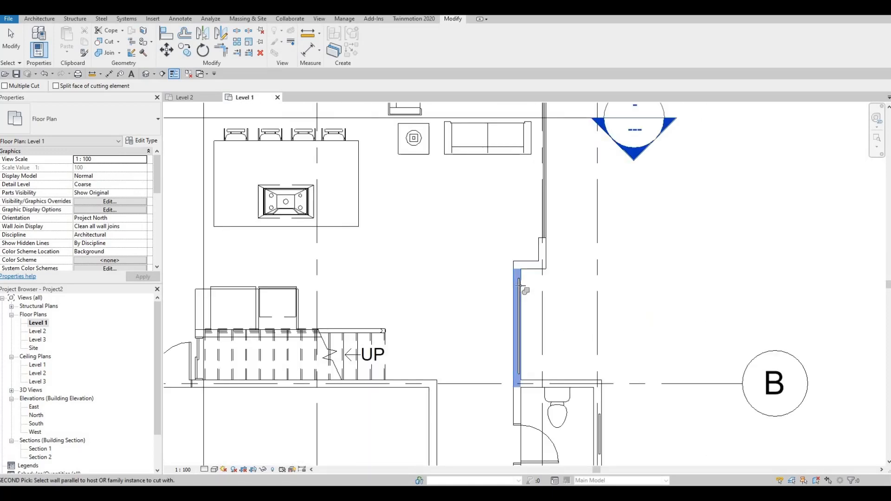
click(538, 310)
Step: Cut the washroom's exterior wall with the curtain wall beside the toilet
scroll(557, 297, up, 3)
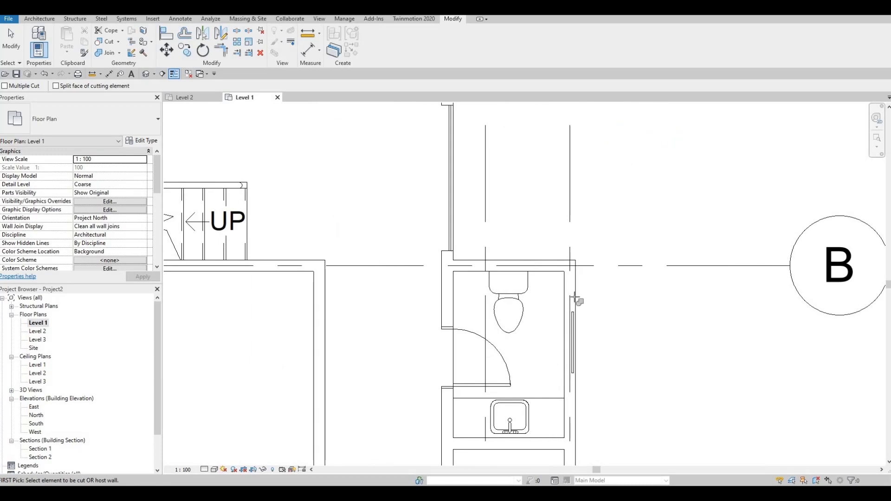
click(574, 297)
click(605, 316)
Step: Open the Level 2 floor plan
middle_drag(581, 253, 575, 176)
scroll(576, 176, down, 3)
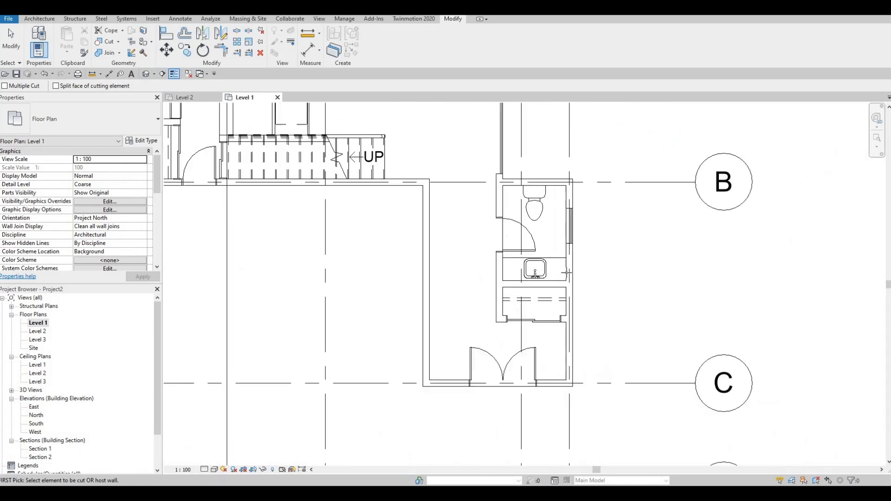
scroll(566, 274, down, 1)
scroll(561, 274, down, 1)
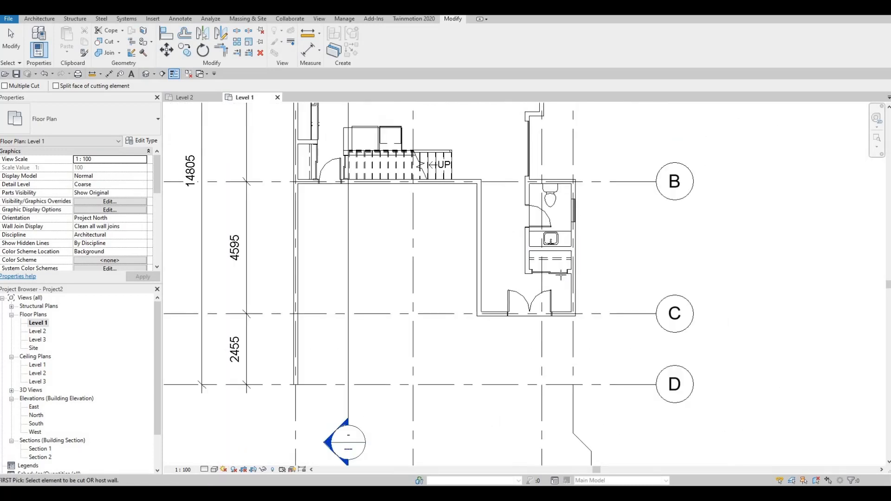
middle_drag(560, 275, 563, 265)
scroll(561, 269, down, 2)
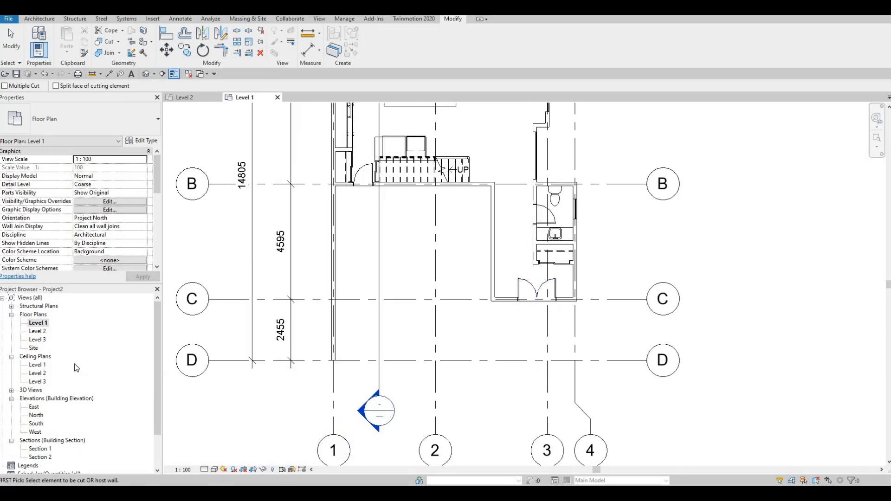
double_click(37, 331)
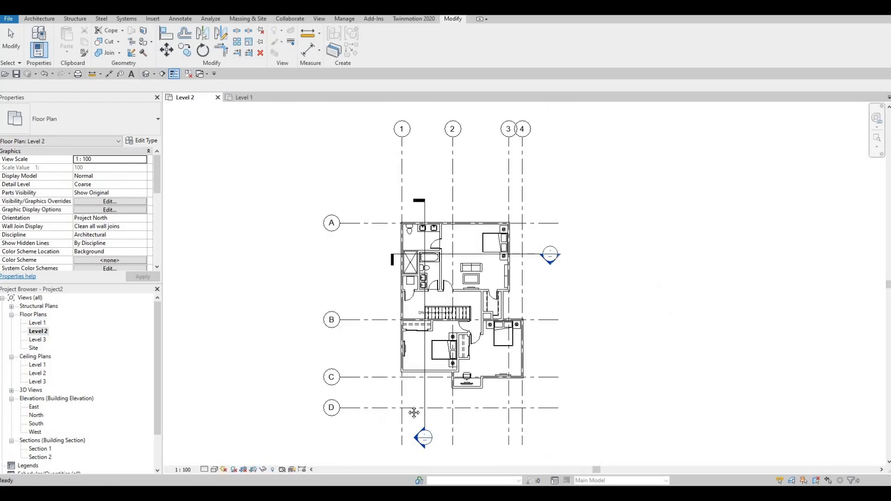
scroll(432, 334, up, 2)
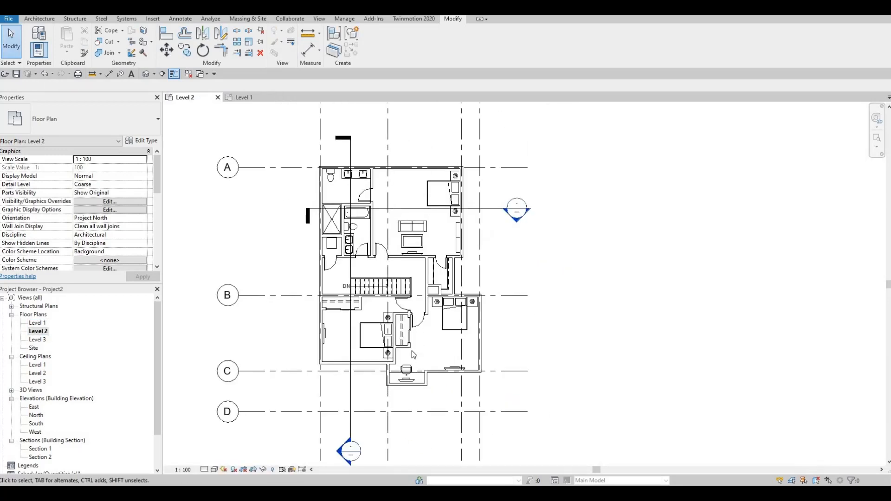
Step: Draw a curtain wall inside the bedroom's exterior wall along grid C, from beside the desk recess to grid 4
click(40, 19)
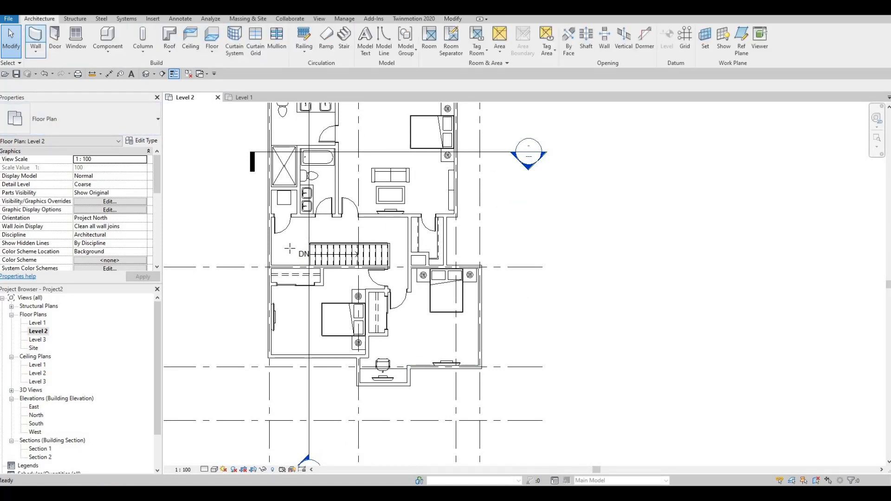
middle_drag(397, 309, 372, 258)
scroll(371, 259, up, 2)
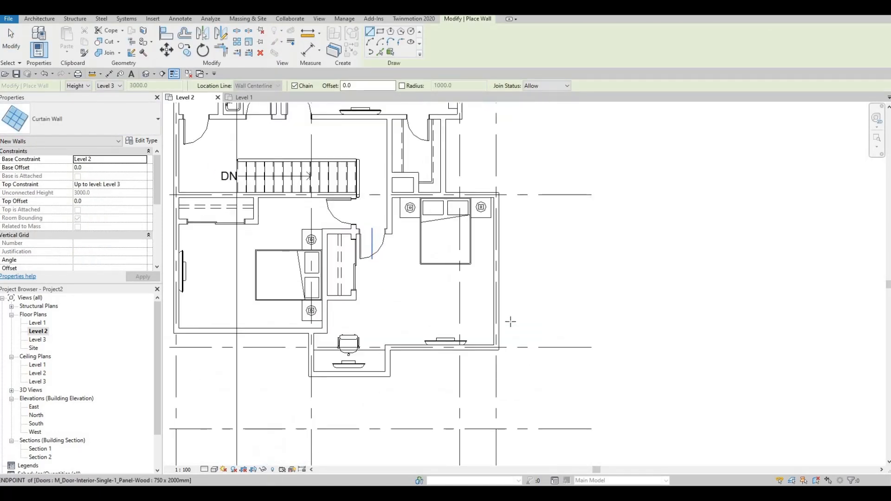
scroll(510, 321, up, 3)
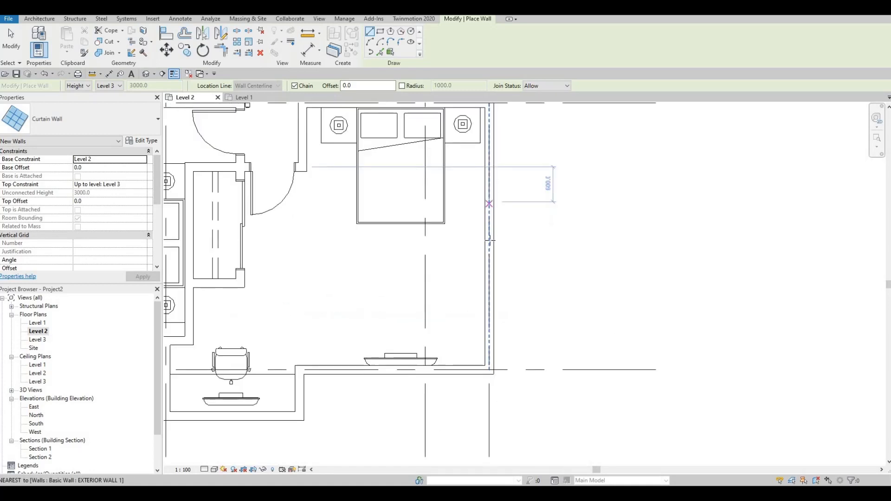
scroll(441, 362, down, 2)
scroll(324, 376, up, 2)
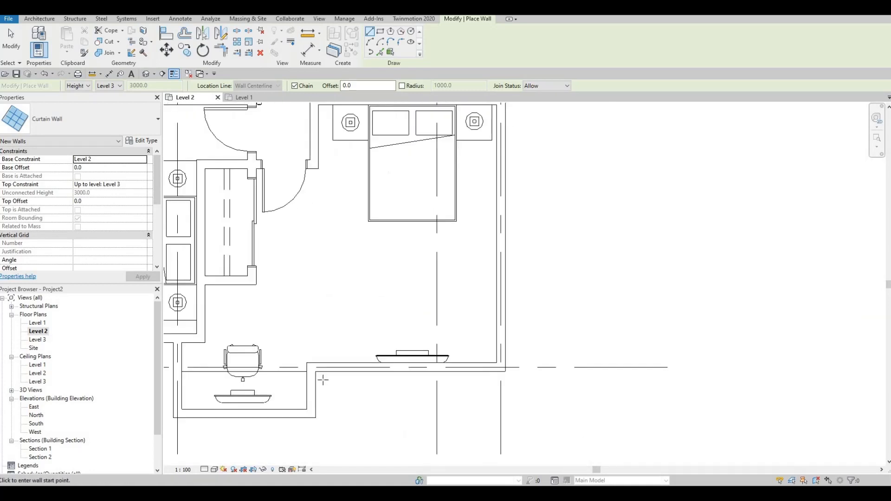
scroll(322, 380, up, 2)
click(327, 366)
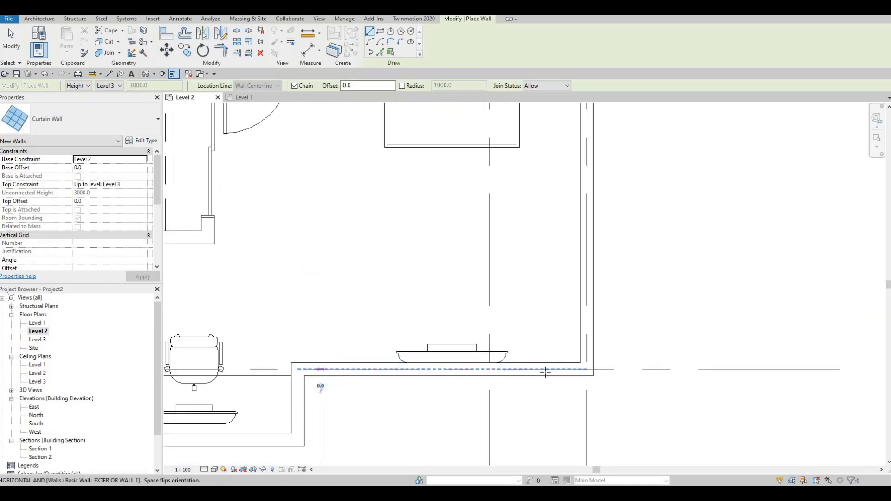
scroll(590, 371, up, 2)
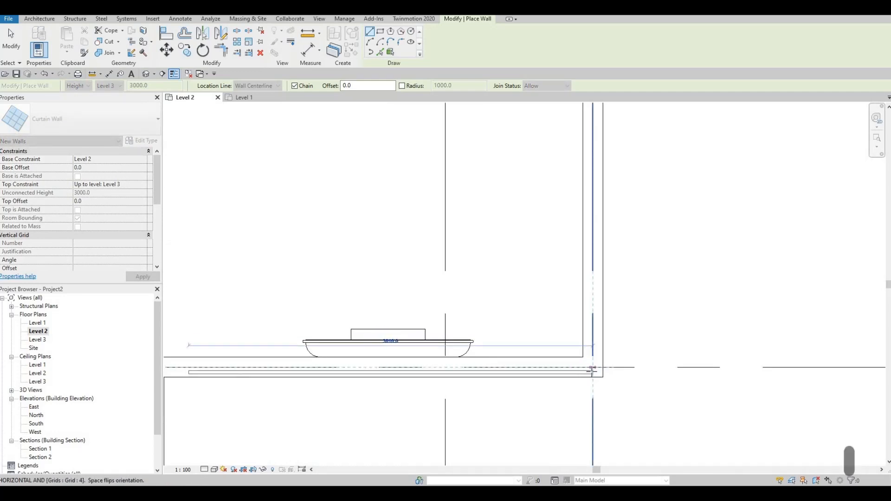
click(590, 370)
key(Escape)
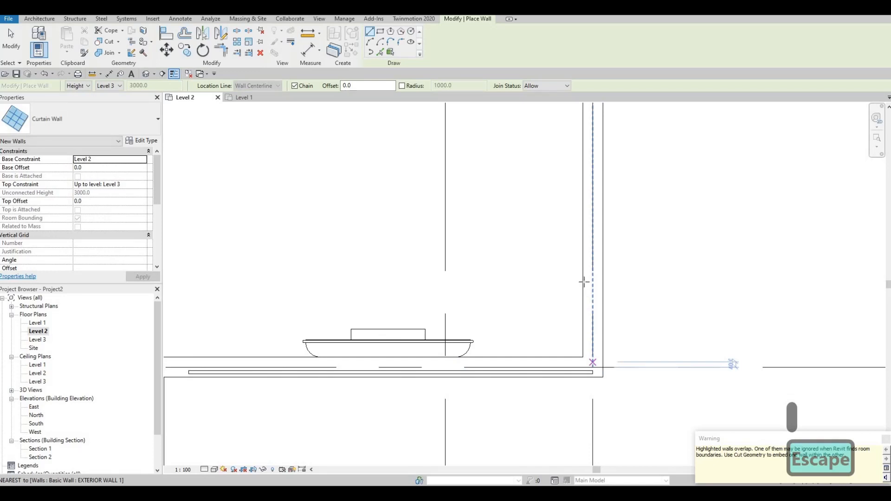
Step: Draw a curtain wall about 2420 mm long inside the same bedroom's exterior wall on grid 4, starting at the grid C corner
click(593, 362)
middle_drag(593, 240, 593, 286)
middle_drag(591, 188, 580, 376)
middle_drag(569, 219, 559, 302)
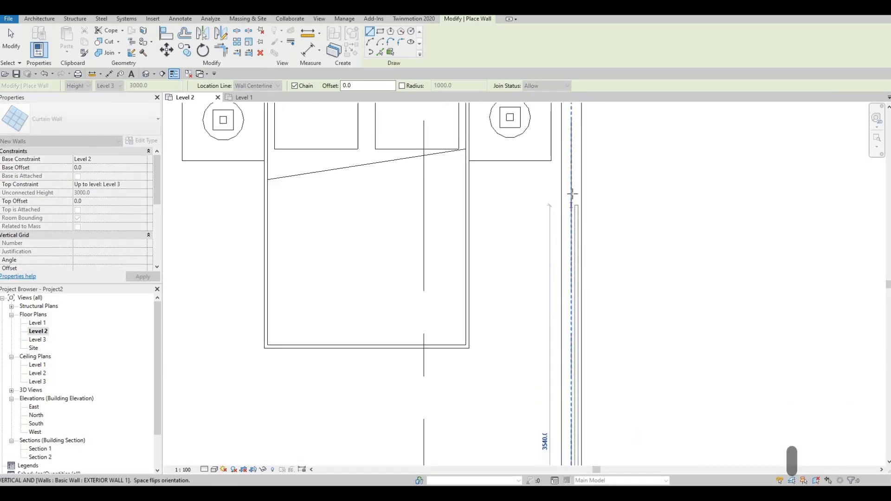
middle_drag(571, 344, 571, 268)
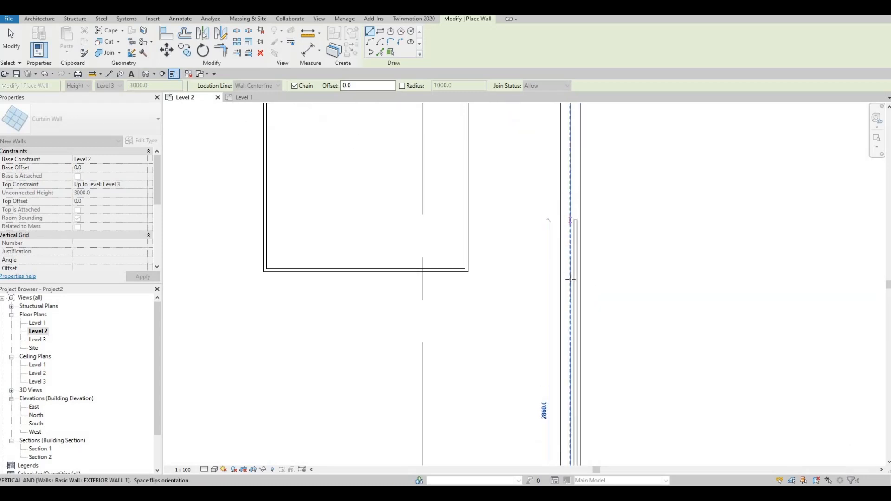
key(Escape)
middle_drag(547, 331, 546, 252)
scroll(546, 252, down, 4)
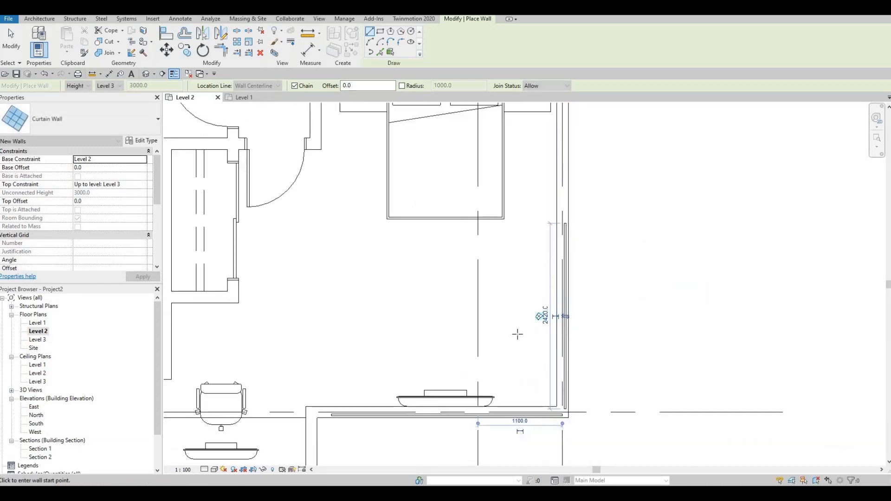
Step: Draw a curtain wall about 3470 mm long inside the other bedroom's exterior wall near grid C, from 600 mm off grid 2 to grid 1
scroll(558, 293, down, 3)
middle_drag(517, 334, 534, 260)
scroll(529, 351, down, 1)
scroll(534, 260, down, 2)
middle_drag(281, 345, 362, 327)
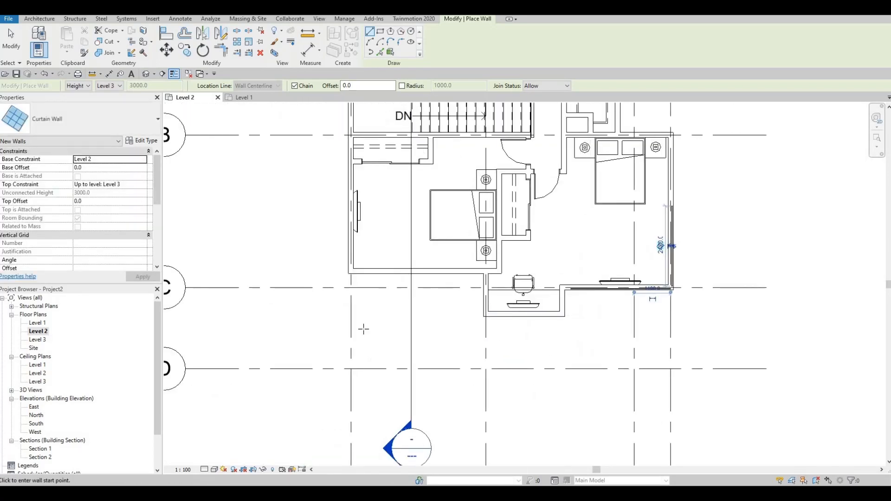
middle_drag(360, 281, 360, 299)
scroll(492, 281, up, 2)
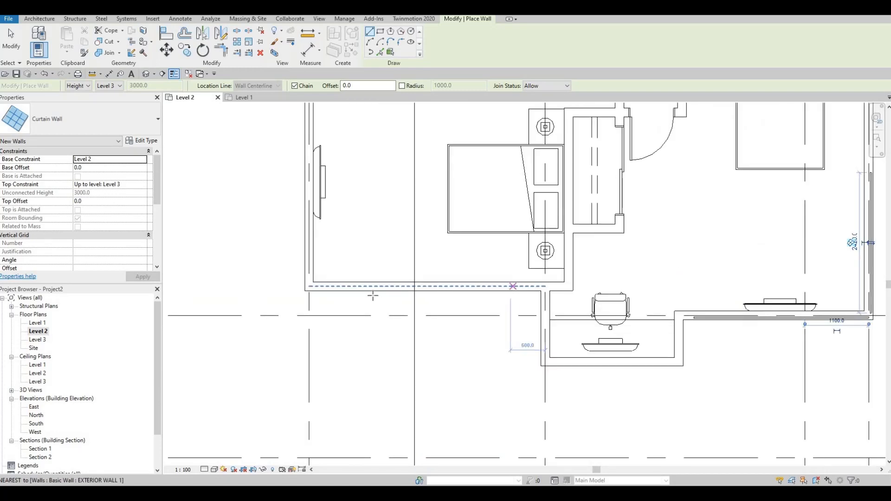
click(512, 286)
scroll(325, 288, up, 1)
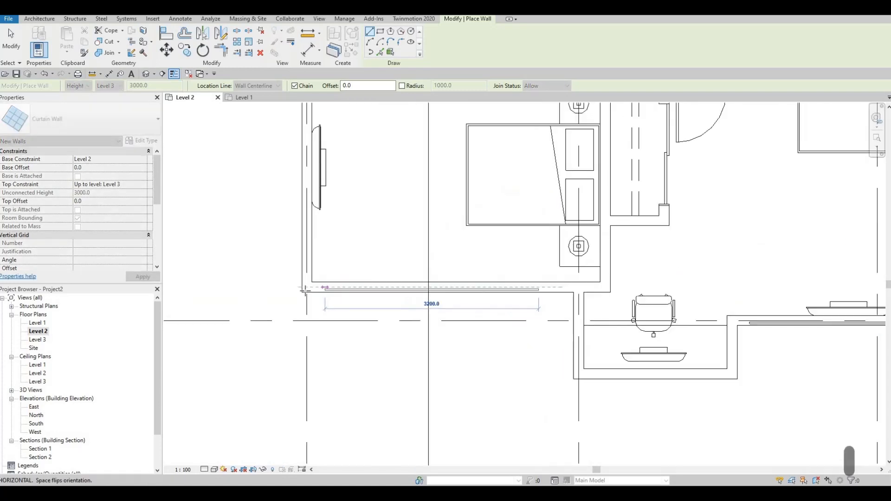
scroll(304, 290, up, 1)
click(303, 288)
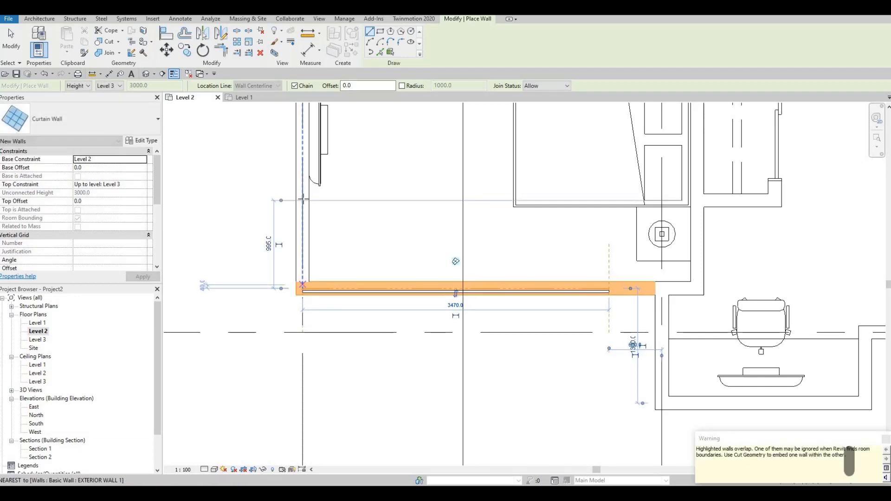
Step: Continue with a curtain wall about 2900 mm long inside the exterior wall on grid 1, running from the corner toward the closet
middle_drag(311, 260, 311, 354)
middle_drag(306, 209, 303, 347)
click(299, 261)
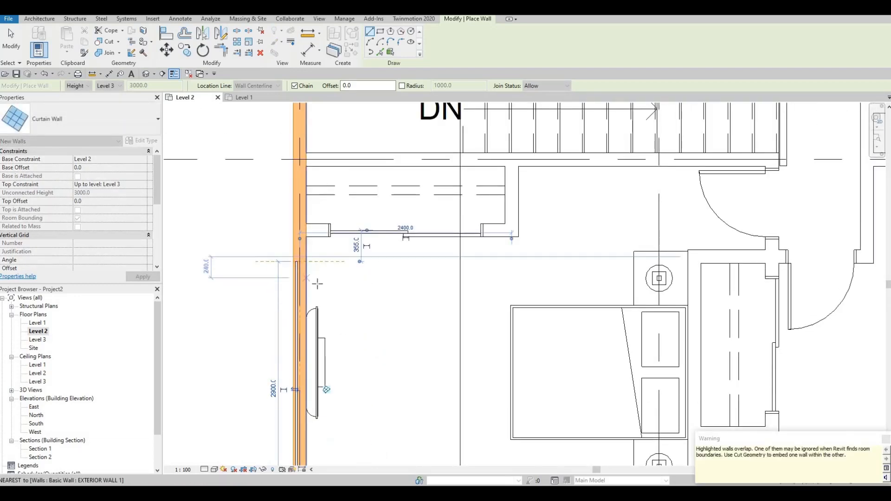
key(Escape)
scroll(316, 283, down, 2)
middle_drag(316, 283, 302, 170)
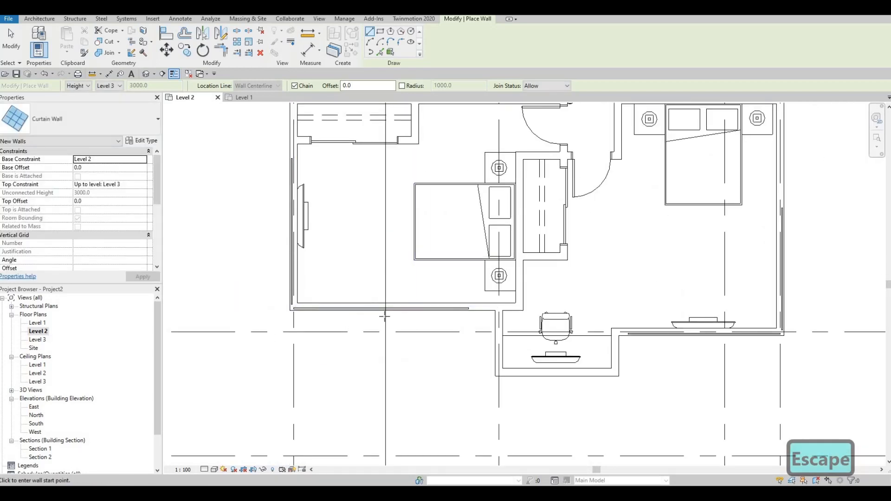
scroll(420, 320, down, 1)
middle_drag(445, 363, 397, 364)
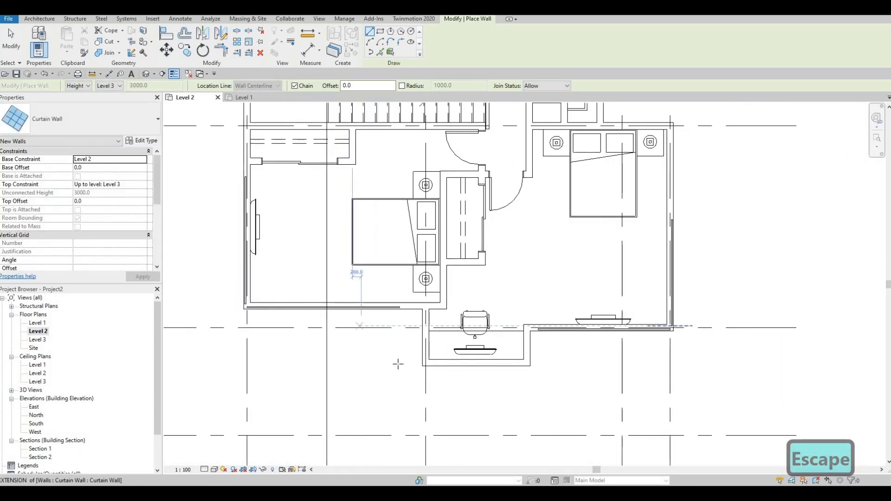
middle_drag(383, 322, 356, 385)
mouse_move(281, 352)
middle_down()
mouse_move(295, 353)
mouse_move(285, 361)
middle_up()
scroll(277, 354, up, 2)
middle_drag(293, 399, 344, 306)
scroll(302, 348, down, 1)
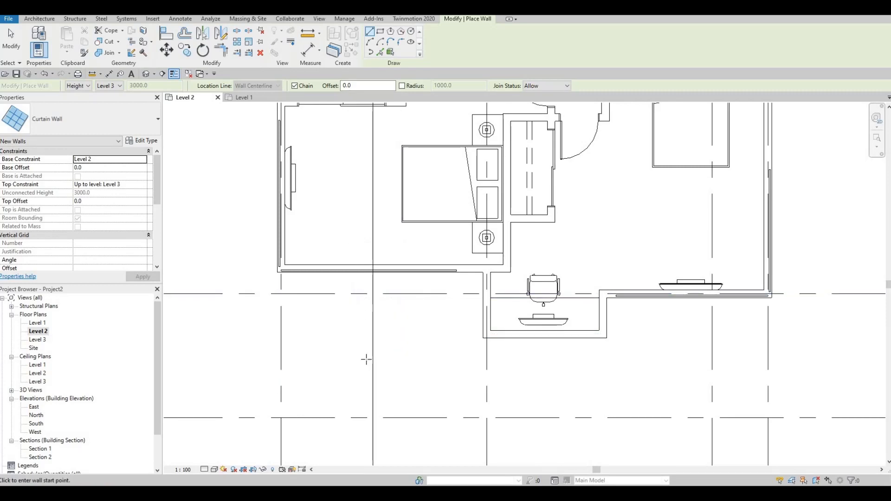
Step: Draw a curtain wall inside the north exterior wall of the large bedroom with the sofa, spanning most of the room's width
middle_drag(360, 278, 354, 332)
middle_drag(387, 294, 359, 432)
middle_drag(418, 340, 405, 438)
scroll(432, 312, down, 1)
middle_drag(431, 312, 409, 376)
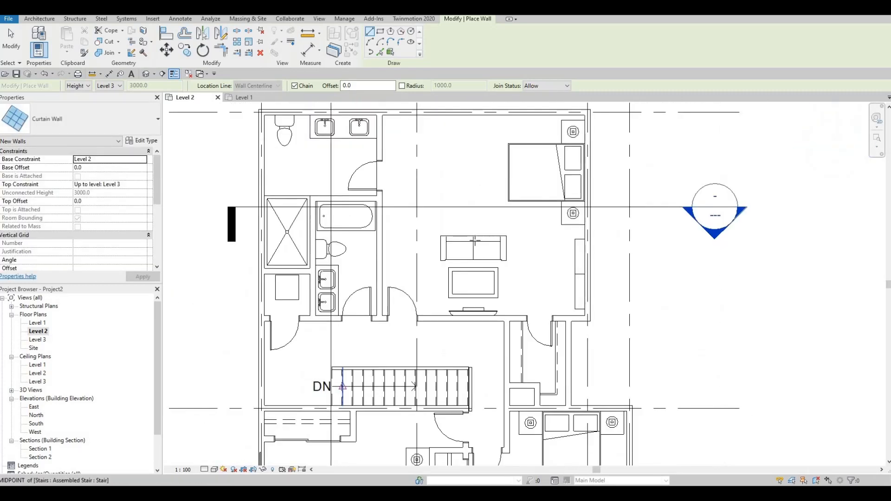
middle_drag(512, 230, 495, 275)
middle_drag(470, 199, 447, 247)
scroll(477, 202, up, 1)
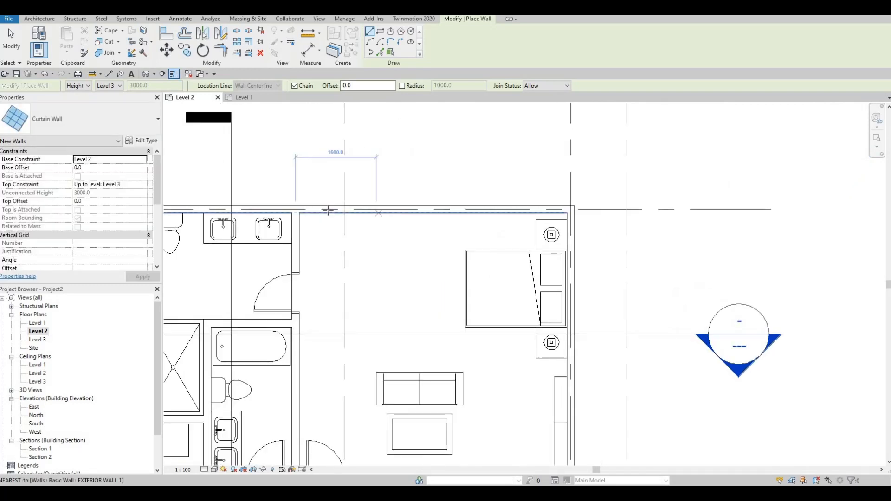
click(549, 208)
key(Escape)
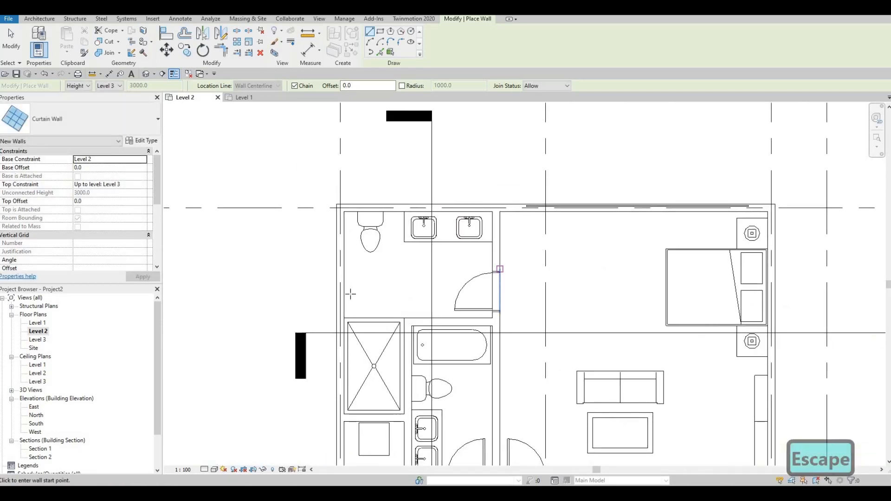
Step: Draw a short curtain wall inside the bathroom's exterior wall on grid 1, between the toilet and the shower
click(340, 239)
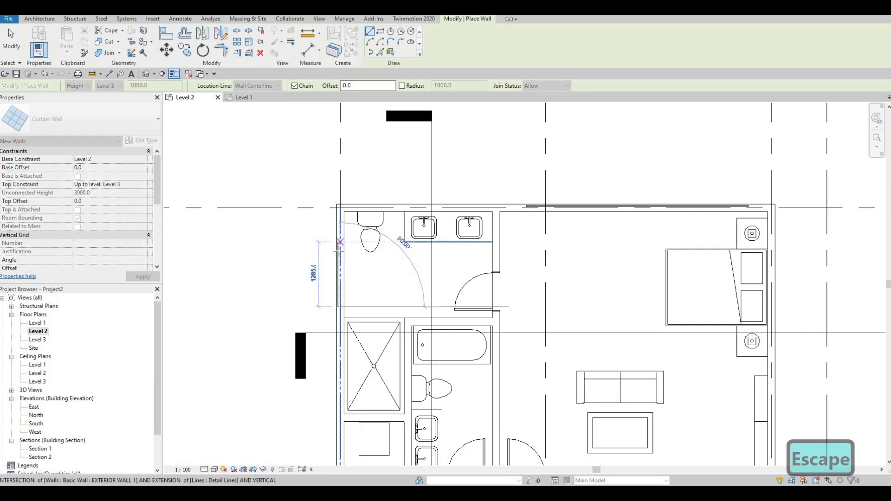
click(354, 302)
key(Escape)
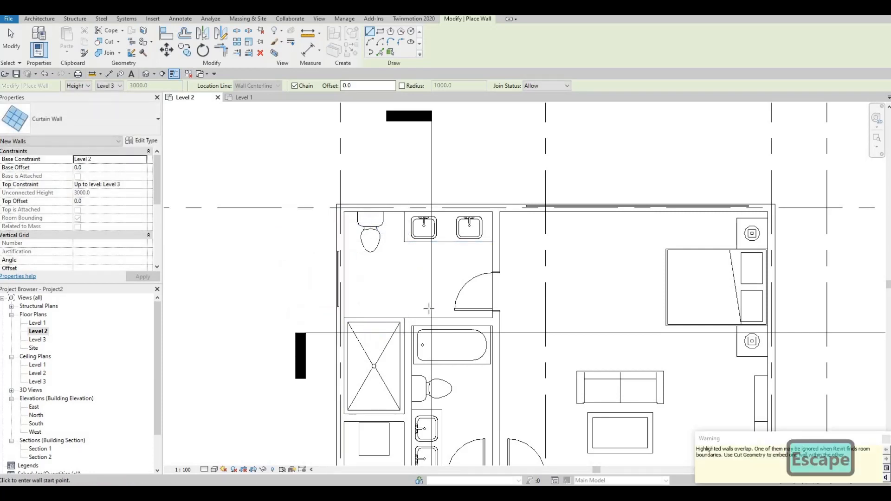
Step: Draw a 1700 mm curtain wall inside the stair hall's exterior wall on grid 1, starting 200 mm from the horizontal grid below the stairs
scroll(424, 266, down, 2)
scroll(399, 318, down, 2)
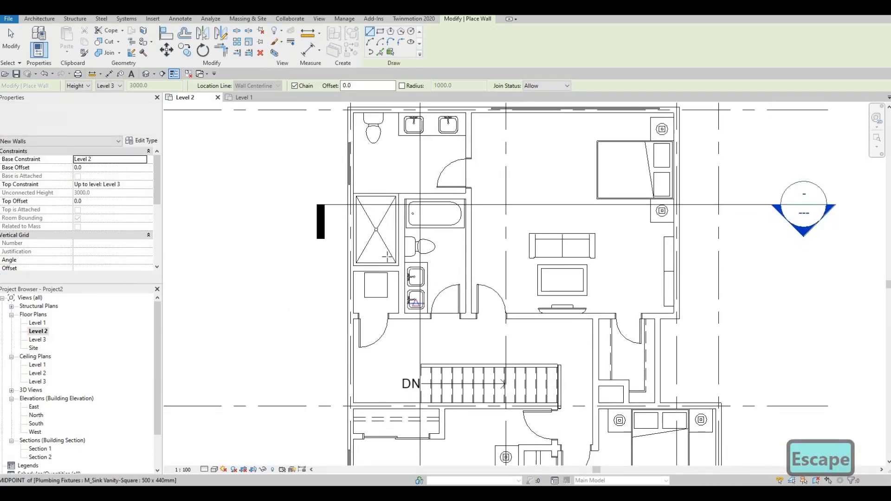
scroll(346, 323, up, 4)
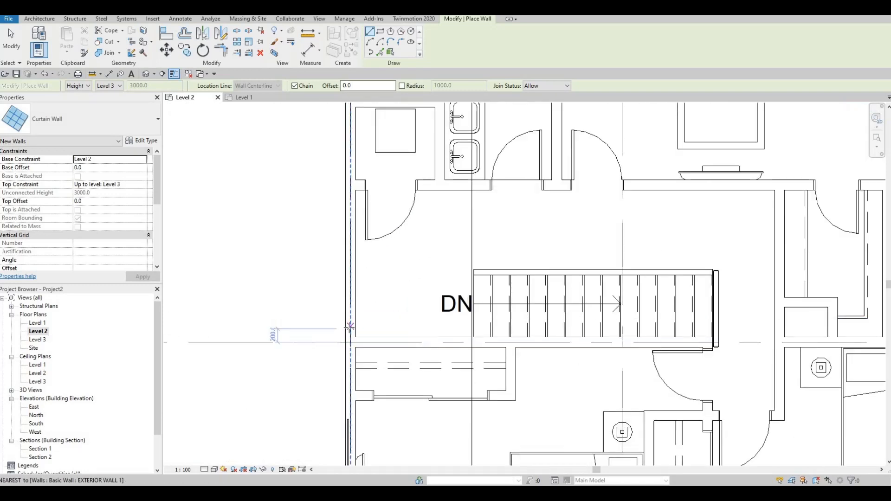
click(351, 328)
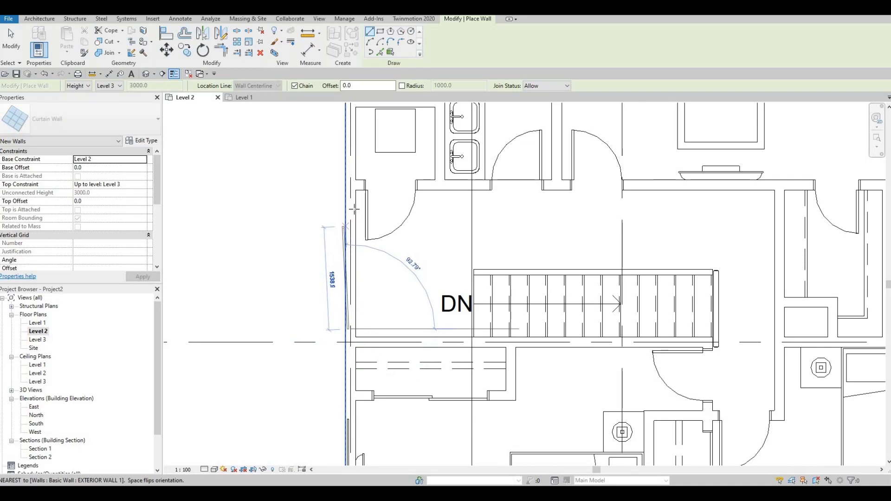
click(430, 265)
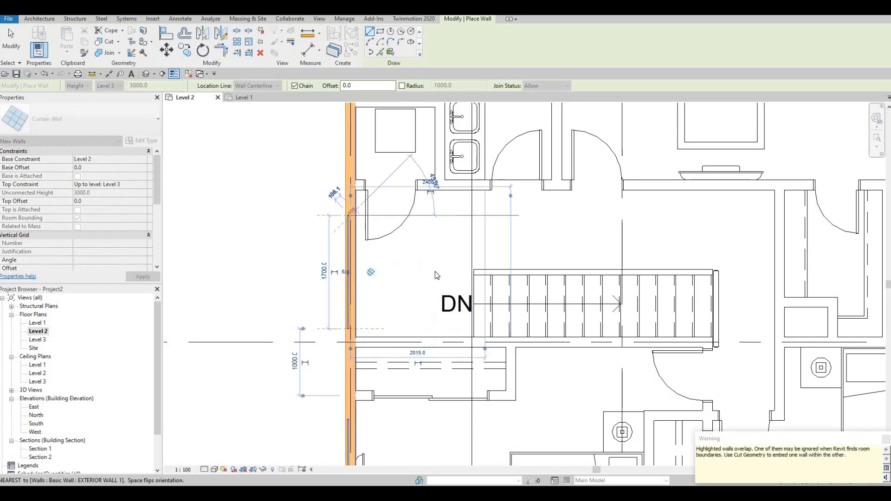
key(Escape)
key(Escape)
Step: Cut the host exterior walls around the bathroom's curtain wall on grid 1 and the large bedroom's north curtain wall
scroll(395, 328, down, 1)
scroll(252, 411, down, 2)
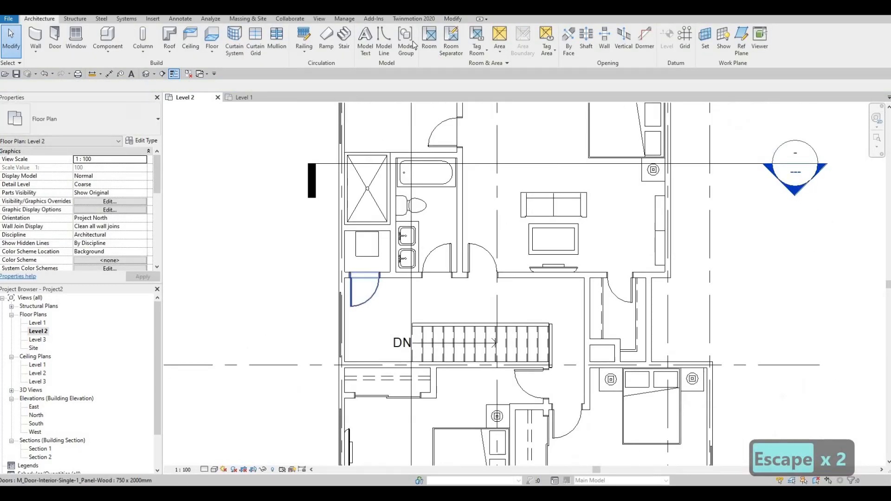
scroll(91, 42, down, 10)
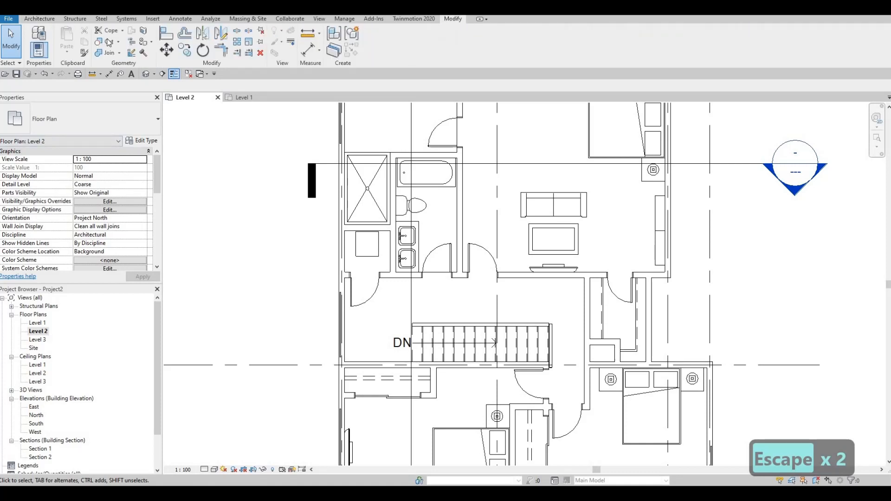
middle_drag(329, 219, 301, 345)
scroll(331, 215, up, 3)
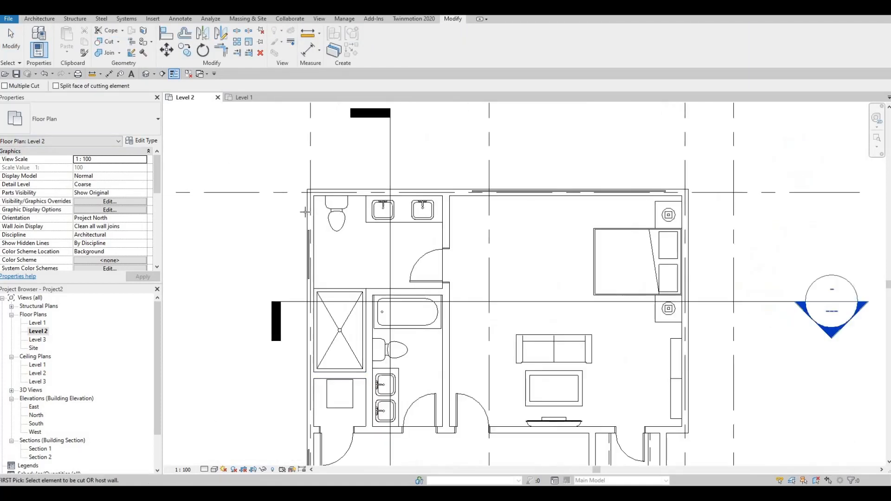
click(298, 256)
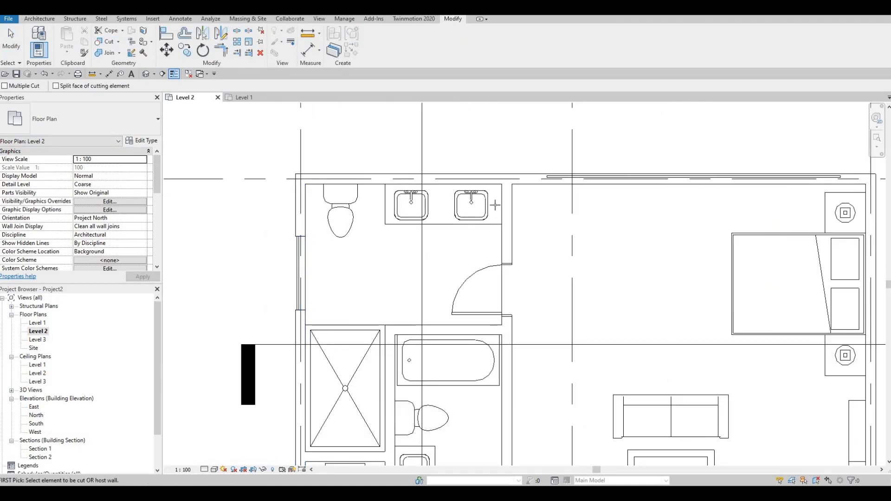
middle_drag(534, 186, 498, 194)
click(515, 188)
click(527, 185)
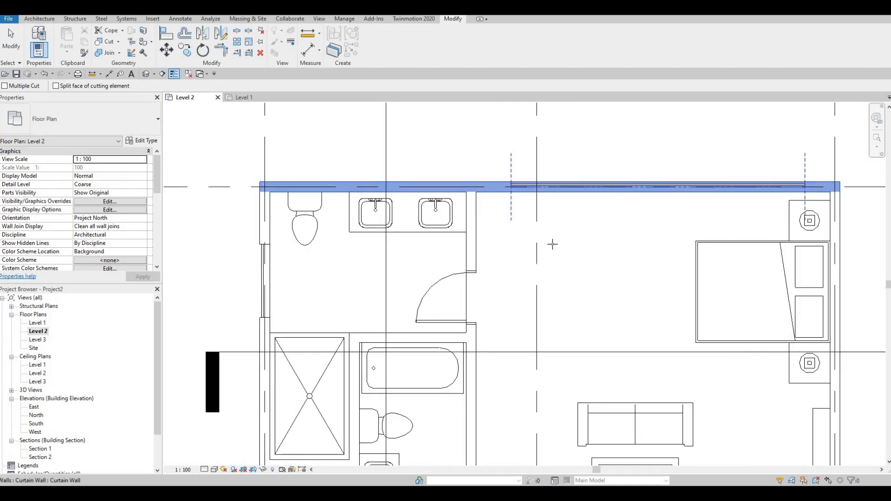
Step: Cut the host exterior walls around the two curtain walls meeting at the grid C and grid 4 corner
scroll(515, 255, down, 5)
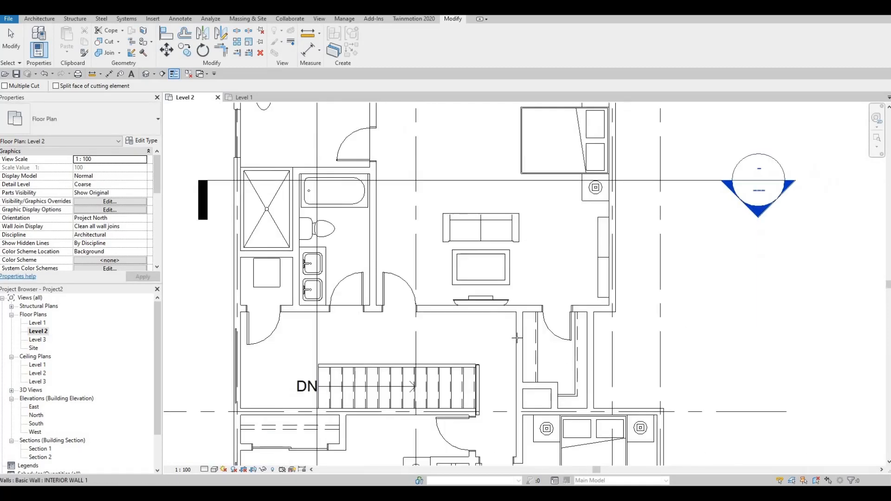
scroll(517, 301, up, 1)
middle_drag(517, 301, 499, 258)
scroll(506, 273, down, 1)
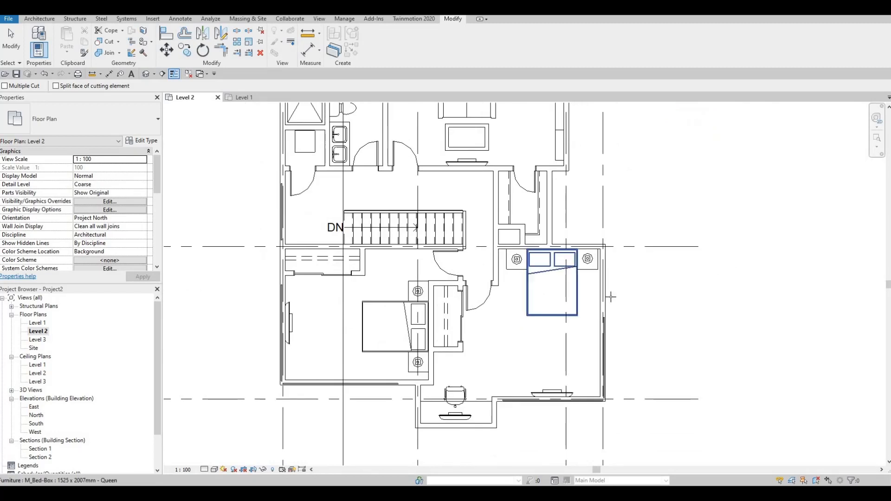
scroll(611, 302, up, 2)
click(614, 343)
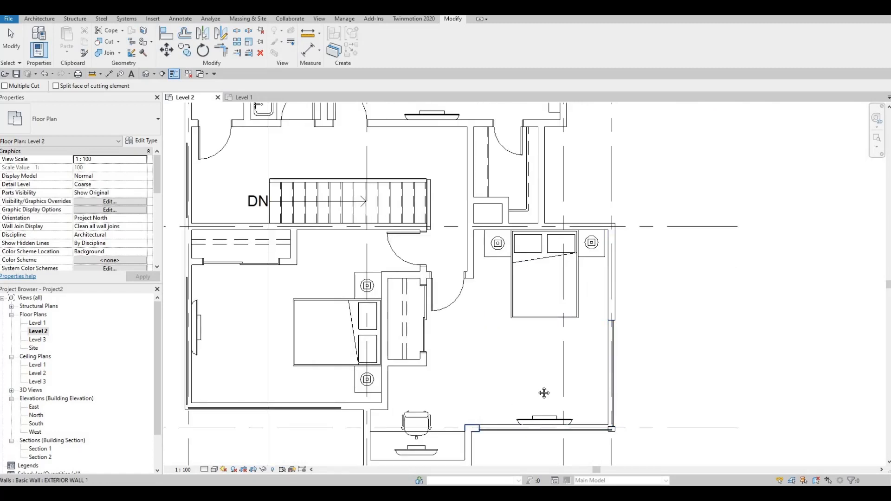
Step: Cut the other bedroom's exterior walls around its curtain walls near grid C and on grid 1
middle_drag(544, 393, 616, 356)
middle_drag(429, 372, 465, 360)
click(445, 358)
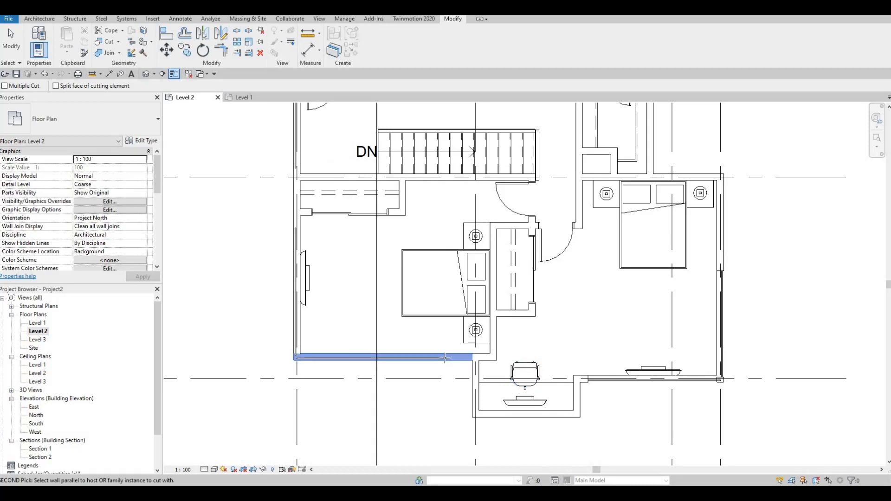
click(297, 242)
key(Escape)
key(Escape)
Step: Extend the grid 1 curtain wall's end to the adjoining curtain wall's outer face, and the adjoining wall's end to the grid 1 wall's inner face
scroll(306, 330, up, 4)
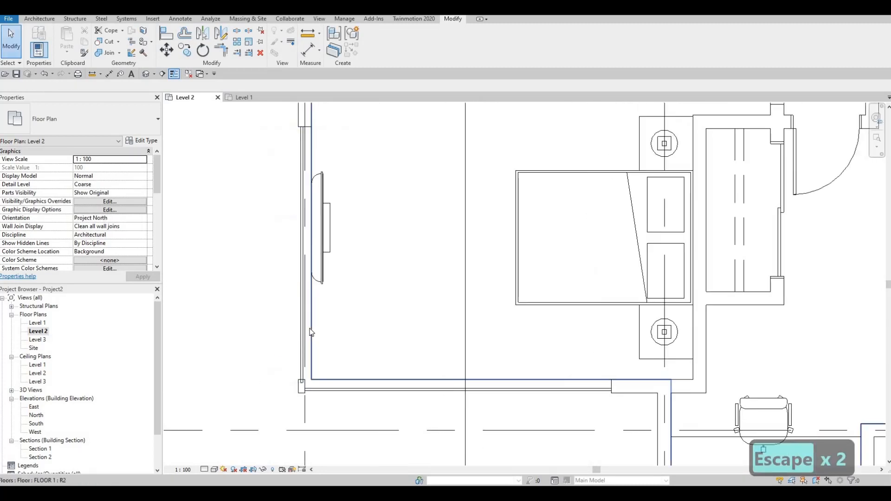
scroll(316, 186, up, 5)
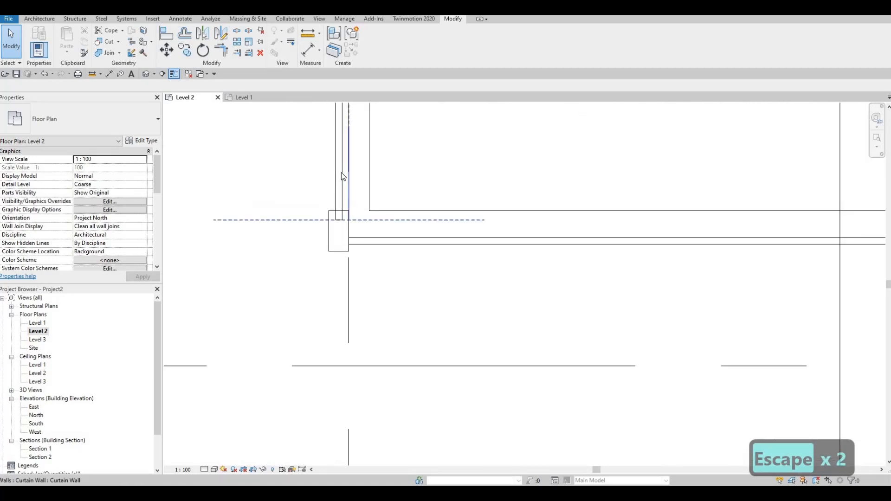
click(352, 225)
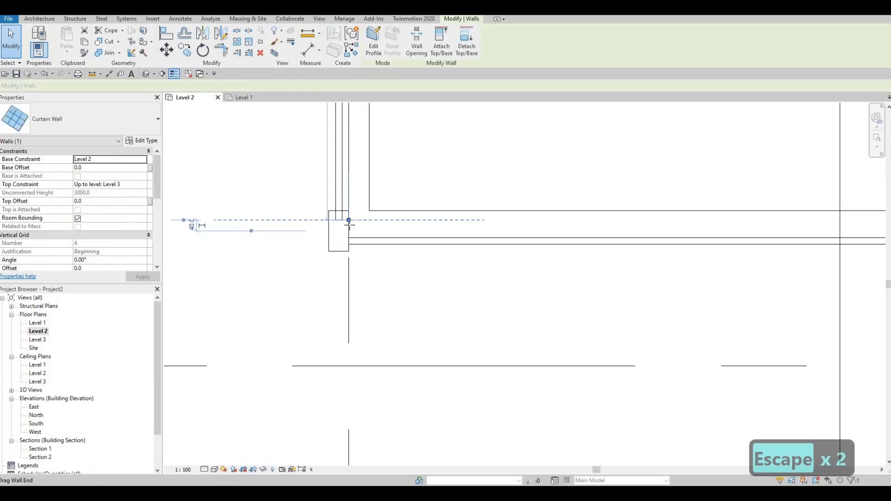
drag(349, 225, 349, 238)
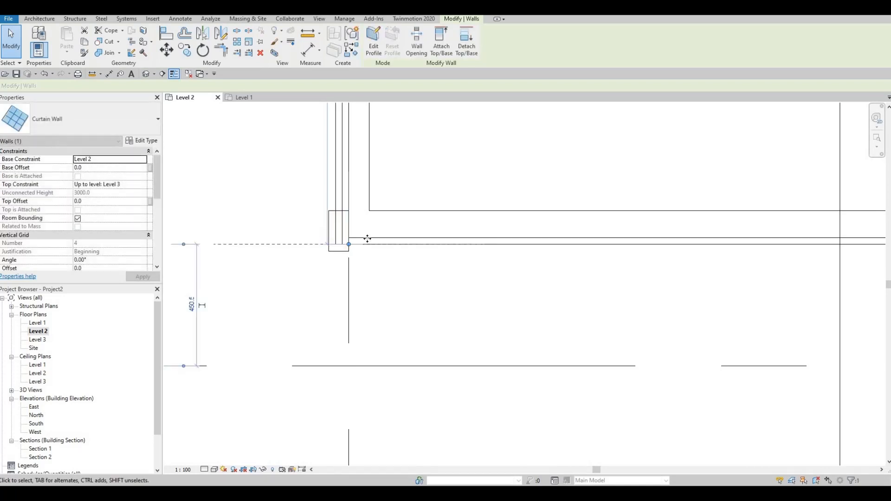
scroll(365, 238, up, 1)
key(Escape)
click(349, 223)
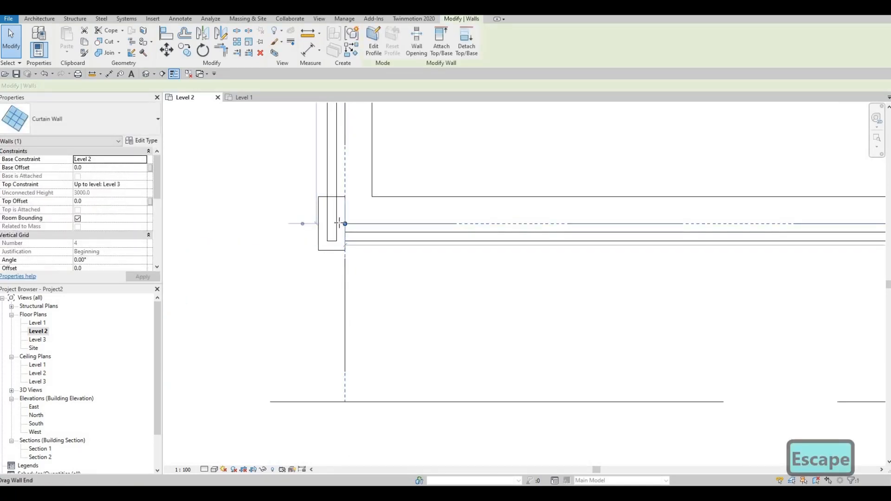
drag(344, 224, 342, 223)
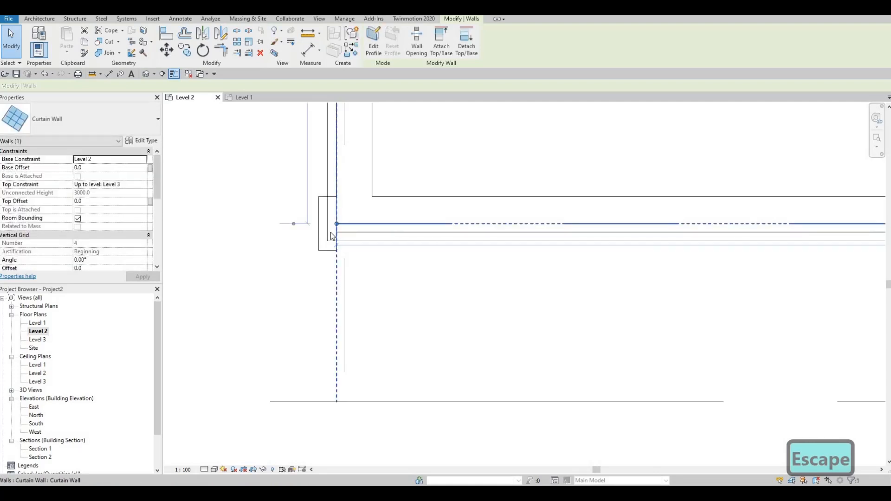
key(Escape)
Step: Nudge the grid 1 curtain wall three increments outward within the host wall's thickness
click(345, 241)
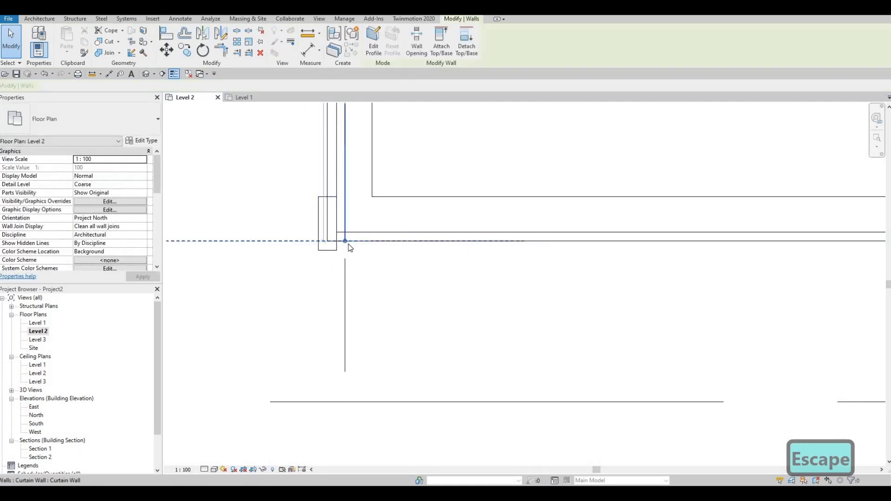
middle_drag(334, 197, 336, 210)
key(Escape)
click(329, 189)
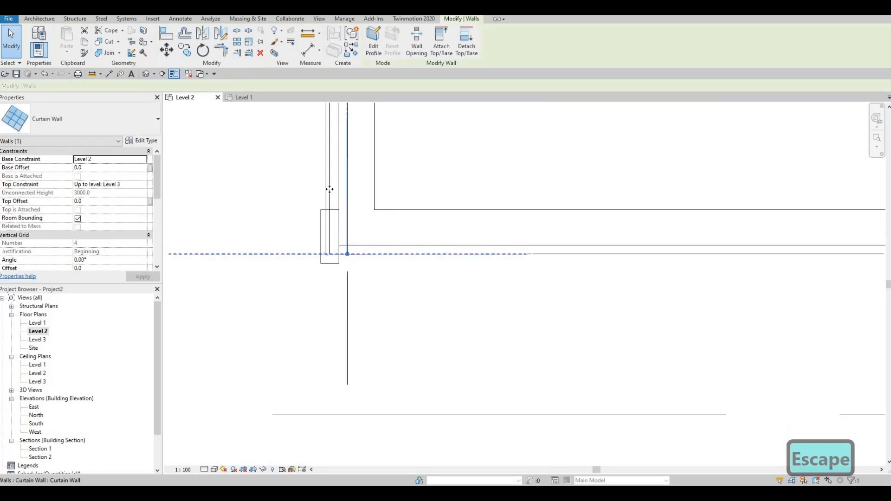
key(Left)
key(Left)
key(Left)
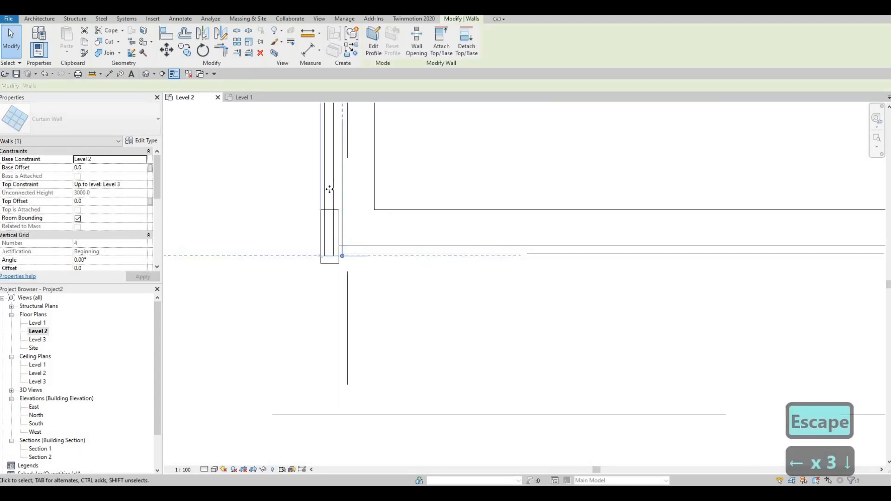
key(Left)
key(Left)
key(Left)
key(Left)
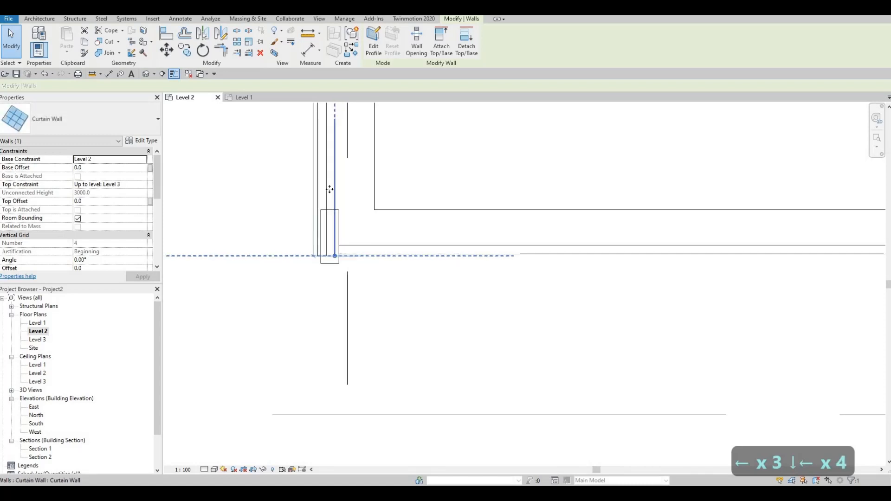
key(Right)
key(Right)
key(Right)
key(ctrl+z)
key(ctrl+z)
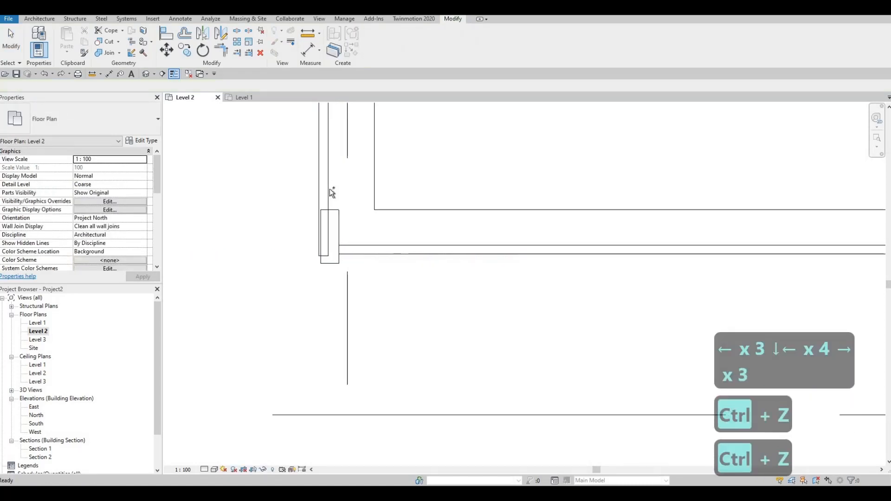
key(ctrl+z)
key(ctrl+z)
key(ctrl+z)
key(ctrl+z)
key(ctrl+z)
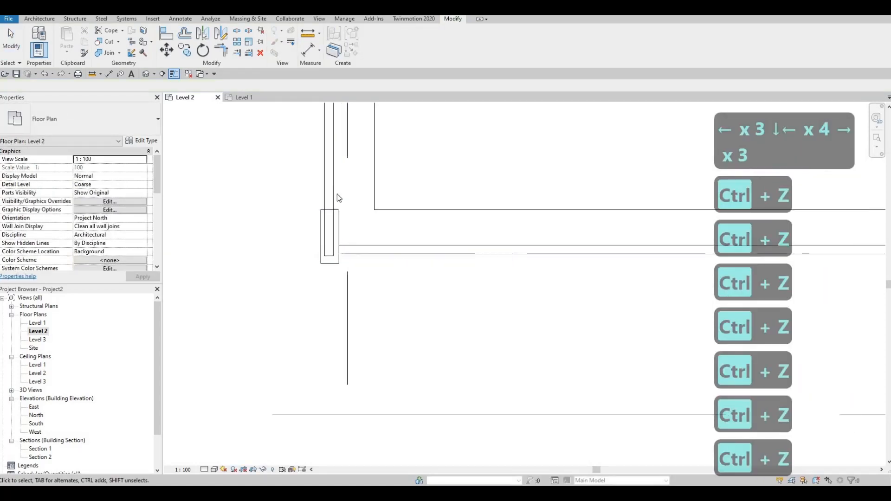
key(ctrl+z)
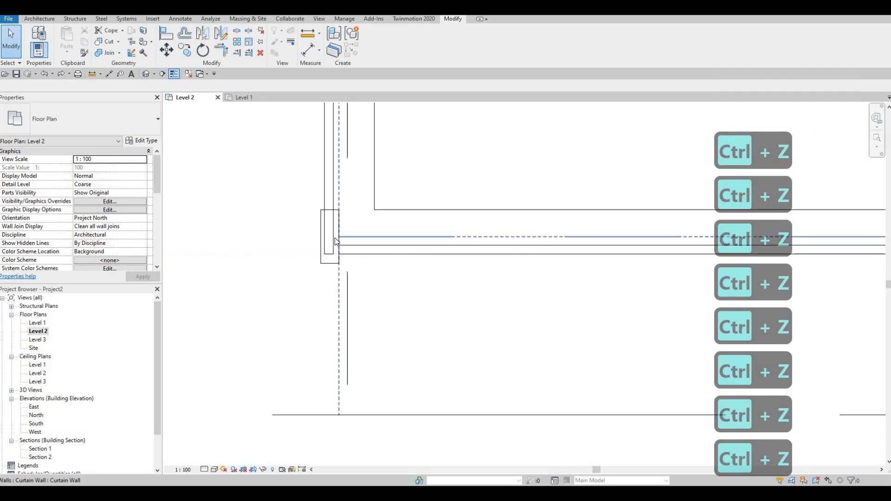
Step: Extend the end of the curtain wall near grid C past the grid 1 curtain wall to the host wall's outer face
click(335, 238)
drag(337, 236, 325, 236)
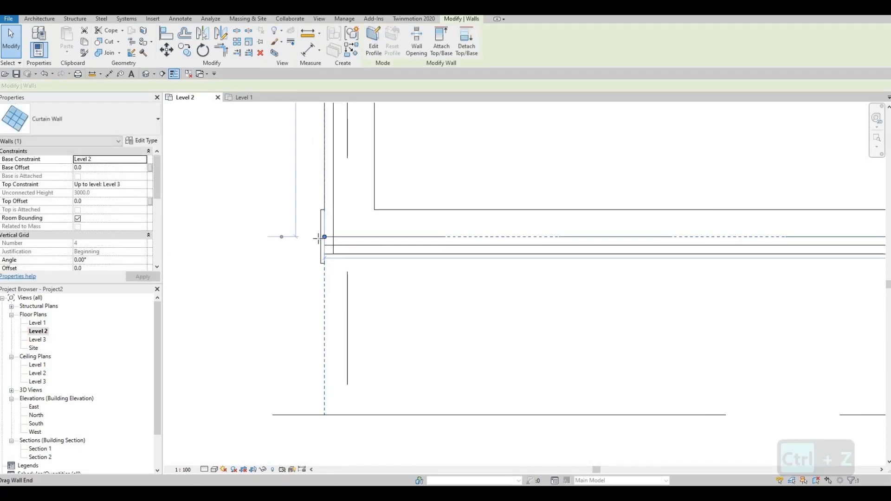
key(Escape)
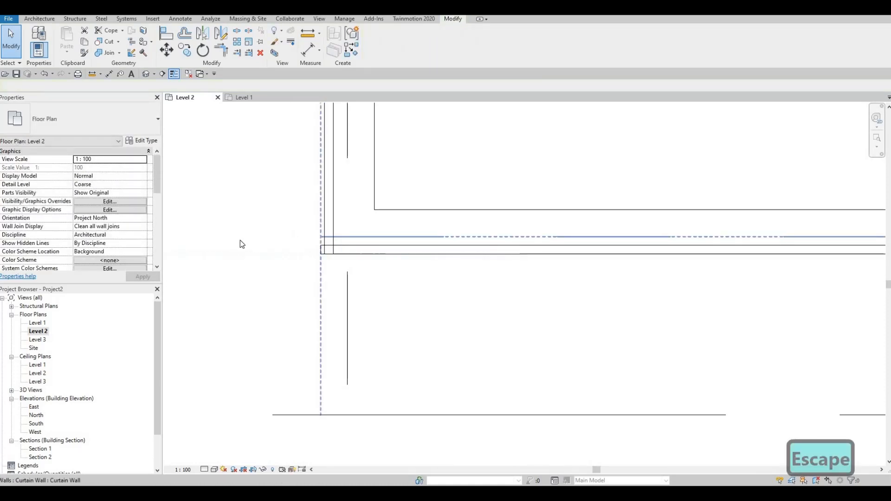
Step: Set the grid 1 curtain wall's end back to the inner face of the adjoining curtain wall near grid C
drag(332, 226, 341, 254)
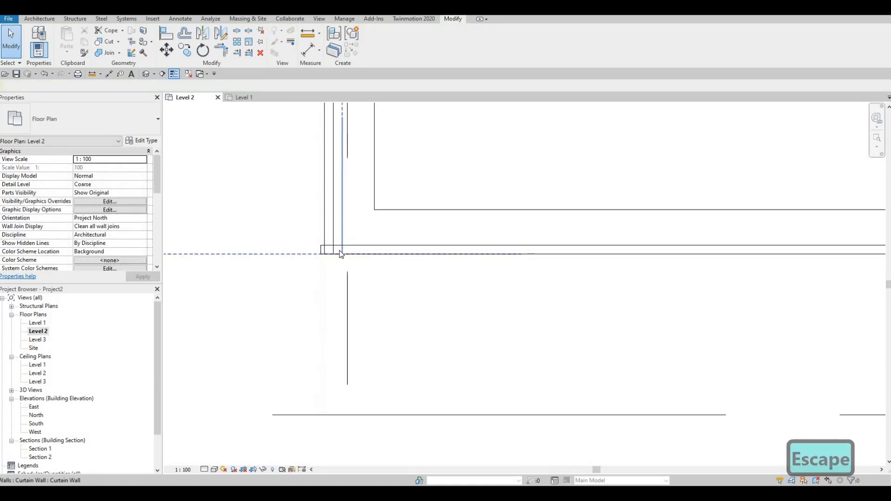
click(341, 254)
click(341, 246)
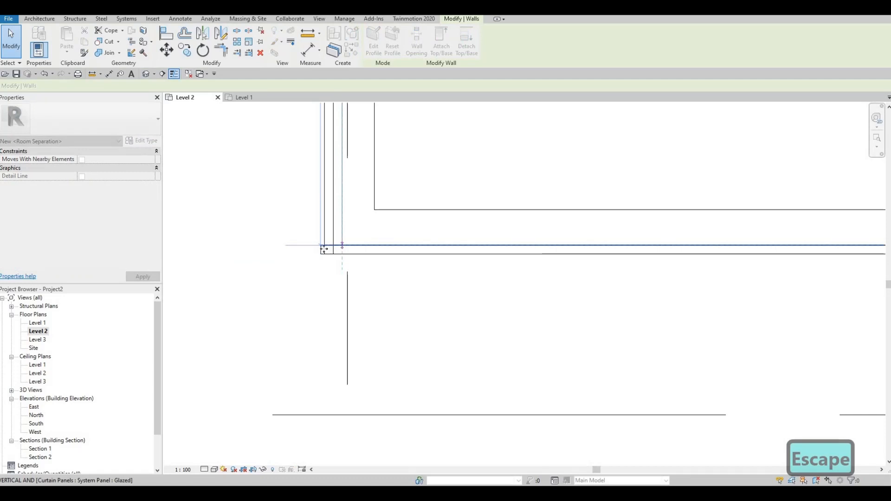
key(Escape)
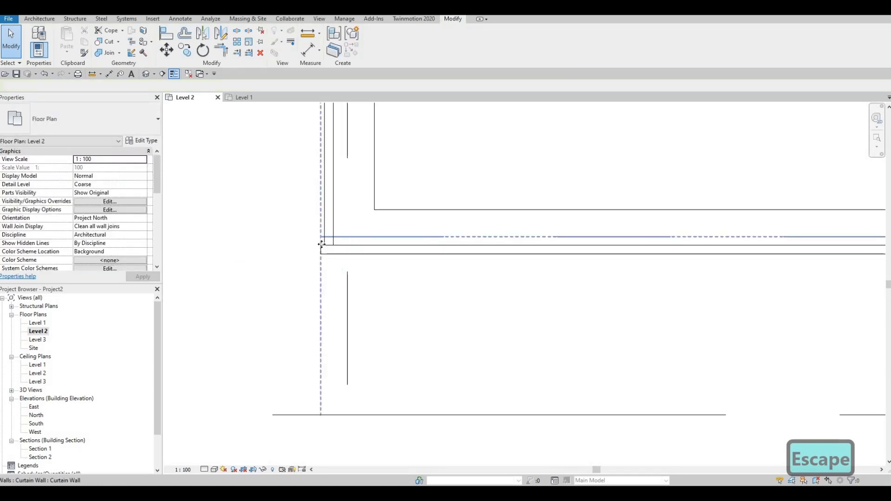
Step: Try to shorten the curtain wall near grid C to the grid 1 curtain wall's outer face, and undo it
click(321, 243)
click(323, 240)
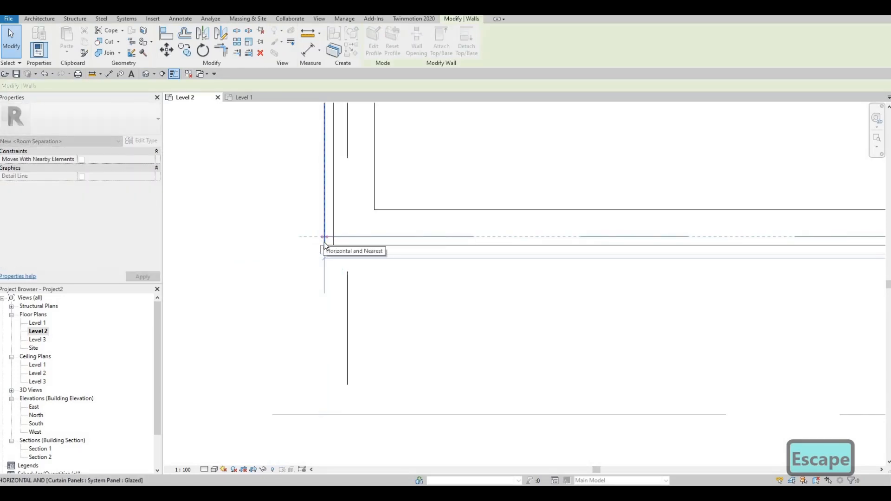
click(324, 245)
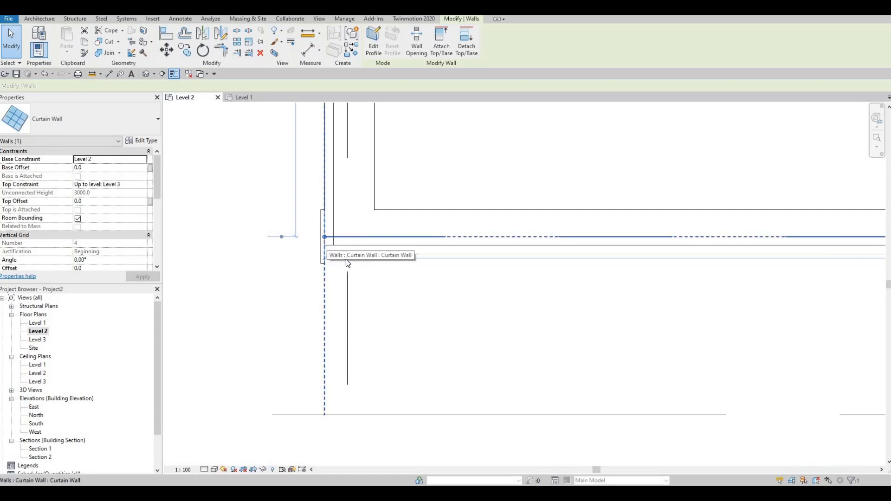
key(ctrl+z)
key(Escape)
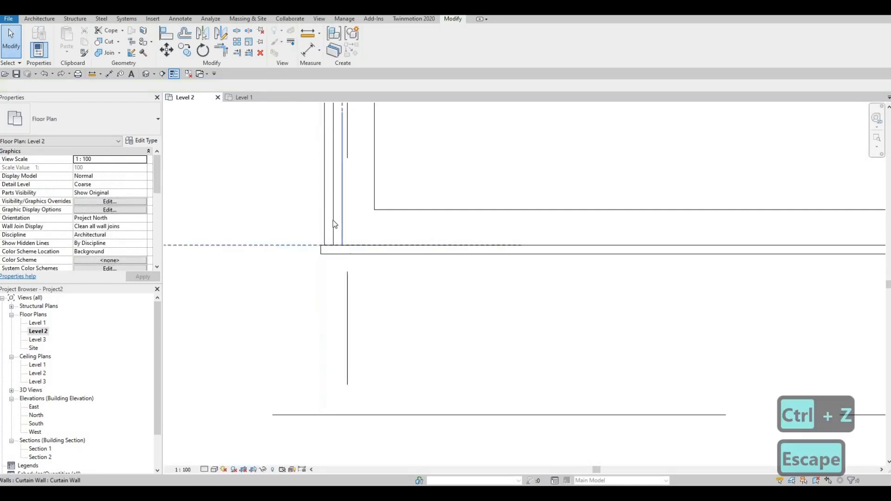
Step: Nudge the grid 1 curtain wall two increments outward, flush with the host wall's outer face
click(333, 221)
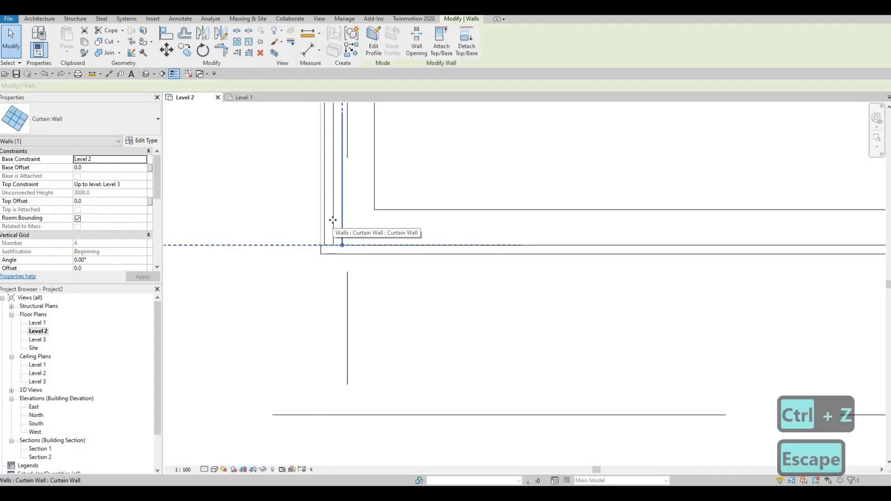
key(Left)
key(Left)
key(Escape)
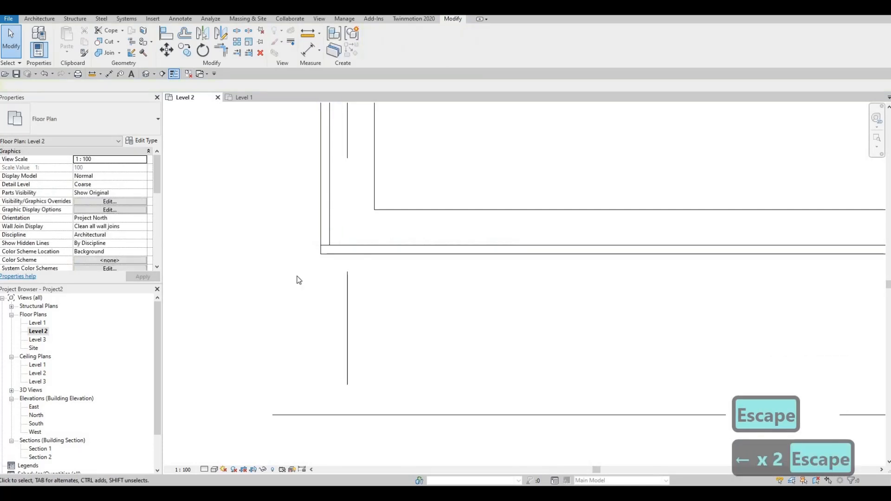
Step: Examine how both ends of the grid 1 curtain wall line up with the host wall and the adjoining curtain wall
scroll(298, 280, up, 2)
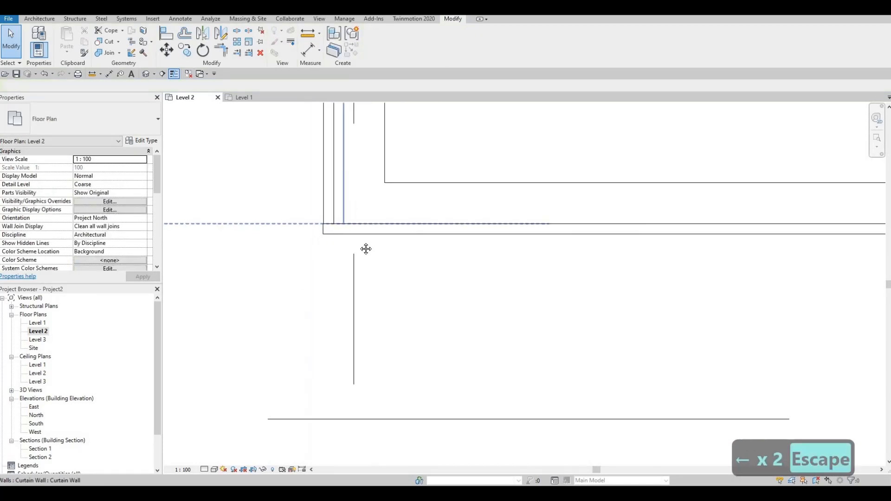
scroll(366, 248, down, 6)
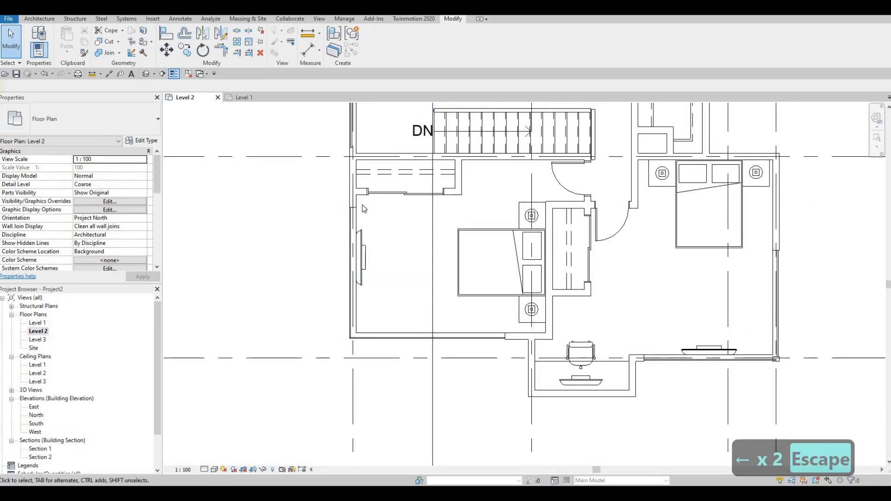
scroll(364, 209, up, 5)
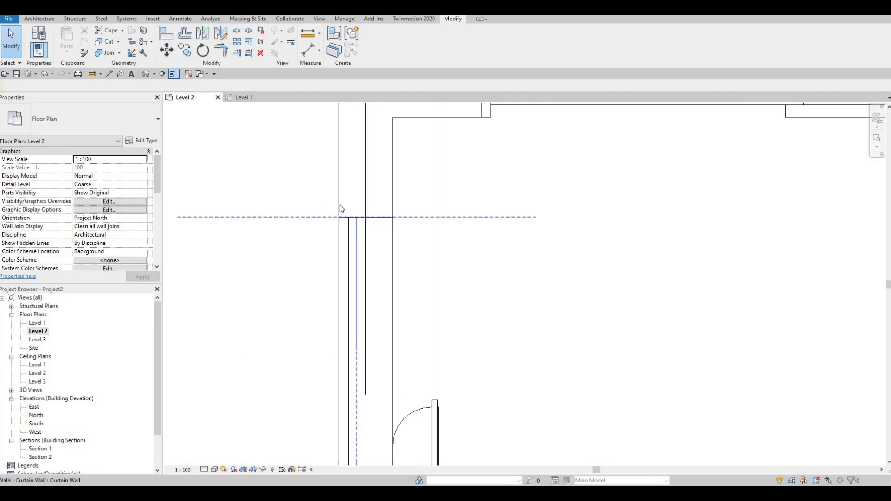
scroll(339, 204, up, 3)
scroll(343, 218, down, 4)
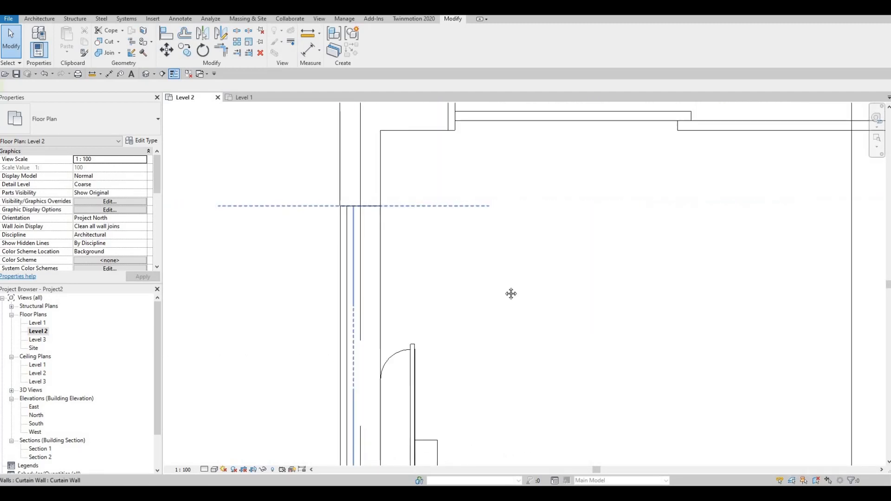
middle_drag(510, 294, 487, 213)
scroll(629, 276, up, 2)
middle_drag(628, 263, 796, 219)
scroll(633, 244, down, 1)
middle_drag(189, 239, 319, 224)
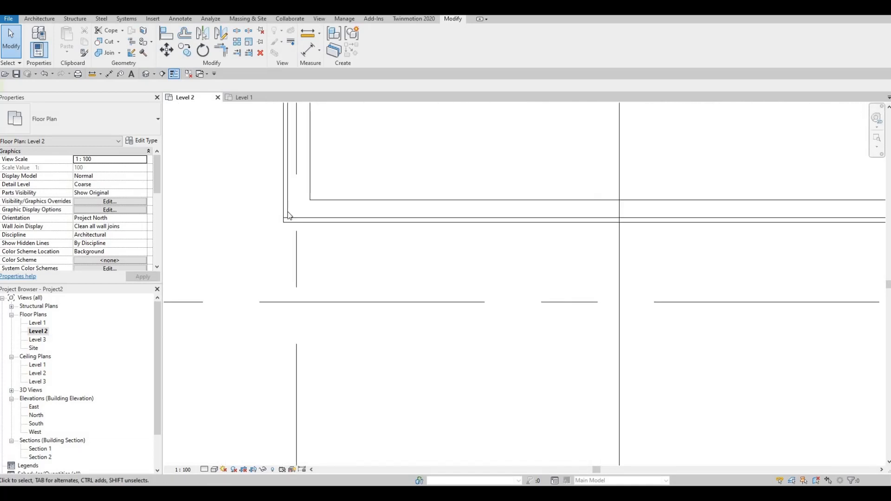
Step: Nudge both curtain walls at the grid 1 corner six increments outward, bringing the one near grid C flush with its host wall's outer face
click(291, 196)
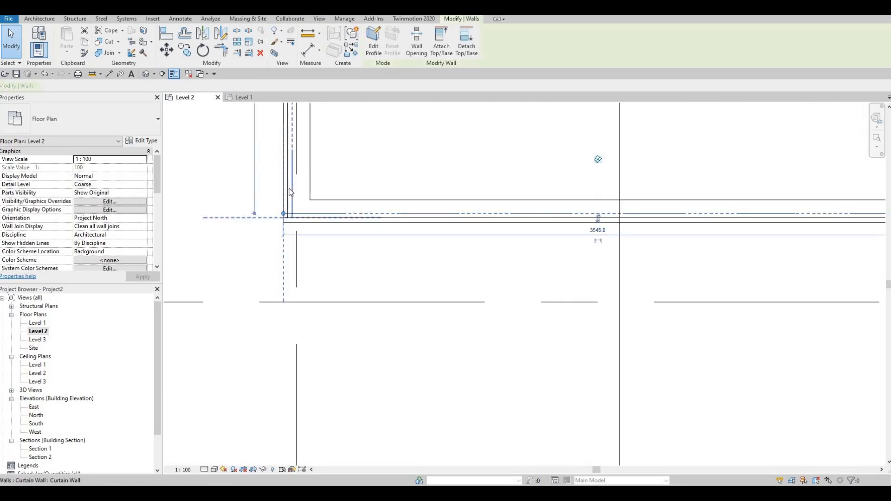
key(Escape)
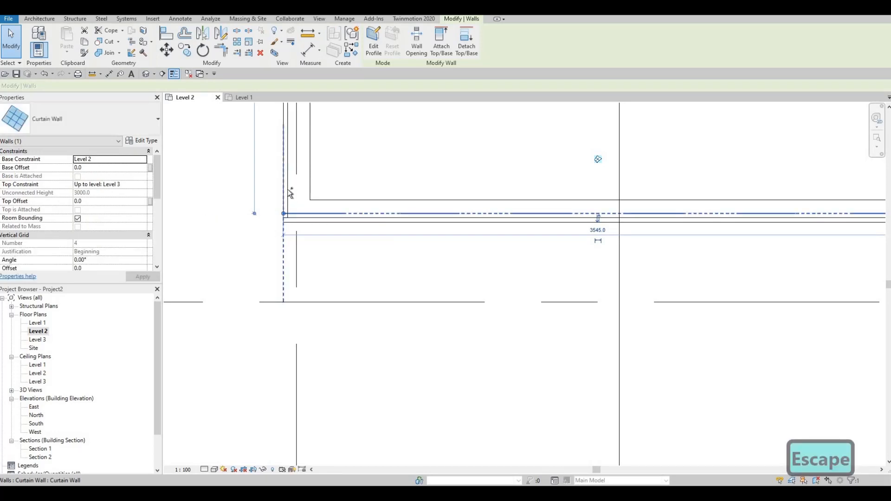
scroll(615, 248, up, 1)
middle_drag(876, 220, 639, 204)
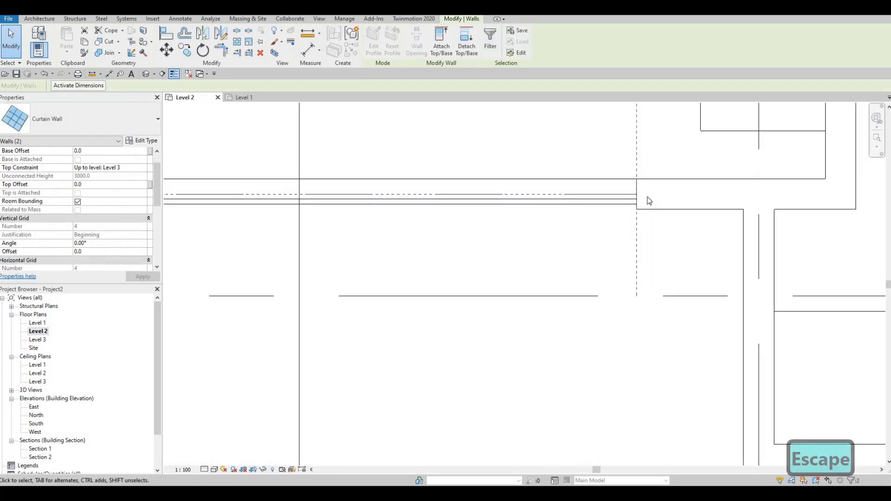
scroll(647, 197, up, 3)
key(Down)
key(Down)
key(Down)
key(Down)
key(Down)
key(Down)
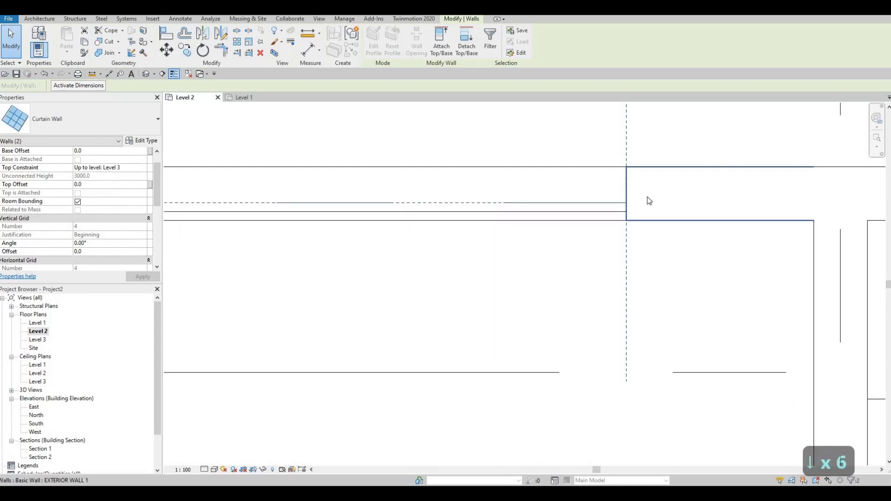
scroll(594, 278, down, 3)
middle_drag(610, 279, 799, 278)
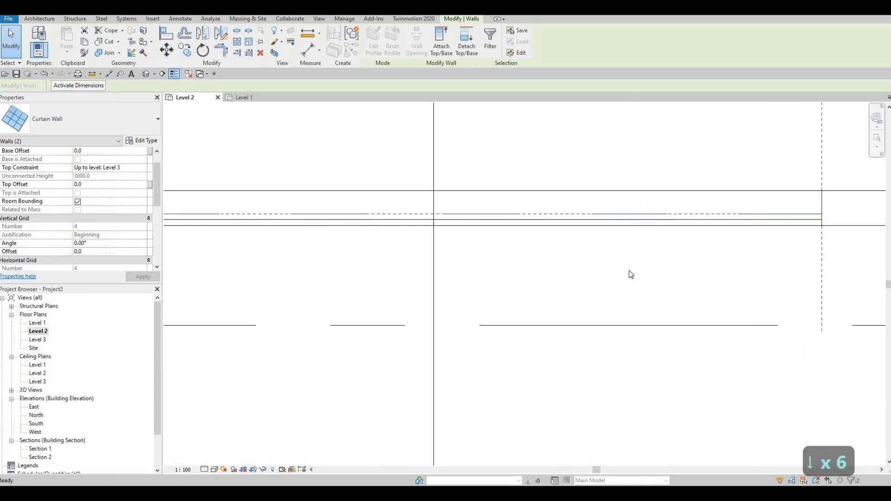
scroll(806, 275, down, 7)
scroll(627, 269, up, 2)
key(Escape)
key(Escape)
scroll(462, 234, up, 3)
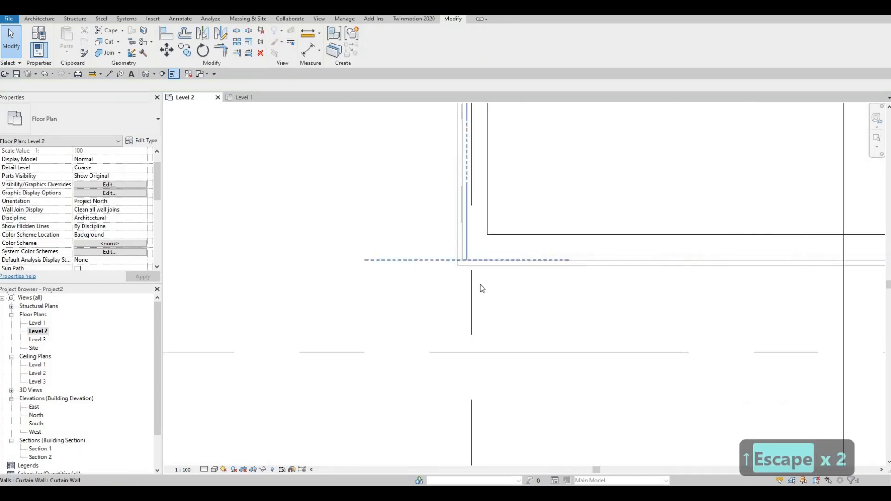
Step: In the bedroom beside grid 4, extend the end of the curtain wall behind the TV past grid 4 to the host wall's outer face
middle_drag(814, 328, 584, 297)
scroll(583, 298, down, 4)
scroll(784, 326, down, 2)
middle_drag(784, 326, 379, 249)
middle_drag(718, 259, 615, 263)
scroll(714, 260, up, 5)
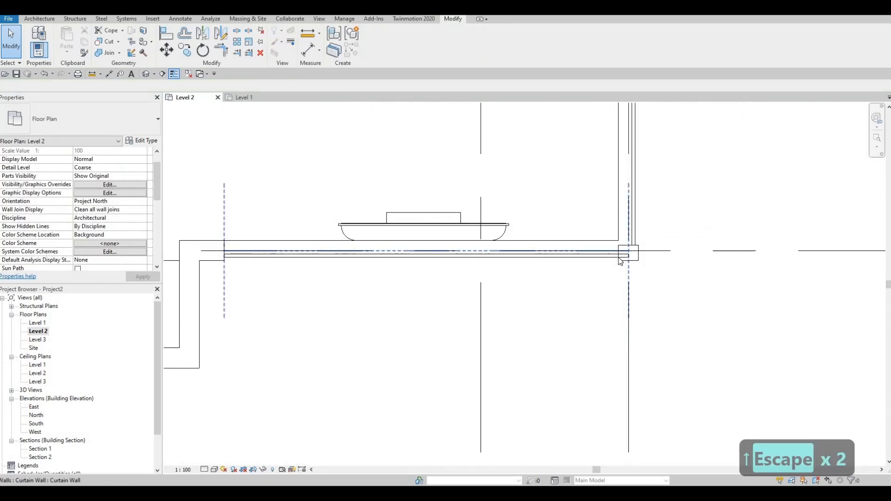
click(622, 254)
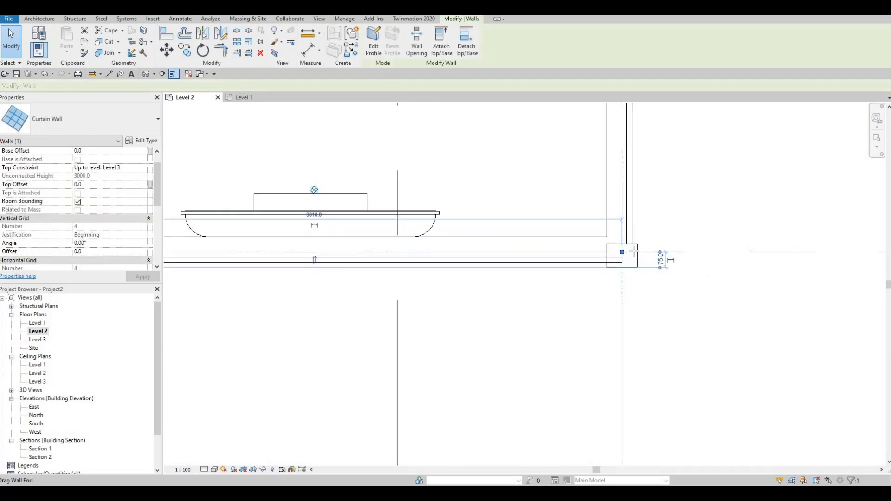
drag(633, 251, 637, 251)
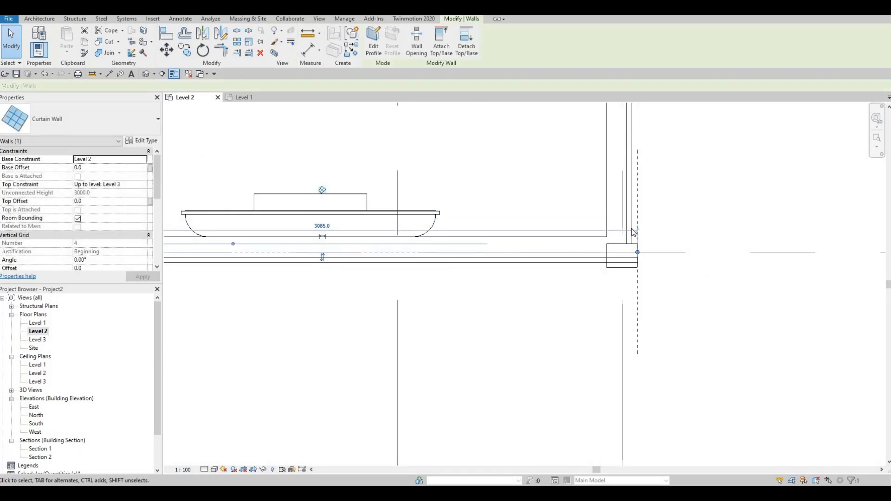
Step: Extend the grid 4 curtain wall's end to the inner face of the adjoining curtain wall behind the TV
scroll(634, 232, up, 2)
click(617, 245)
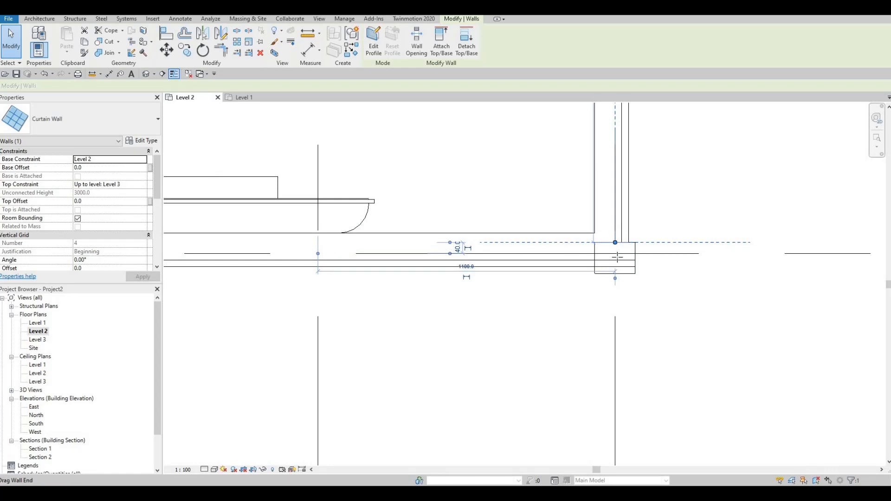
drag(617, 257, 615, 259)
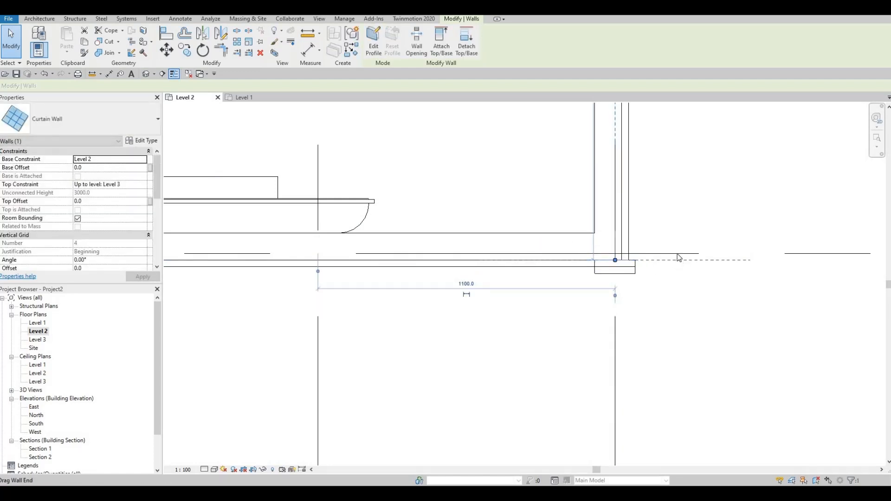
Step: Nudge the curtain wall behind the TV five increments outward, flush with the host wall's outer face
middle_drag(668, 263, 707, 248)
scroll(707, 248, down, 3)
scroll(435, 258, down, 1)
middle_drag(435, 258, 563, 250)
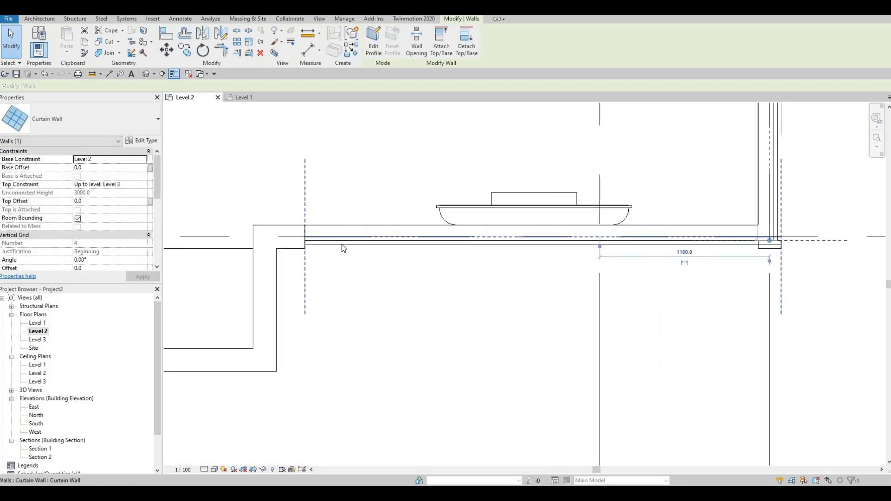
scroll(310, 256, up, 3)
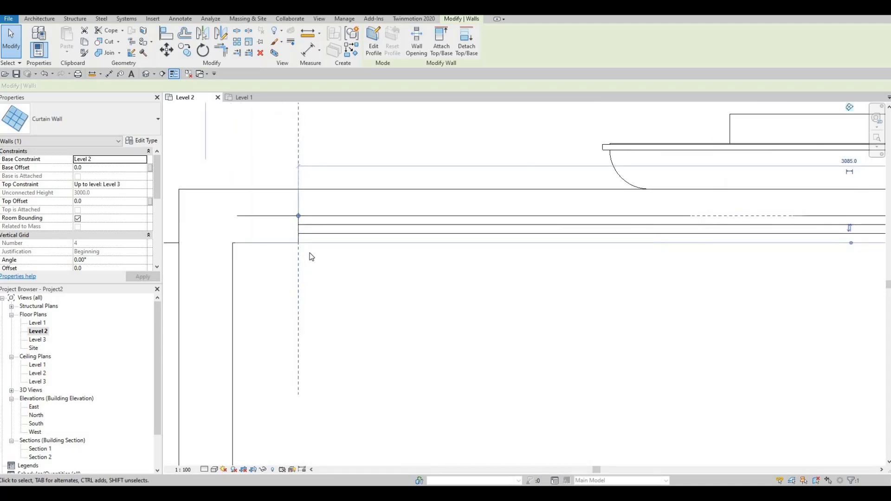
key(Down)
key(Down)
key(Down)
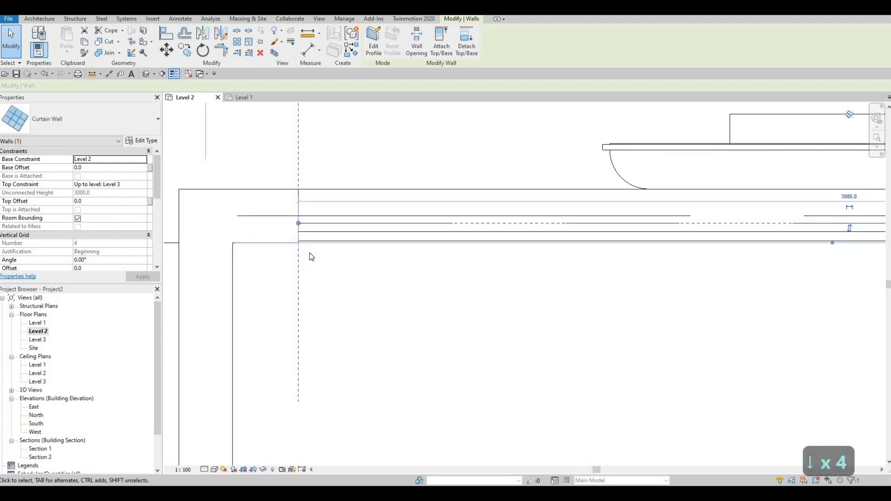
key(Down)
key(Escape)
key(Escape)
scroll(238, 283, down, 2)
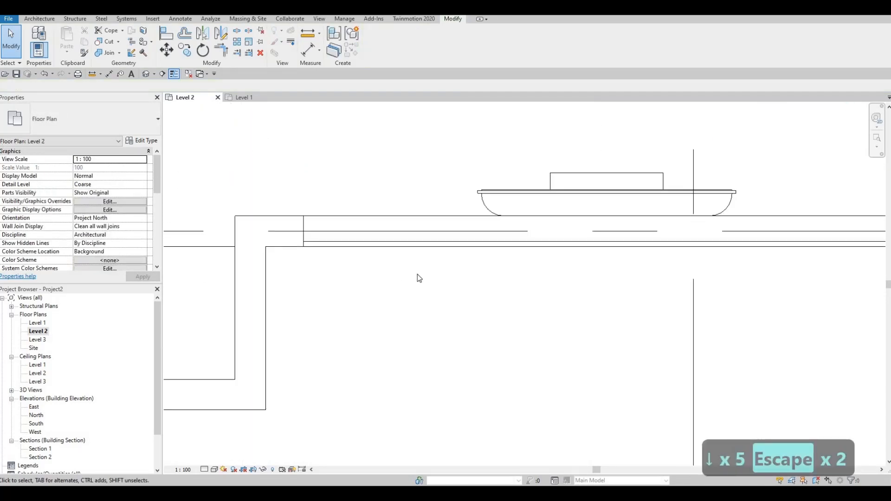
Step: Extend the end of the curtain wall behind the TV slightly beyond the host wall's outer face at the grid 4 corner
scroll(417, 274, down, 3)
middle_drag(705, 266, 400, 256)
scroll(392, 264, up, 3)
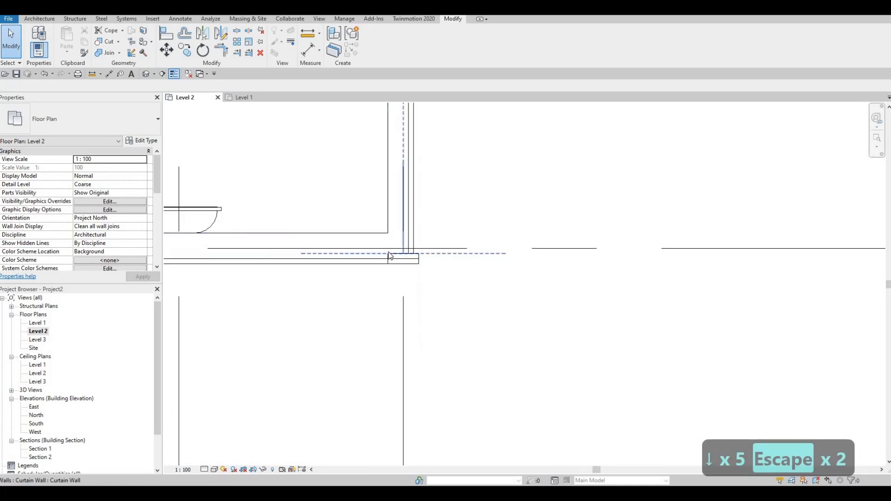
click(419, 253)
drag(419, 254, 422, 253)
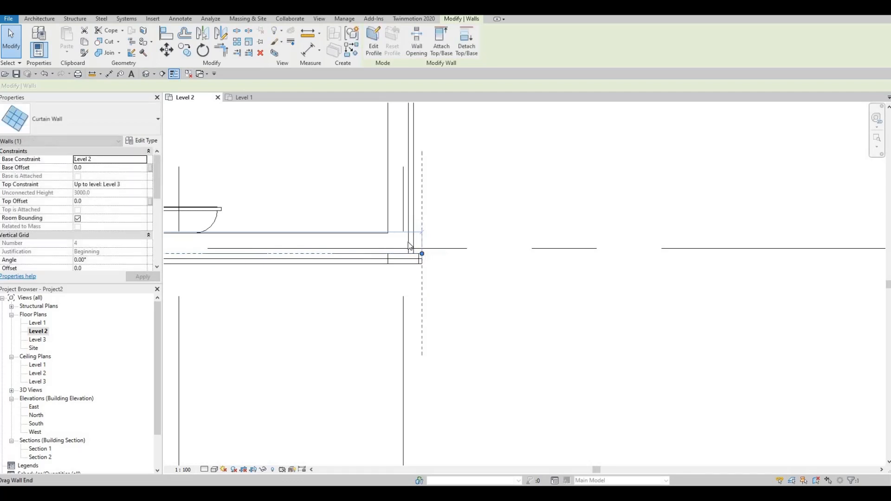
key(Escape)
Step: Extend the grid 4 curtain wall's end to the outer face of the adjoining curtain wall behind the TV
scroll(407, 240, up, 2)
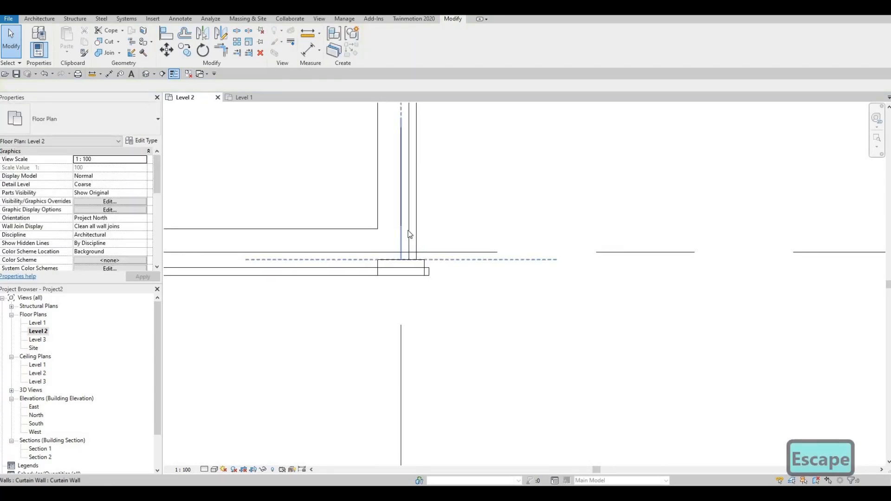
click(403, 263)
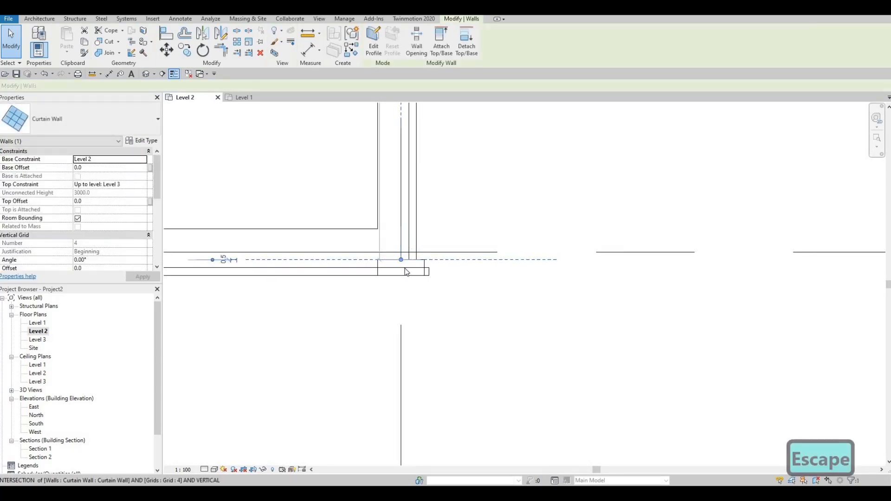
drag(404, 268, 406, 272)
scroll(418, 273, up, 2)
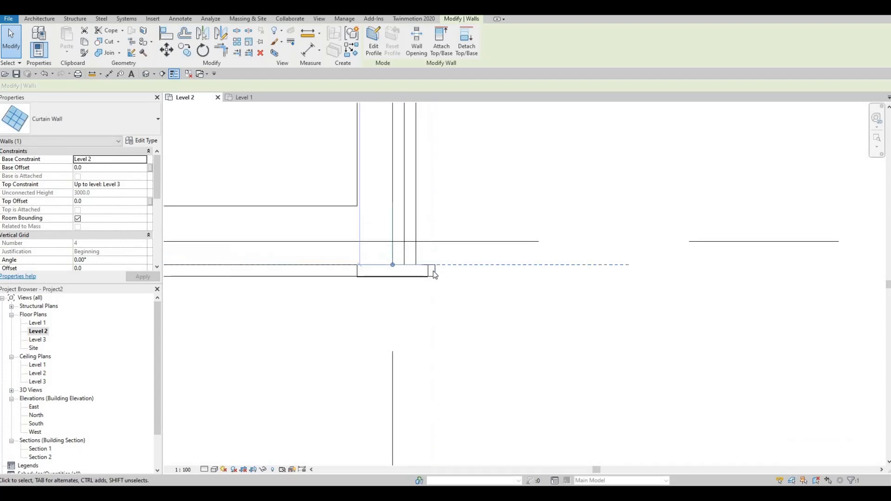
drag(393, 268, 392, 277)
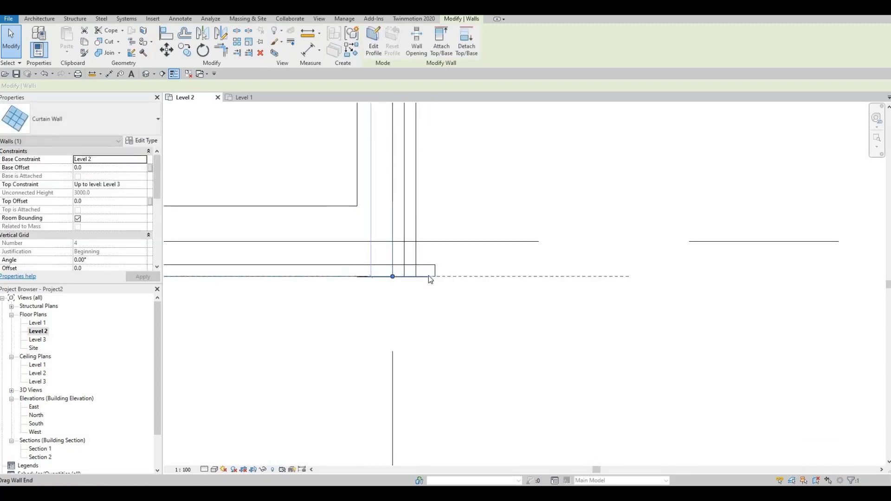
key(Escape)
Step: Nudge the grid 4 curtain wall outward toward the host wall's outer face
click(454, 257)
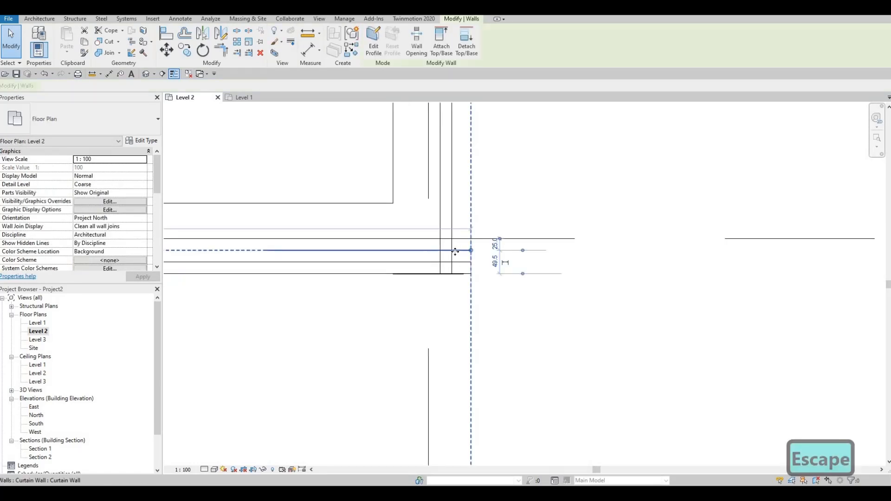
scroll(417, 315, down, 4)
middle_drag(424, 118, 399, 300)
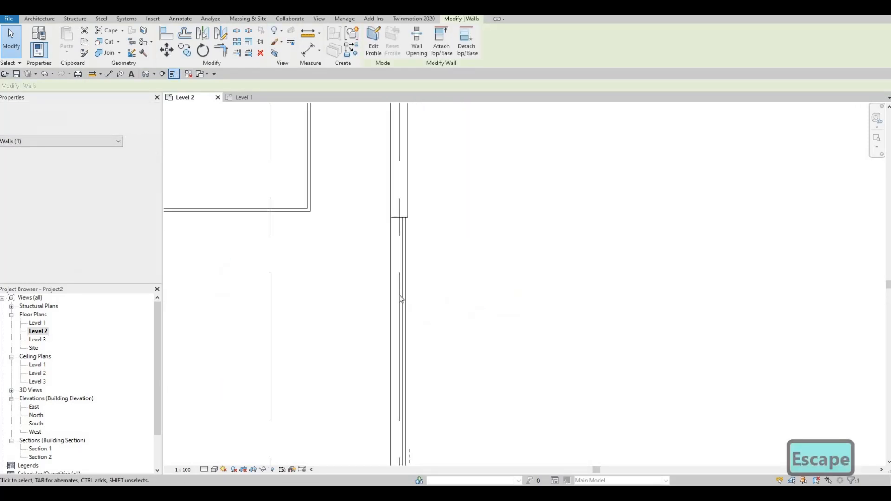
scroll(401, 297, down, 1)
scroll(405, 291, up, 2)
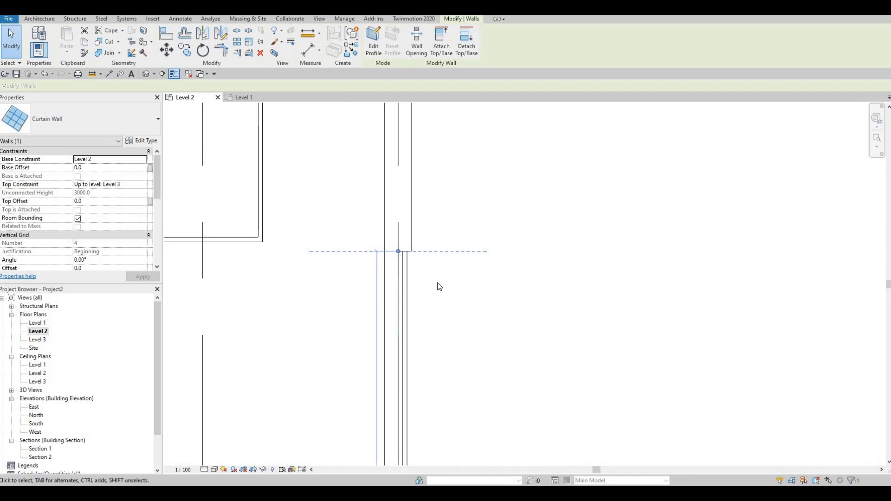
scroll(437, 283, up, 2)
key(Right)
key(Right)
key(Right)
key(Right)
key(Right)
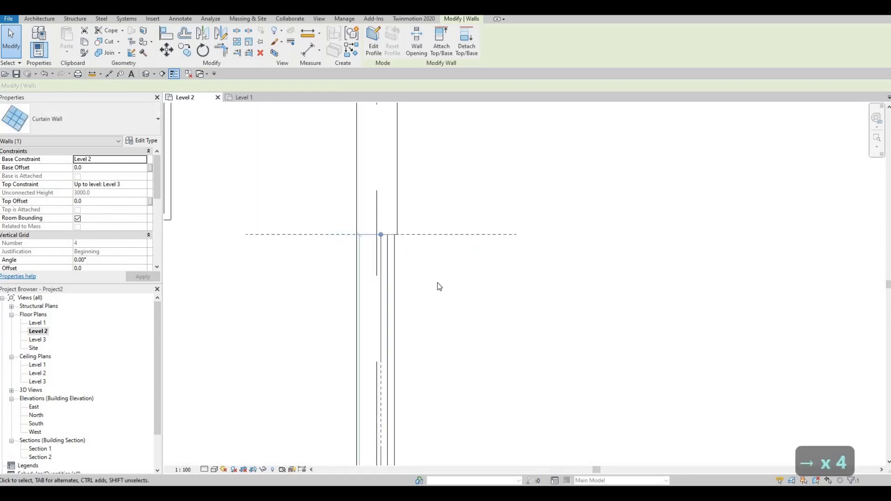
Step: On the Level 2 floor plan, shorten the horizontal curtain wall at the building's outer corner to end at the vertical wall's inner face
key(Escape)
key(Escape)
scroll(578, 254, down, 3)
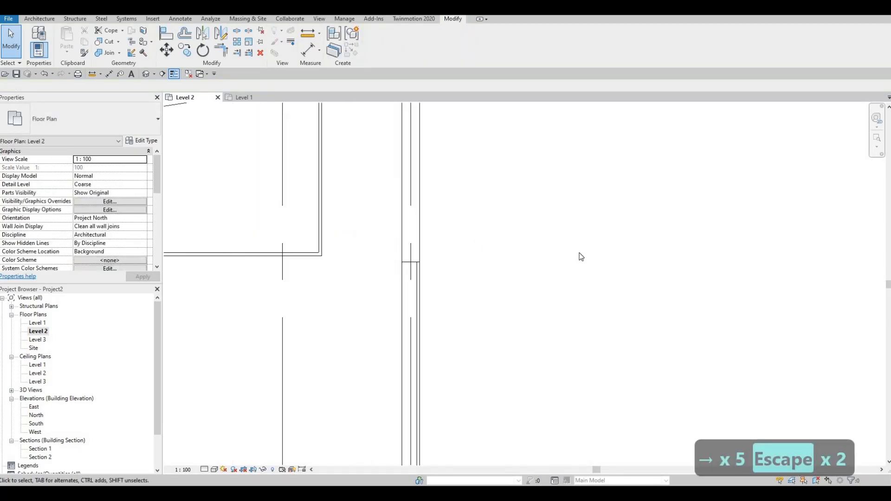
scroll(490, 330, up, 3)
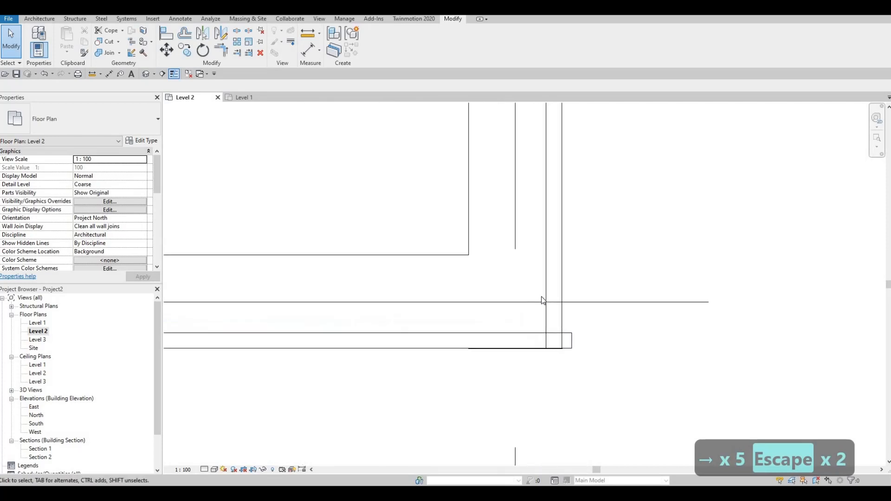
key(Escape)
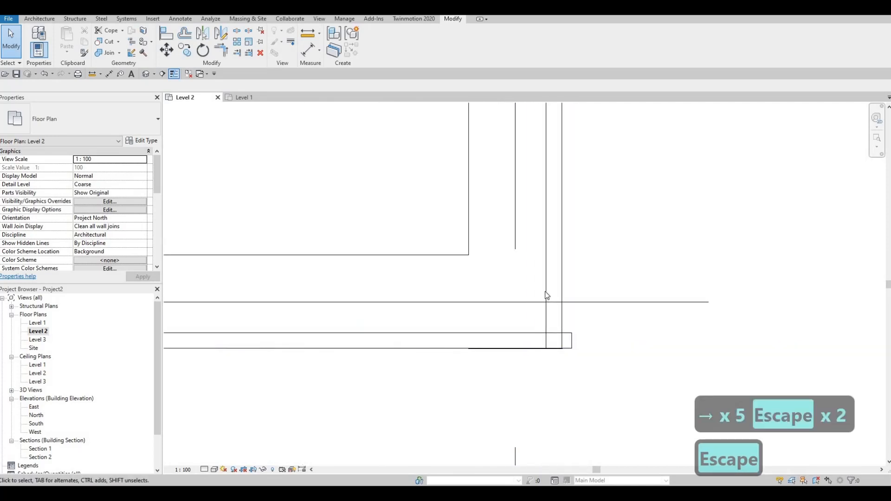
click(536, 349)
scroll(537, 349, up, 2)
key(Escape)
click(574, 305)
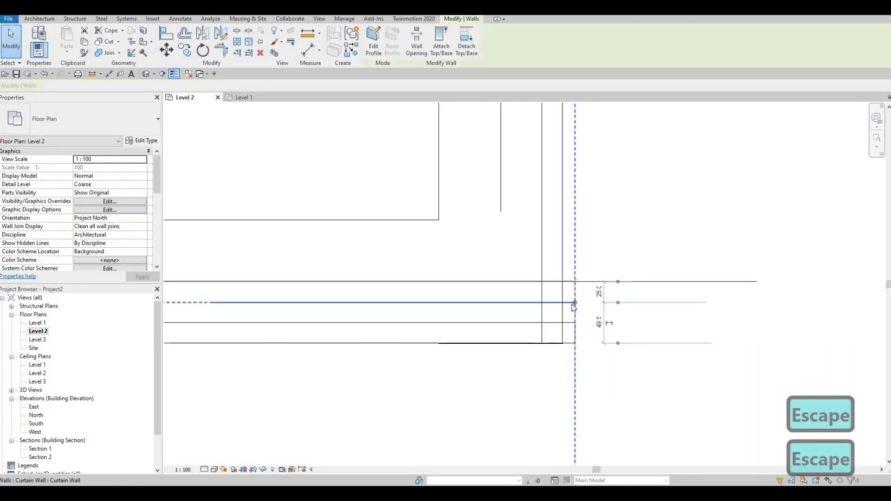
drag(553, 304, 542, 303)
key(Escape)
middle_drag(517, 311, 572, 272)
scroll(572, 271, down, 2)
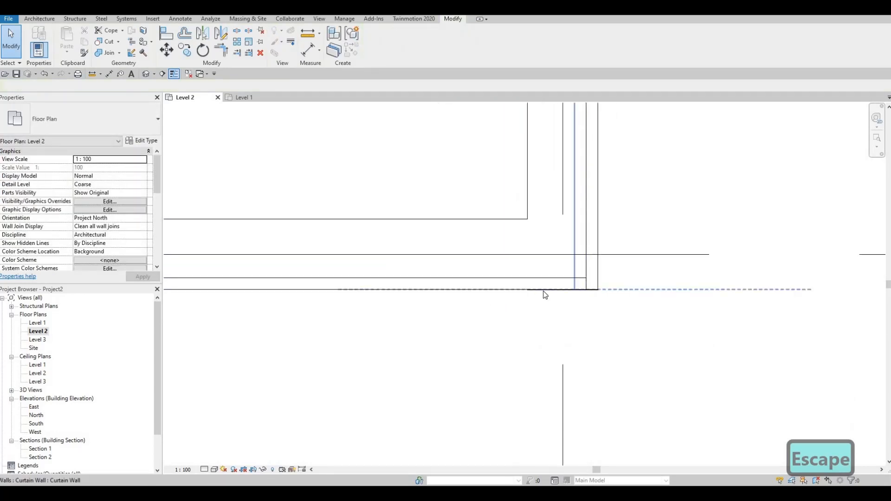
Step: Examine the bedroom corner walls above the ground-floor double doors in the 3D view
scroll(533, 291, down, 4)
scroll(539, 290, up, 4)
scroll(512, 310, down, 1)
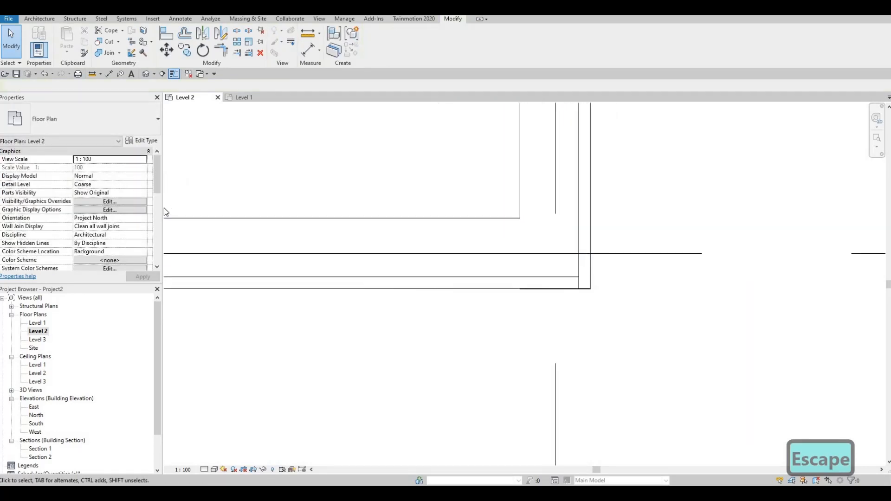
click(146, 73)
scroll(442, 281, up, 6)
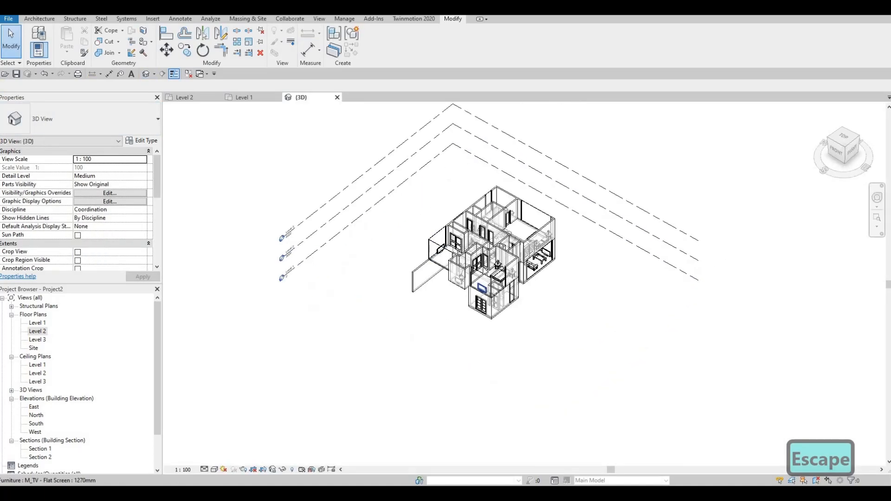
scroll(648, 258, up, 2)
scroll(604, 277, up, 3)
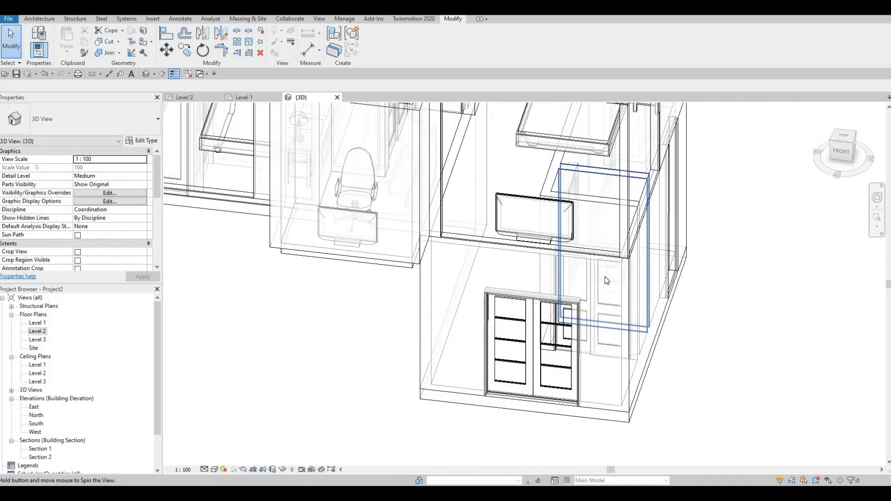
scroll(562, 221, up, 2)
scroll(562, 222, up, 3)
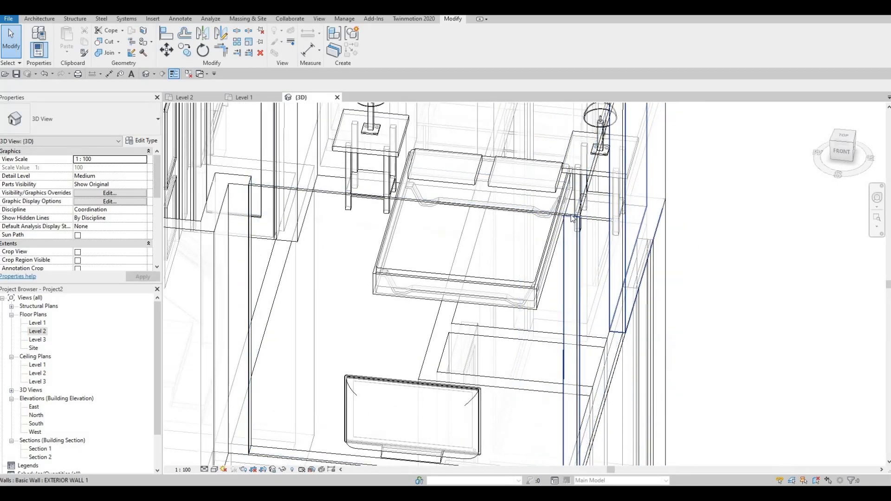
scroll(563, 213, up, 4)
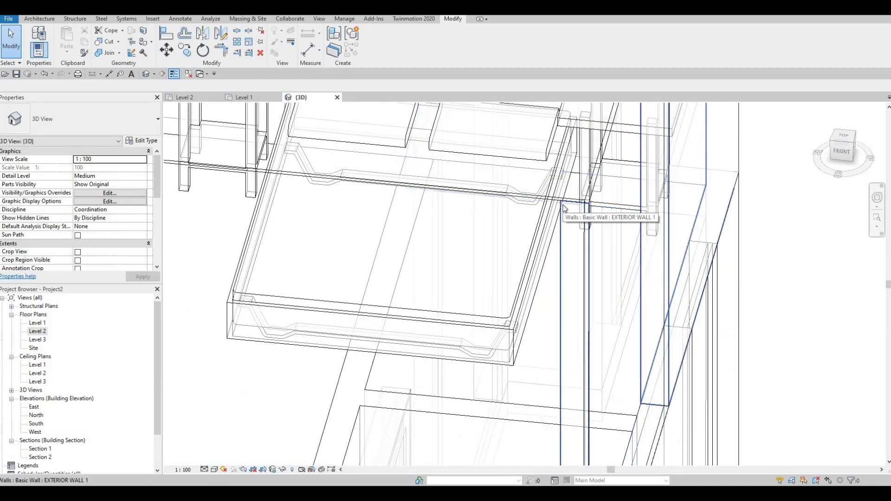
click(564, 208)
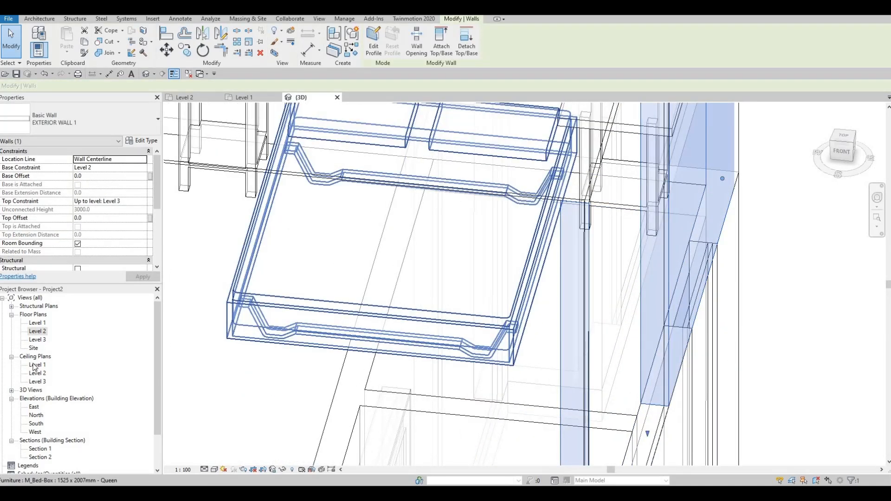
key(Escape)
Step: On the Level 2 floor plan, clean up the overlapping short wall edge where the two walls meet at the outer corner
double_click(31, 332)
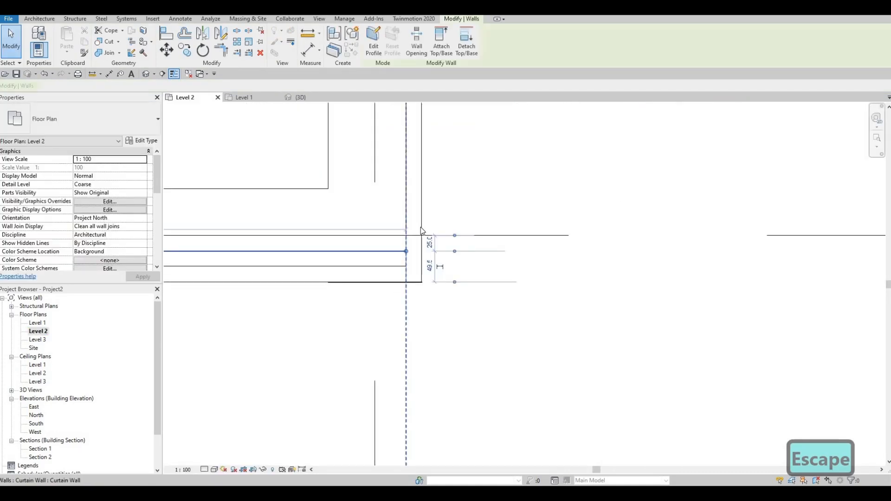
key(Escape)
click(392, 283)
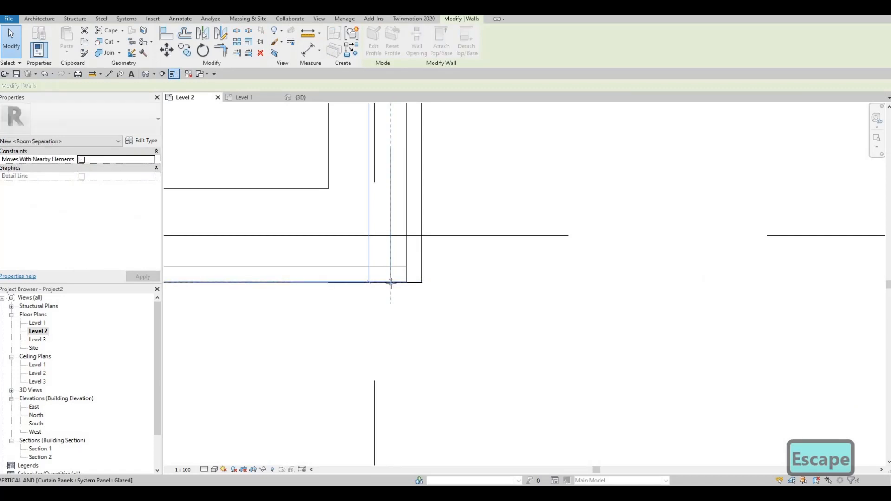
key(Escape)
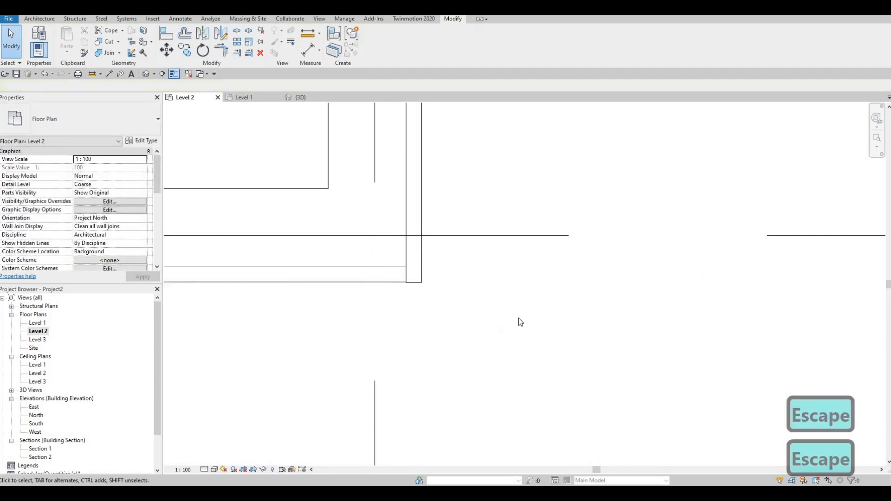
scroll(518, 318, down, 2)
scroll(514, 292, down, 3)
middle_drag(514, 292, 680, 264)
scroll(677, 264, up, 3)
scroll(684, 264, down, 4)
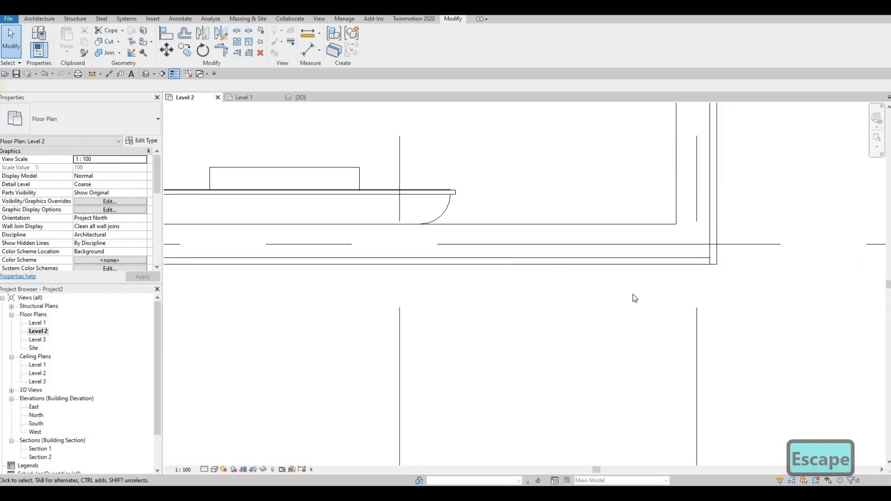
scroll(554, 325, down, 1)
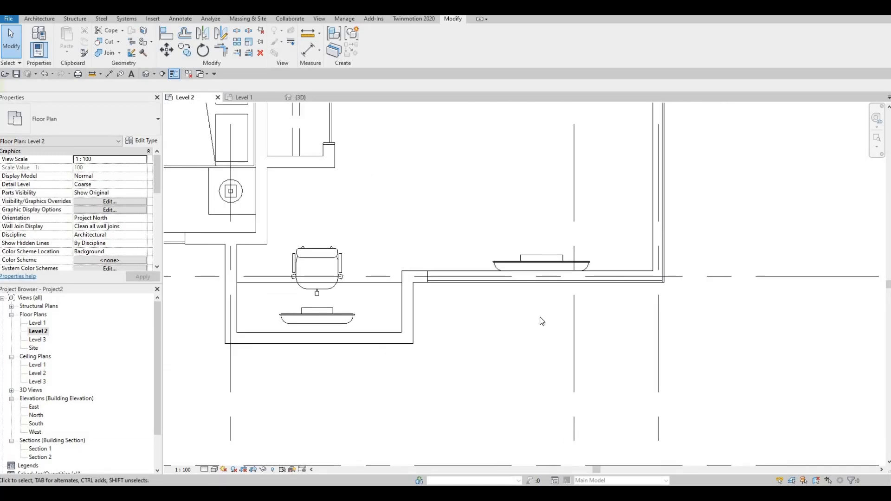
Step: Set the 3D view's model display transparency to 0 in its graphic display options
click(307, 98)
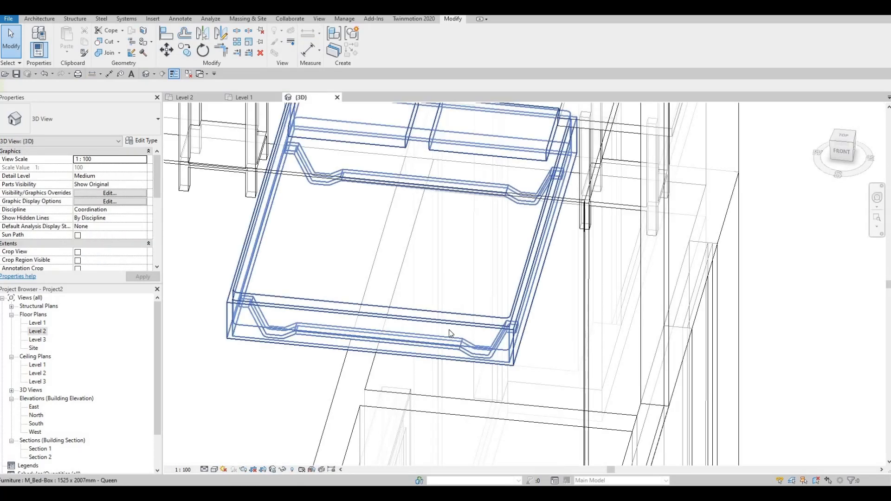
shift+middle_drag(464, 311, 570, 299)
scroll(570, 299, down, 2)
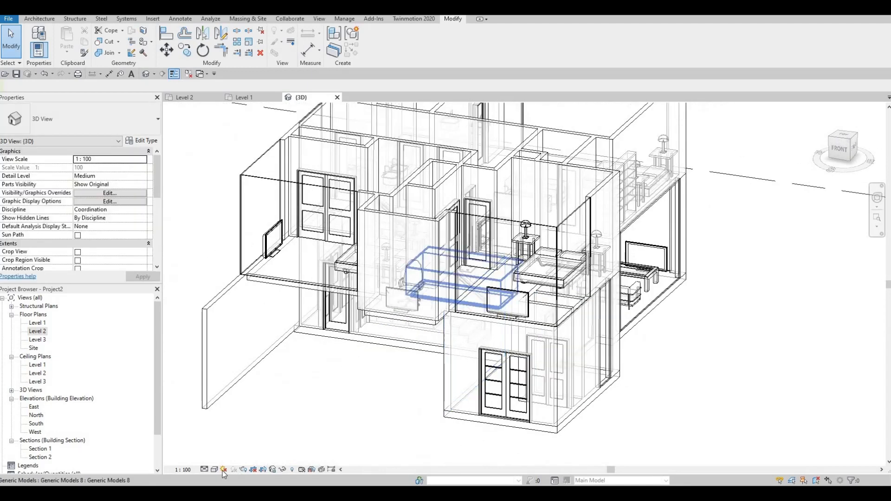
click(214, 469)
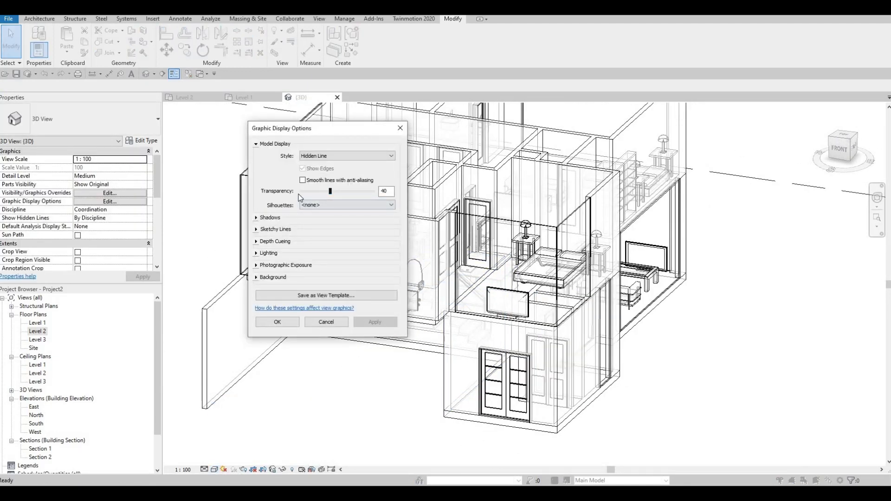
click(299, 194)
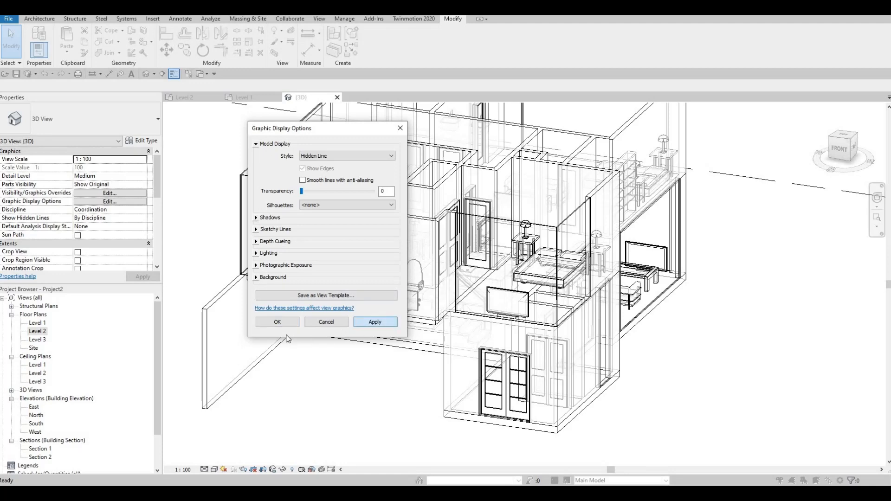
key(Return)
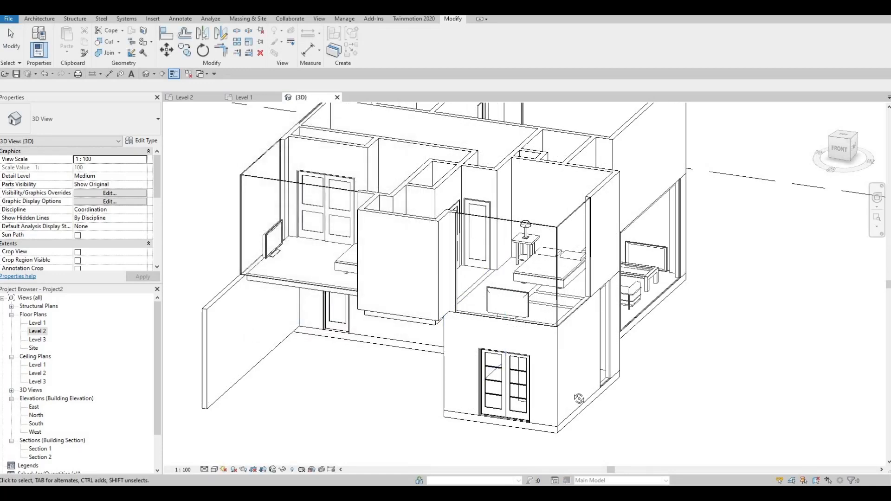
Step: Turn the narrow Level 2 curtain wall on the left facade into a window by lowering its top to about -499 mm offset and raising its base
shift+middle_drag(578, 398, 620, 380)
shift+middle_drag(469, 334, 341, 292)
scroll(355, 290, up, 1)
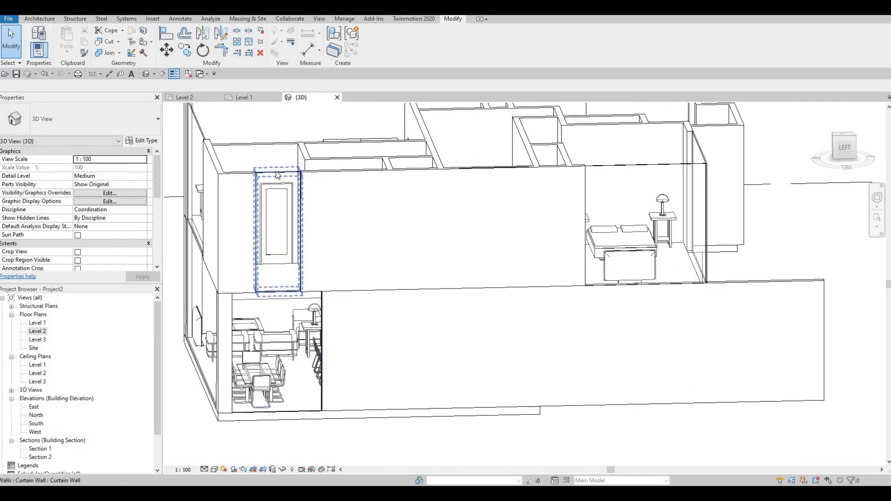
click(276, 174)
drag(277, 170, 278, 190)
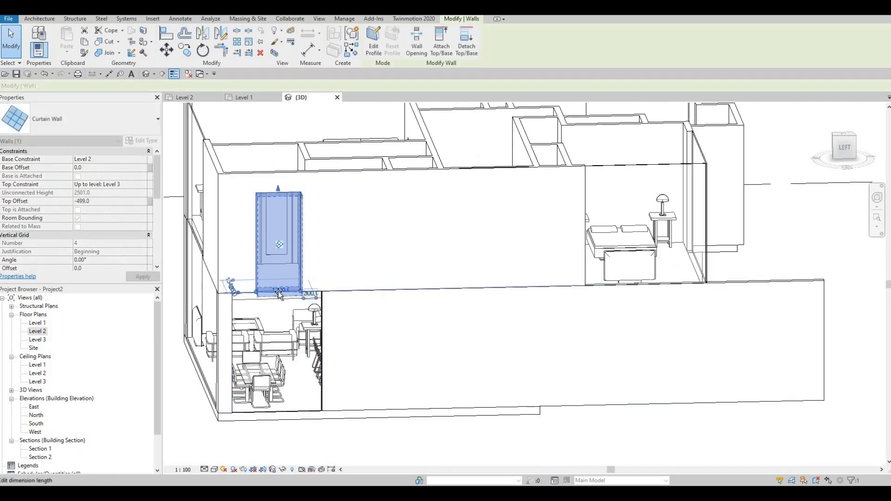
key(Escape)
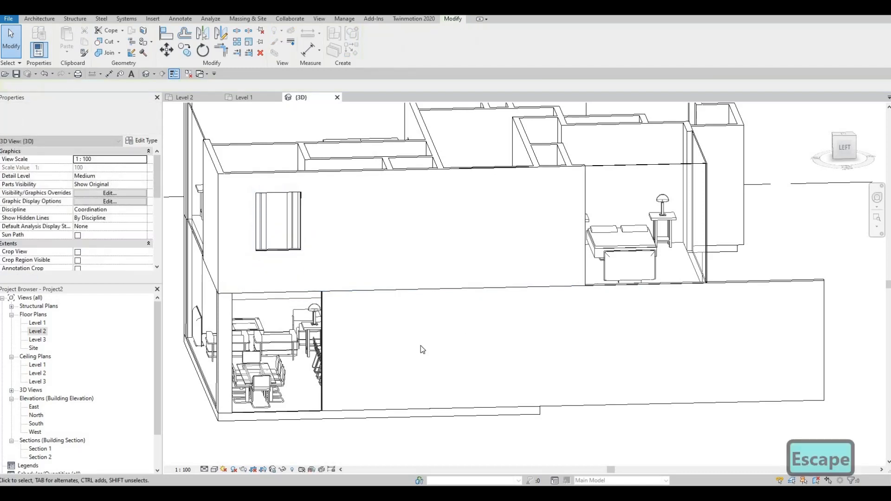
Step: Lower the top of the front curtain wall in the left bedroom to a top offset of about -340.7 mm
shift+middle_drag(420, 346, 393, 340)
scroll(424, 353, down, 3)
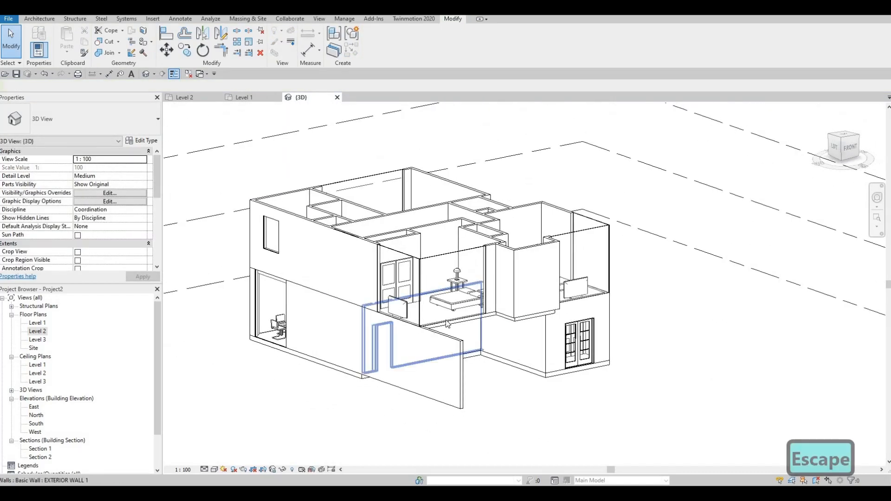
shift+middle_drag(458, 311, 408, 297)
scroll(430, 310, up, 1)
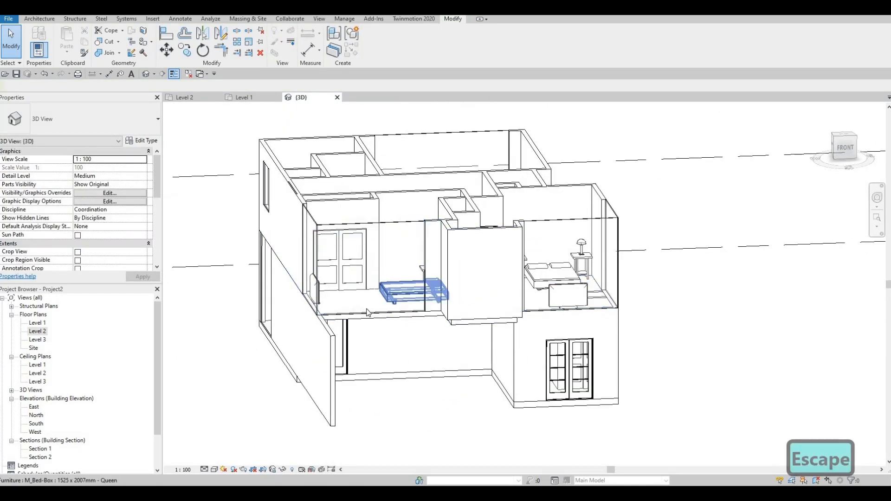
scroll(399, 301, up, 2)
scroll(333, 168, up, 1)
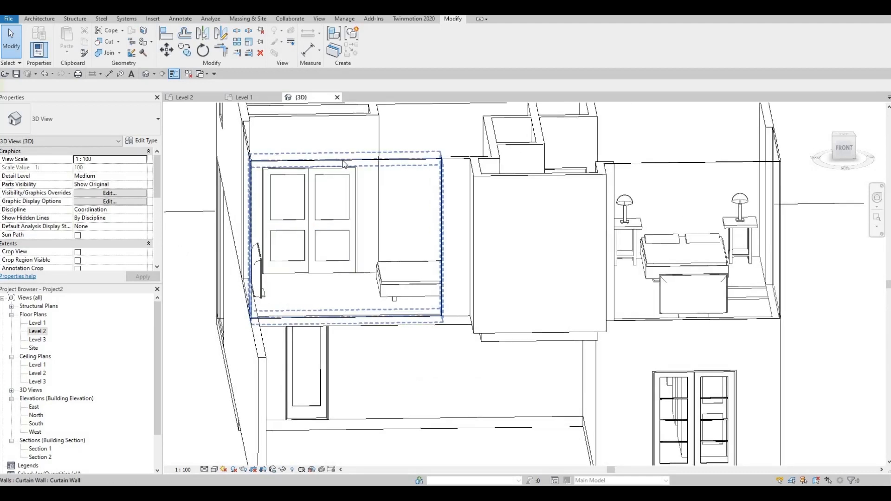
click(344, 171)
drag(344, 175, 342, 194)
Step: Align the top edge of the adjoining left-facade bedroom curtain wall with the lowered top of the front curtain wall
shift+middle_drag(311, 252, 271, 255)
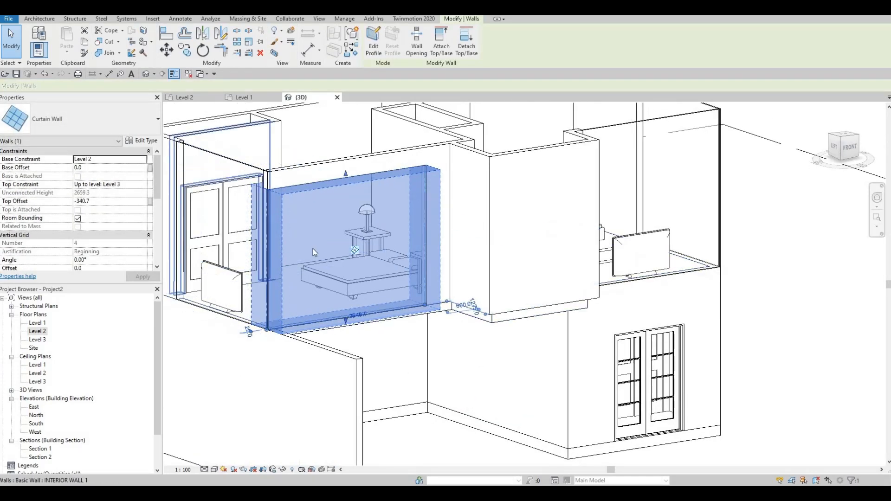
scroll(402, 229, down, 2)
shift+middle_drag(427, 244, 514, 251)
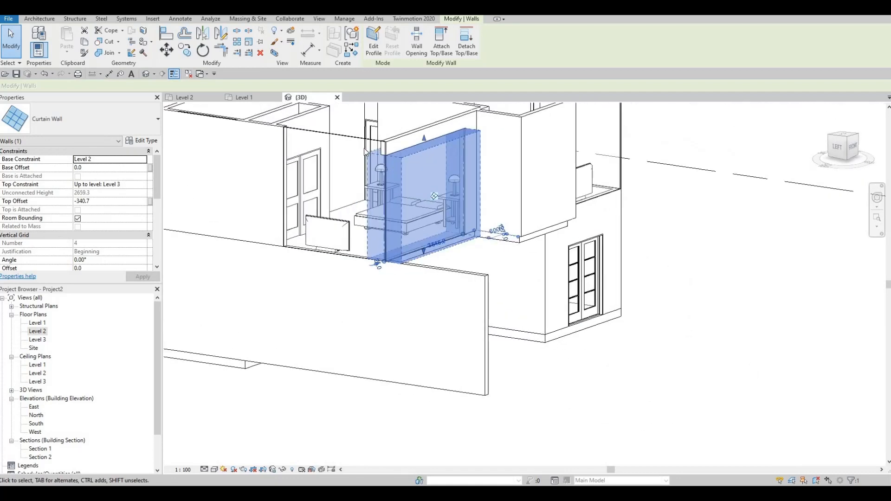
scroll(440, 218, up, 1)
key(a)
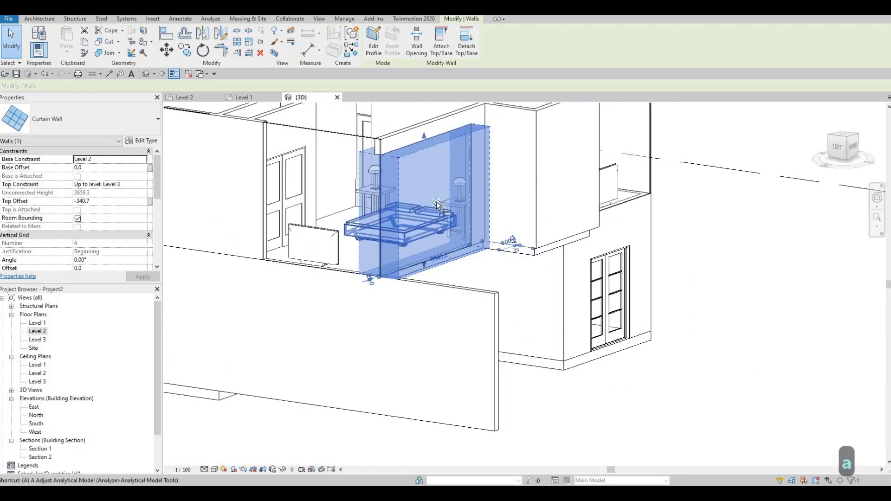
key(l)
scroll(423, 136, up, 2)
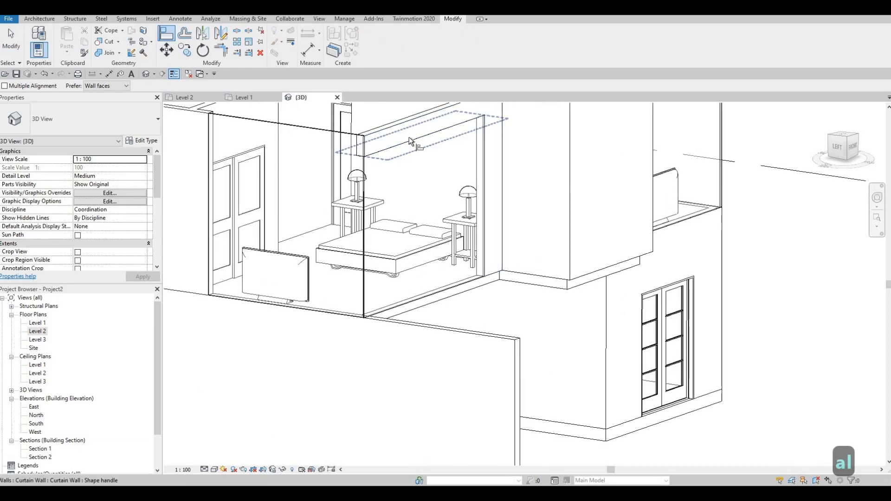
click(409, 138)
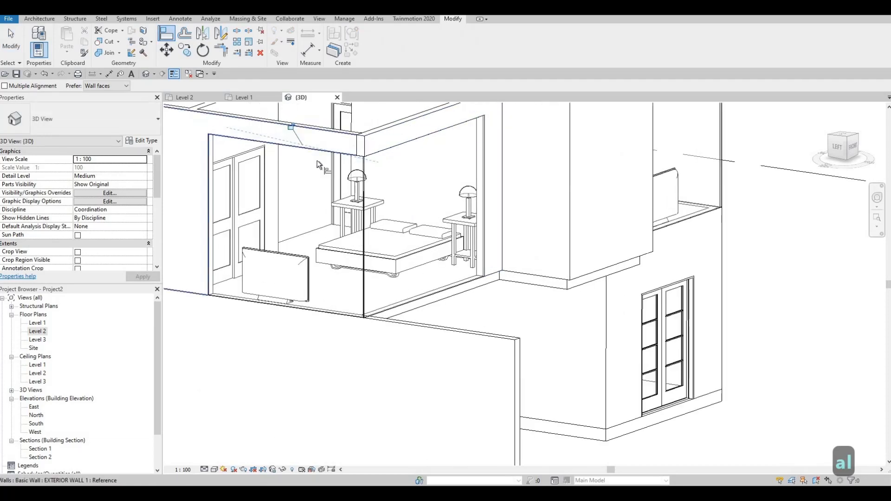
Step: Align the top of the small Level 2 window on the left facade with the top of the bedroom's side curtain wall
middle_drag(474, 216, 461, 194)
scroll(461, 194, down, 2)
middle_drag(349, 152, 506, 200)
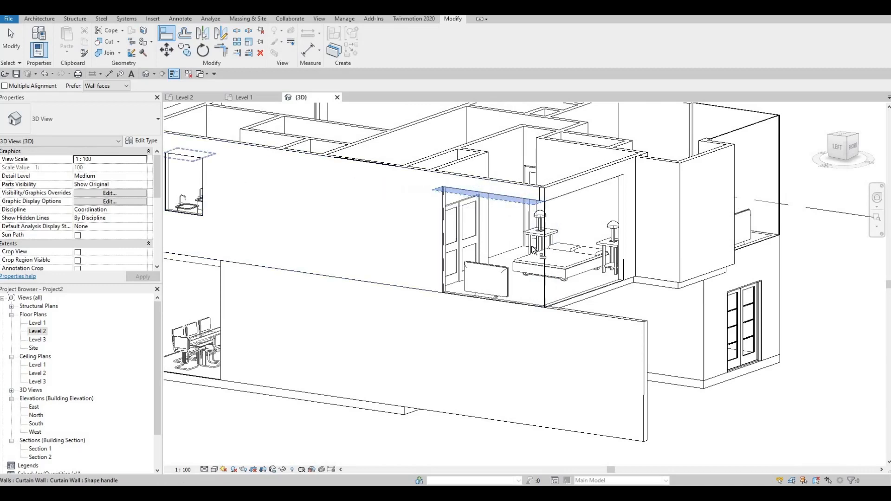
scroll(636, 246, down, 3)
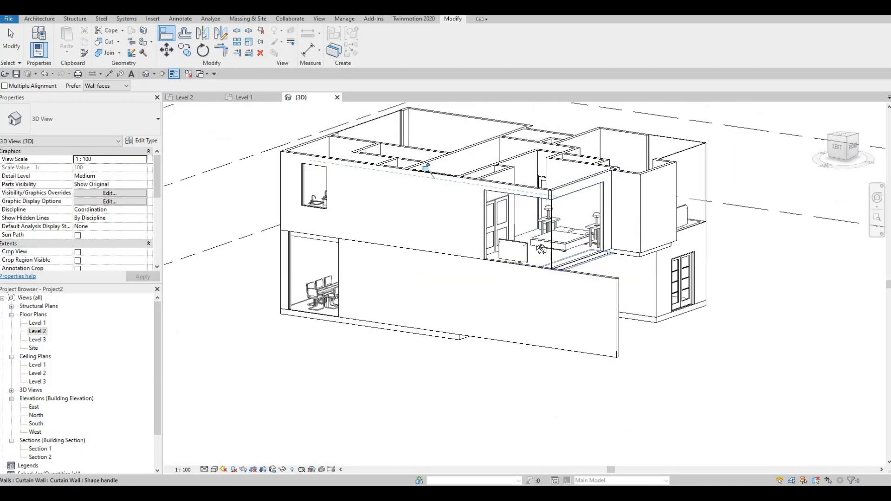
shift+middle_drag(513, 251, 427, 214)
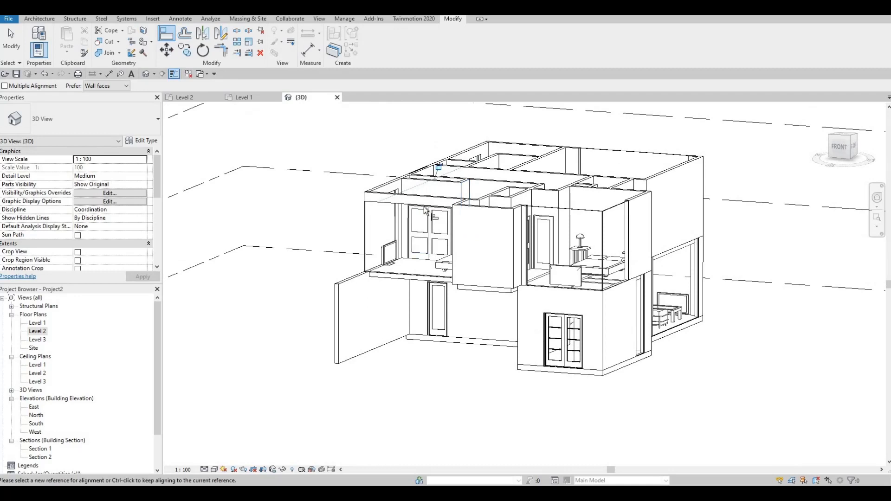
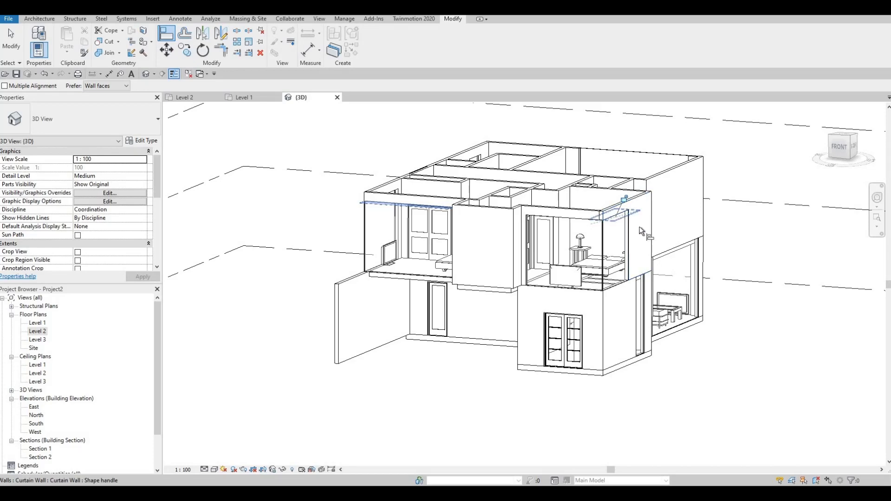
Step: Align the tops of the right-facade and rear Level 2 curtain walls with the lowered front curtain wall
shift+middle_drag(648, 277, 522, 256)
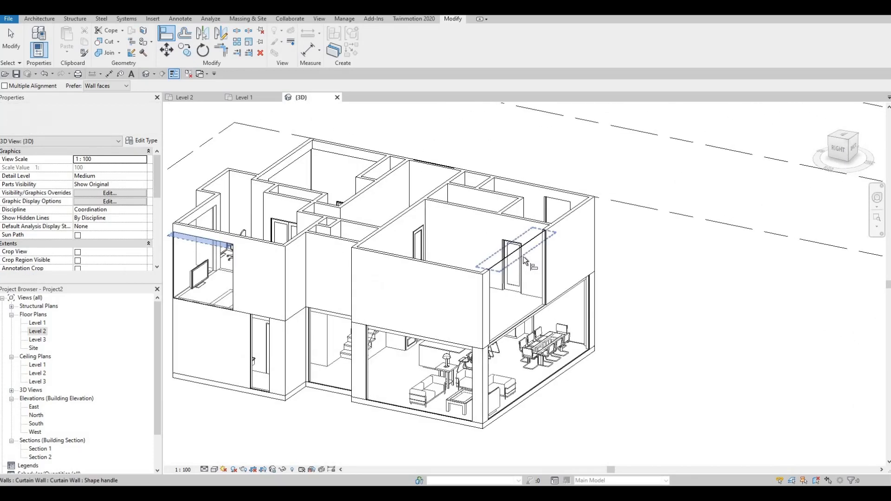
shift+middle_drag(394, 275, 575, 162)
scroll(575, 162, up, 3)
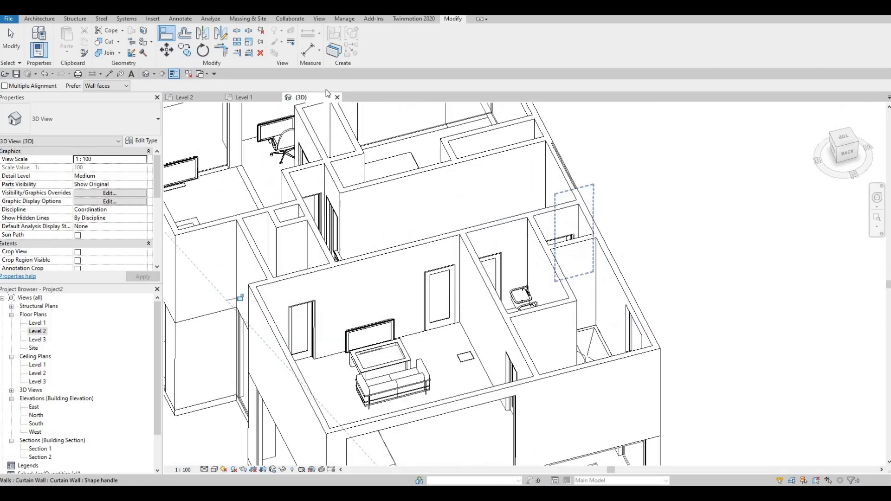
key(Escape)
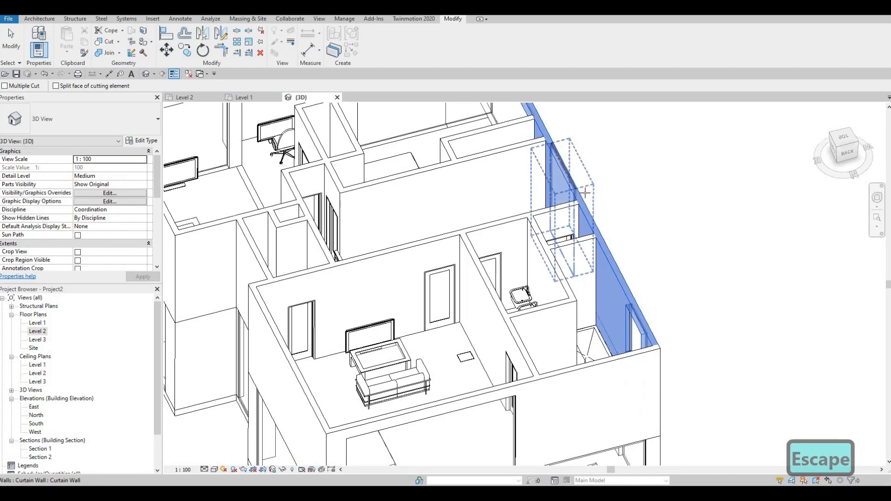
Step: Cut the stair curtain wall out of the left-facade Level 2 wall and align its top with the bedroom's side curtain wall
key(Escape)
shift+middle_drag(485, 271, 558, 218)
key(a)
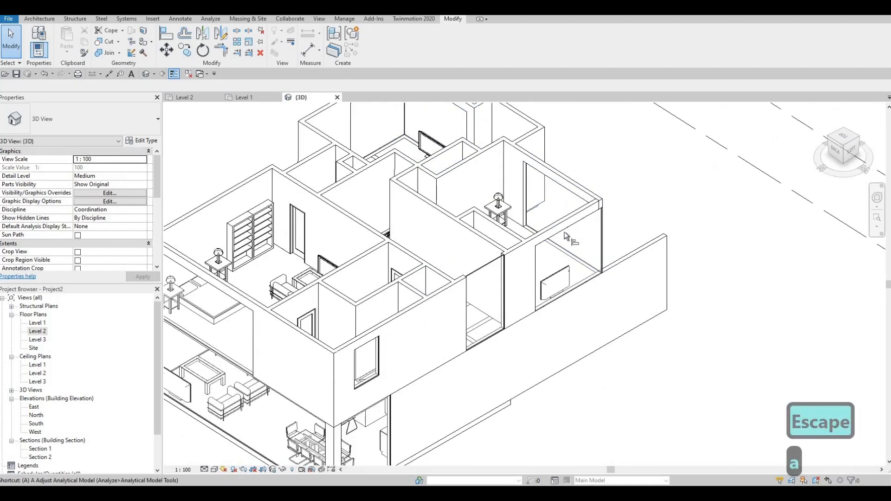
key(l)
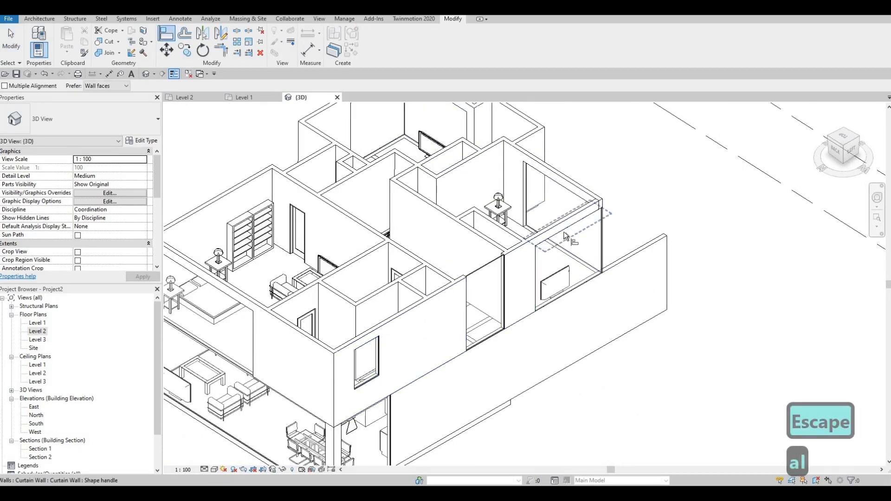
click(508, 260)
key(Escape)
Step: Raise the base of the left-facade Level 2 stair curtain wall to a base offset of about 346 mm
shift+middle_drag(449, 287, 372, 189)
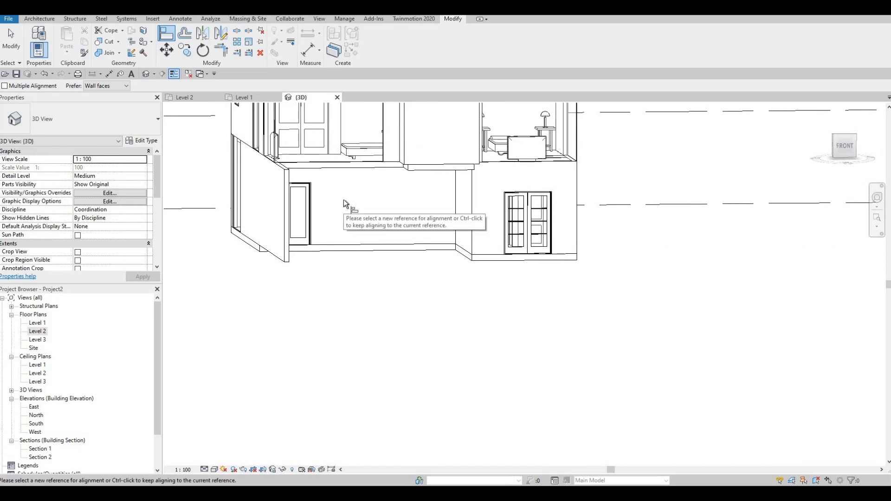
shift+middle_drag(344, 200, 299, 265)
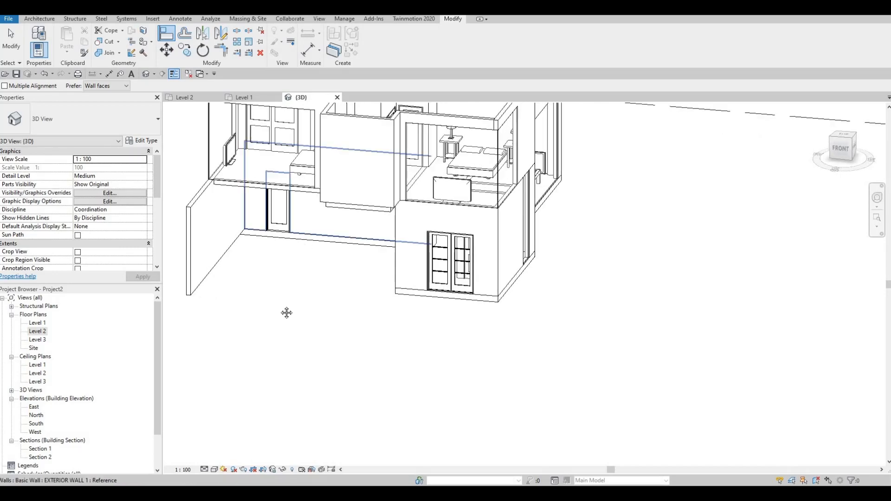
shift+middle_drag(286, 313, 687, 256)
scroll(686, 255, up, 3)
key(Escape)
key(Escape)
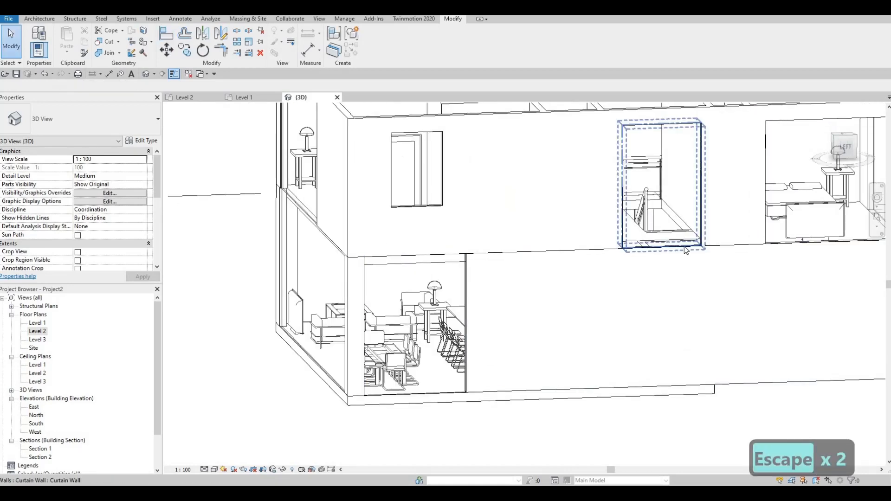
click(669, 250)
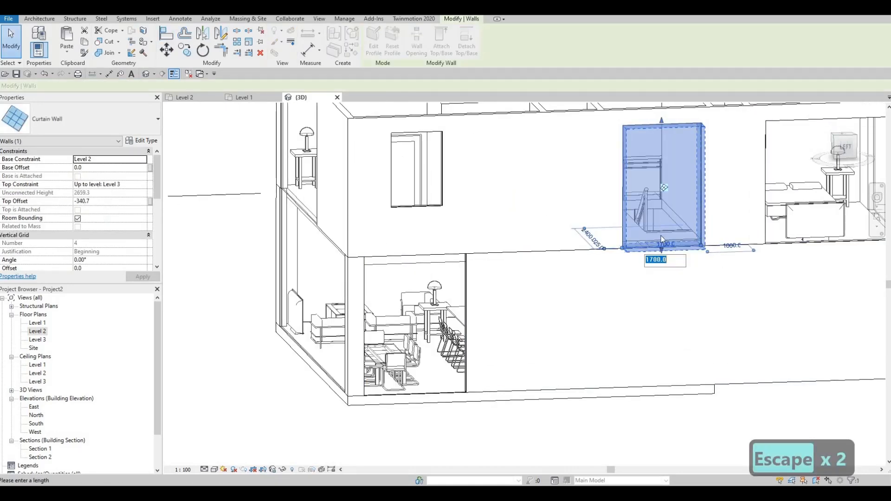
key(Escape)
scroll(664, 255, up, 3)
key(Escape)
key(Escape)
click(663, 258)
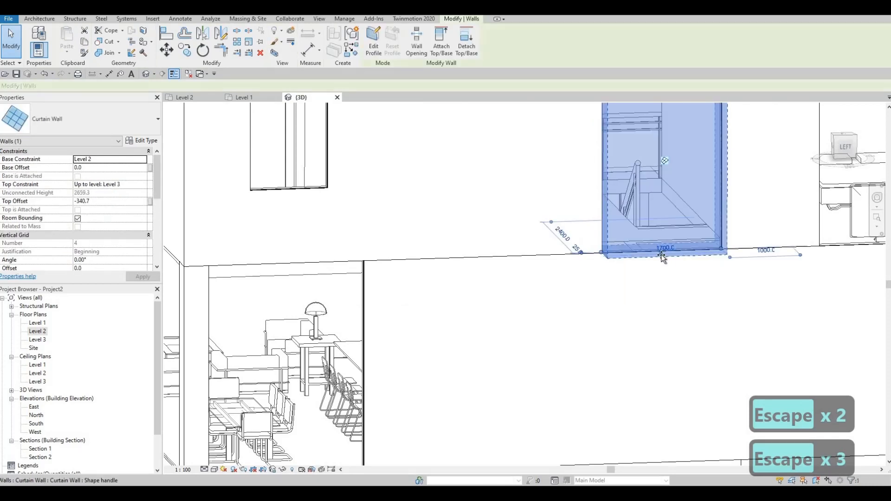
drag(663, 229, 661, 222)
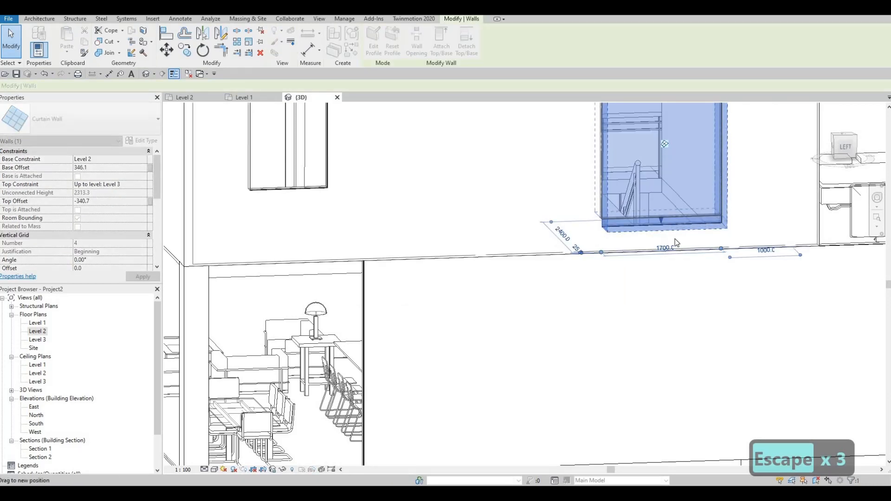
key(Escape)
Step: Lower the top of the left-facade Level 1 dining-area curtain wall to a top offset of about -394.6 mm
scroll(612, 259, down, 1)
shift+middle_drag(561, 258, 562, 225)
scroll(632, 239, down, 2)
click(562, 222)
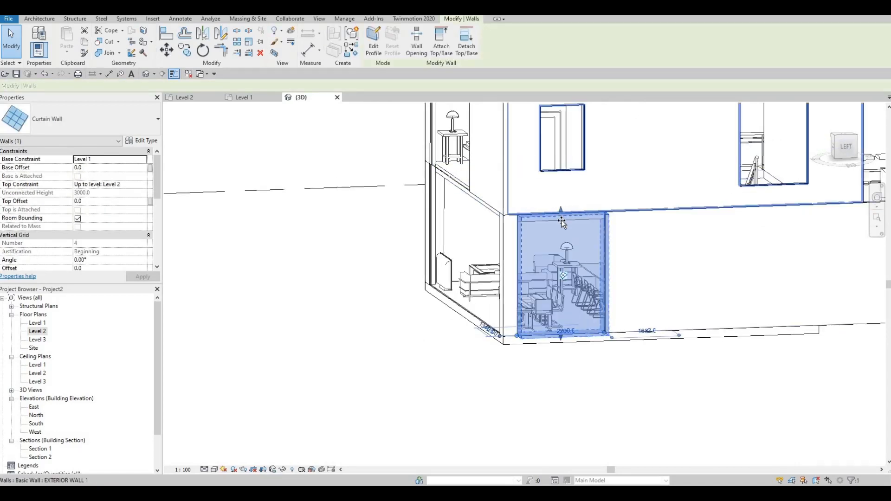
drag(561, 223, 563, 241)
key(Escape)
key(Escape)
Step: Align the tops of the rear and right-facade Level 1 curtain walls with the lowered dining-area curtain wall
key(a)
key(l)
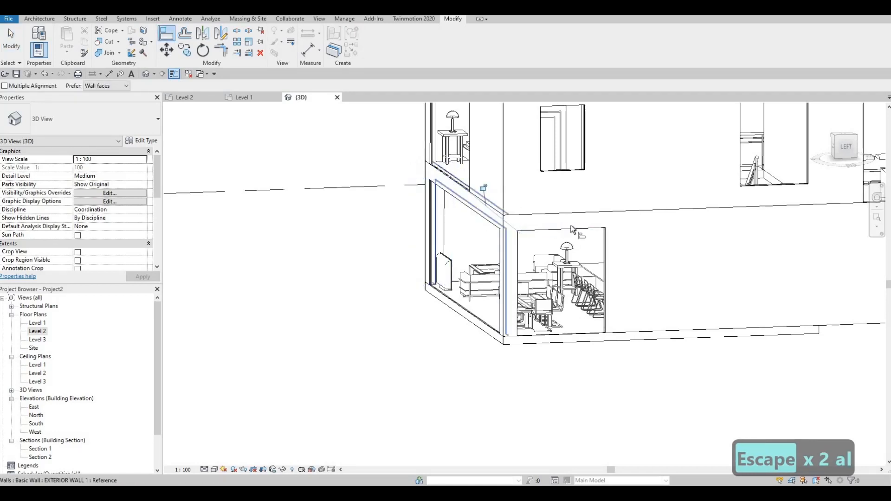
shift+middle_drag(572, 226, 751, 234)
click(516, 204)
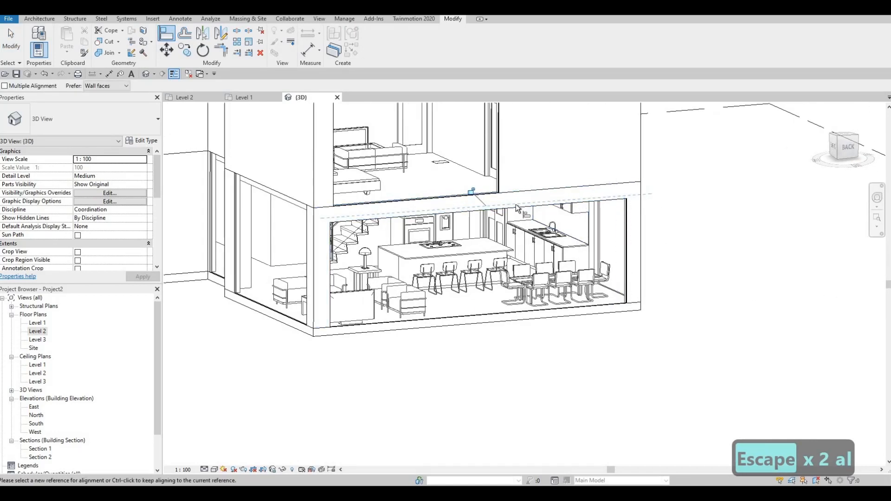
click(317, 222)
shift+middle_drag(319, 219, 464, 223)
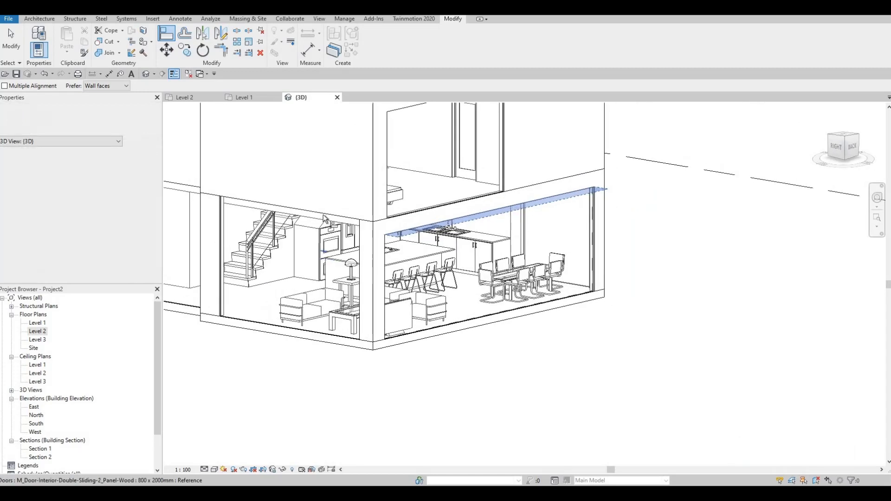
mouse_move(625, 277)
shift+middle_down()
mouse_move(706, 271)
mouse_move(629, 261)
shift+middle_up()
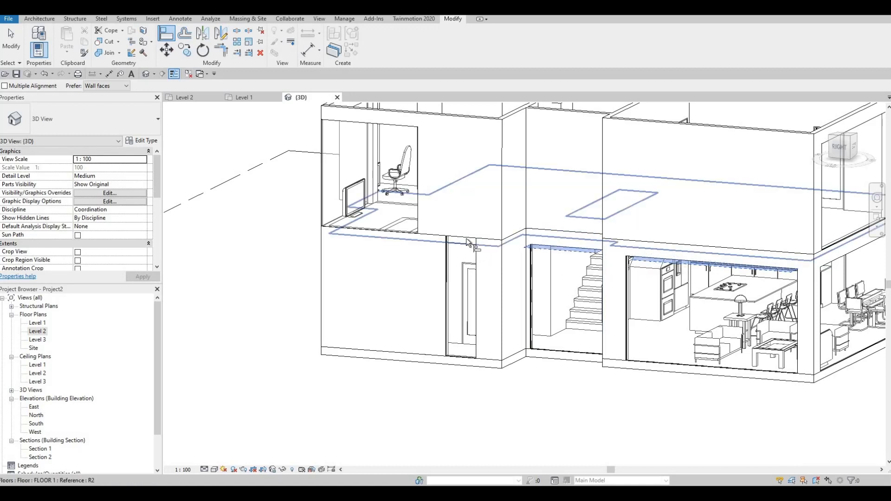
shift+middle_drag(471, 288, 516, 292)
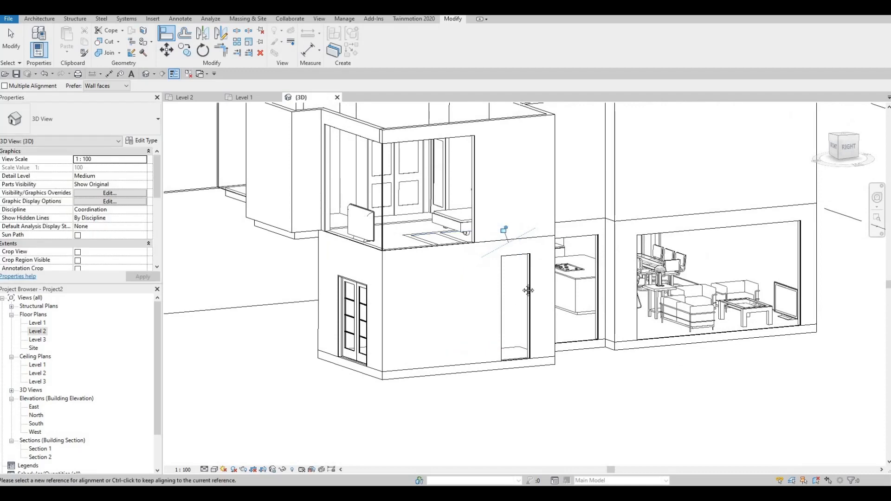
shift+middle_drag(461, 285, 529, 331)
key(Escape)
key(Escape)
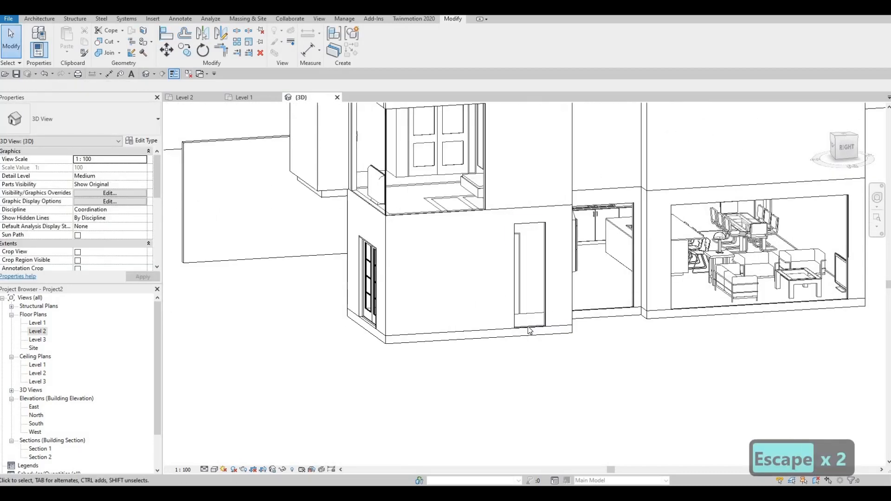
Step: Turn the narrow Level 1 curtain wall on the right facade into a high window by raising its base
click(531, 331)
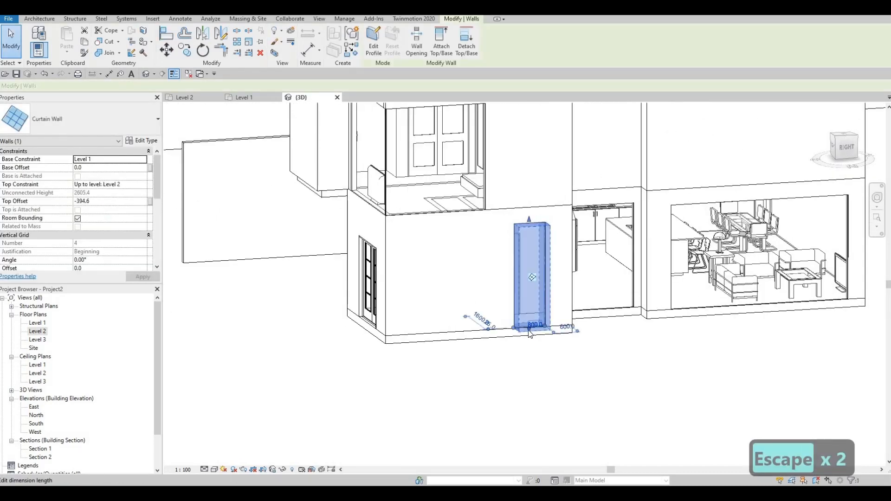
click(534, 324)
key(Escape)
key(Escape)
key(Escape)
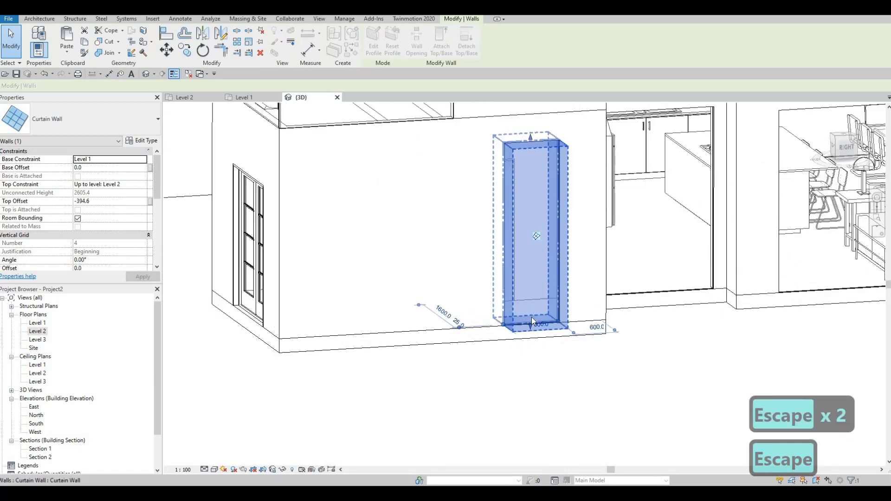
scroll(530, 316, up, 5)
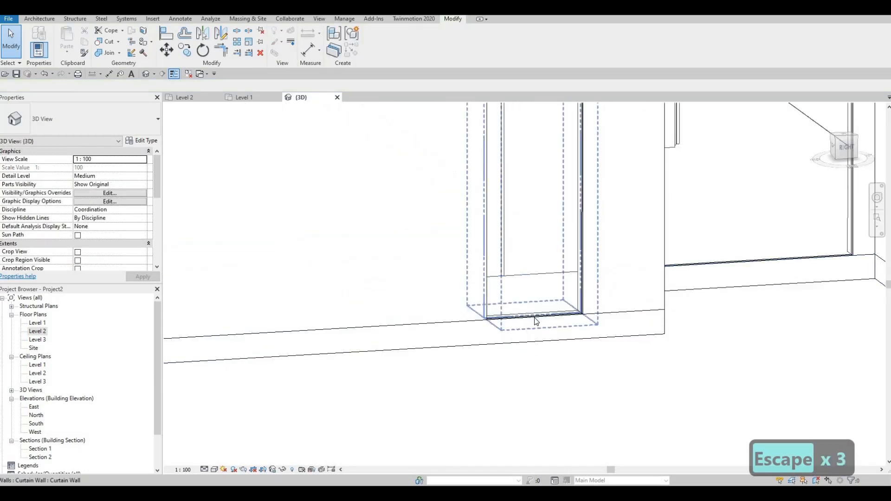
click(531, 320)
drag(524, 161, 524, 165)
middle_drag(523, 189, 519, 332)
scroll(522, 327, down, 1)
drag(527, 311, 591, 370)
key(Escape)
scroll(553, 350, up, 3)
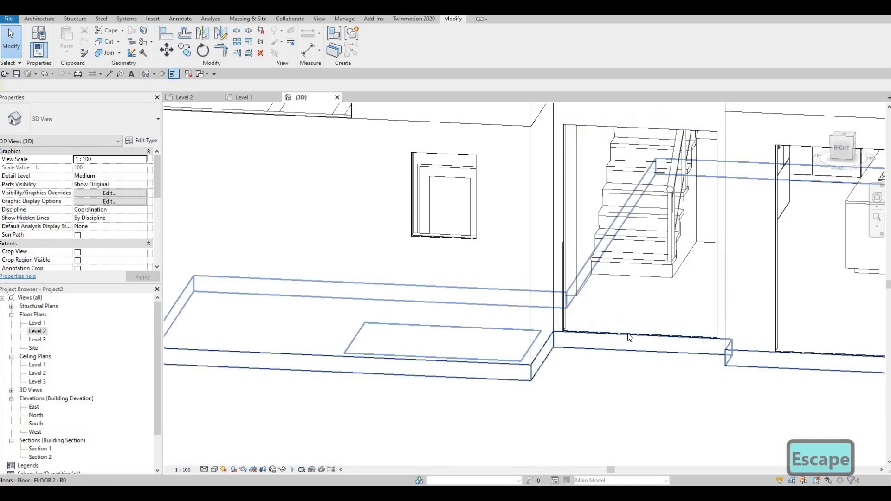
click(636, 337)
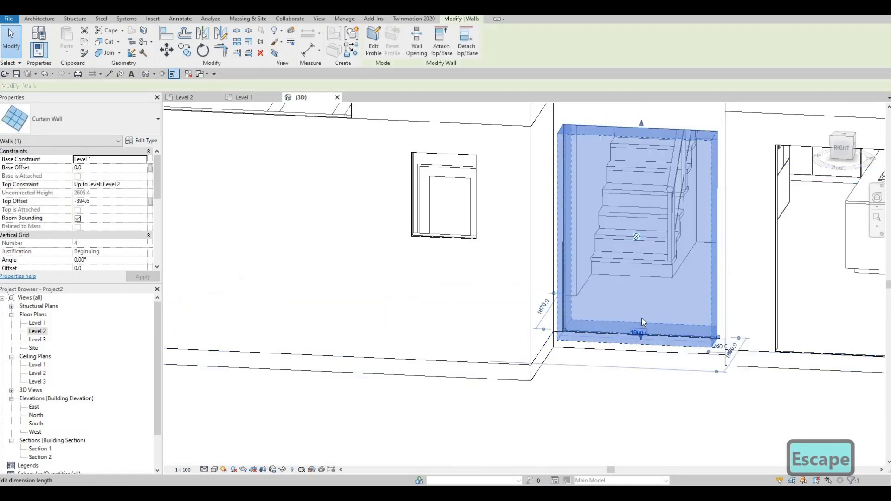
click(643, 333)
key(Escape)
scroll(644, 341, up, 2)
key(Escape)
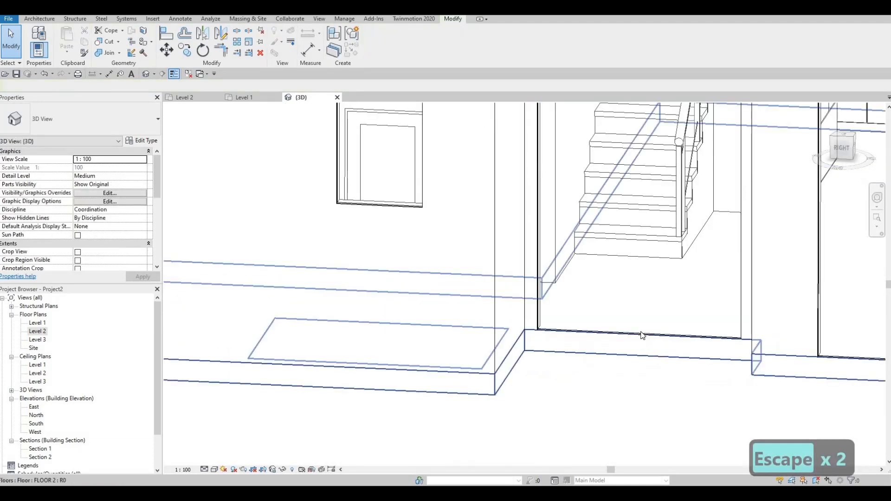
Step: Try raising the base of the rear Level 2 bedroom curtain wall to a base offset of about 363.6 mm
shift+middle_drag(738, 316, 473, 375)
middle_drag(418, 383, 486, 368)
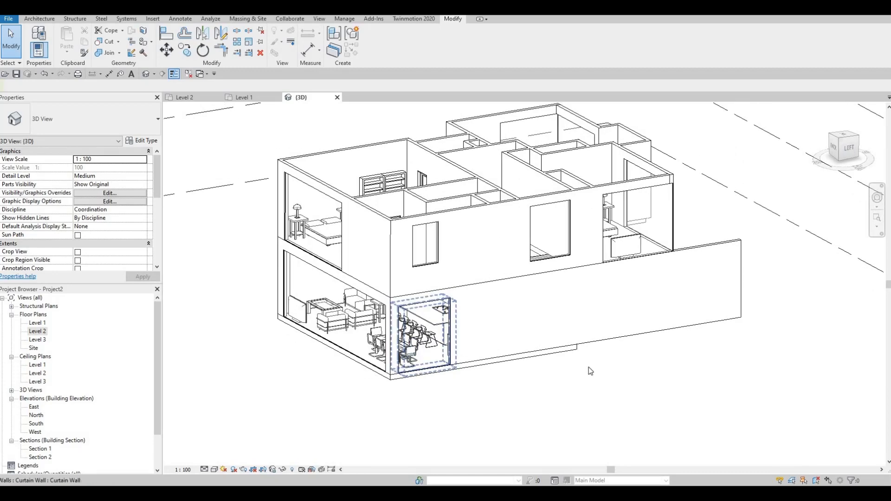
shift+middle_drag(590, 371, 485, 265)
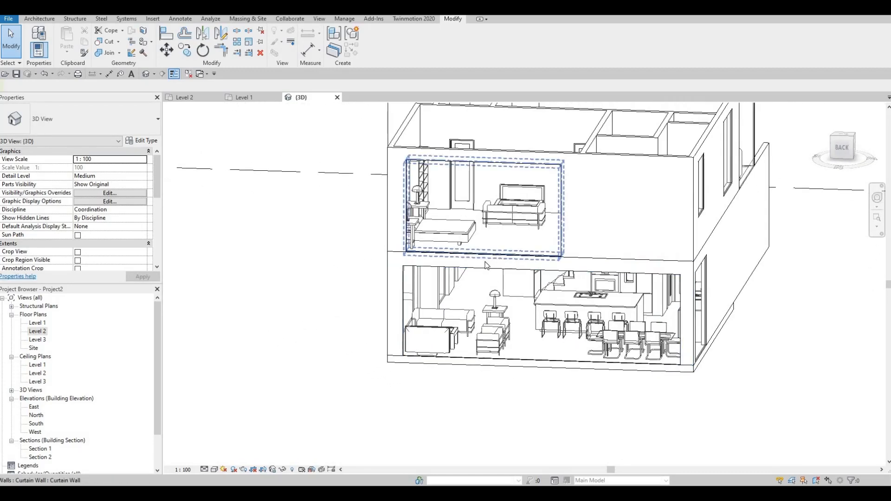
click(486, 265)
click(485, 253)
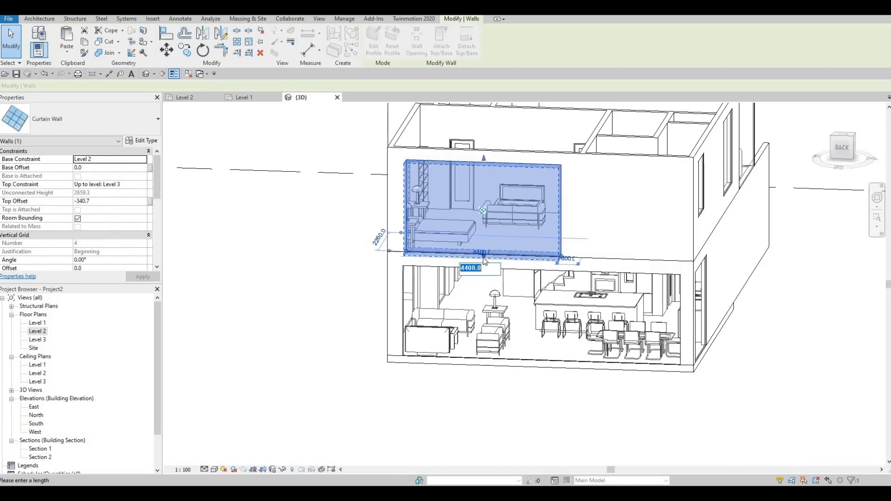
scroll(485, 260, up, 4)
key(Escape)
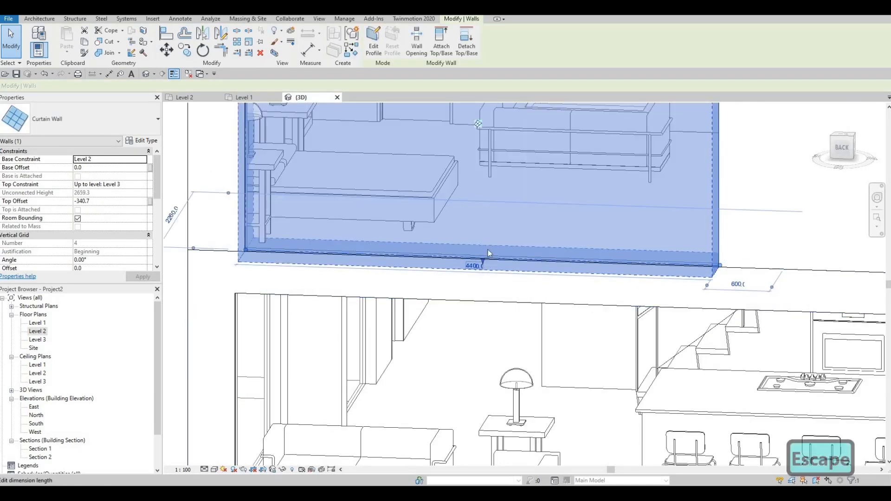
click(483, 261)
key(Escape)
scroll(482, 260, up, 2)
drag(486, 191, 485, 196)
scroll(498, 213, down, 4)
middle_drag(486, 247, 481, 285)
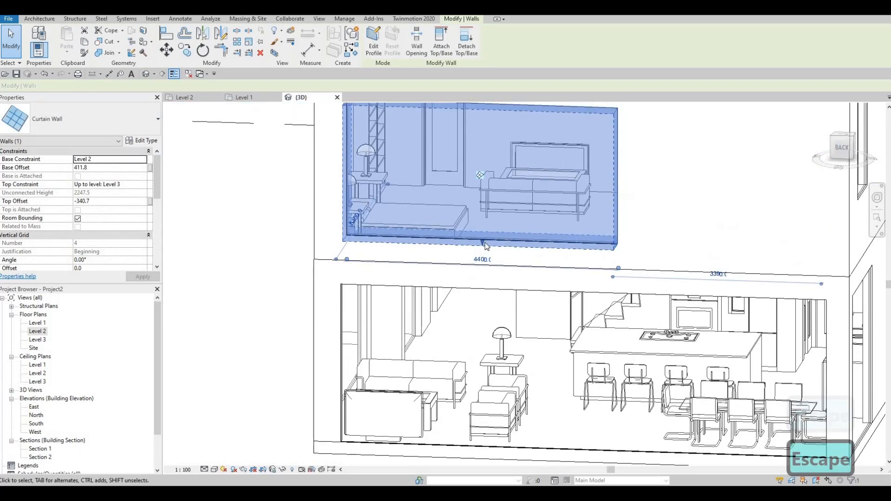
drag(484, 241, 489, 244)
key(Escape)
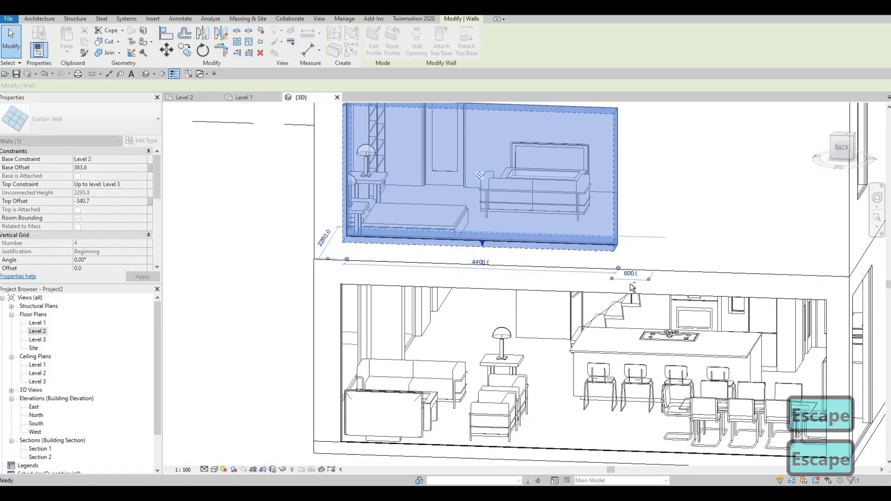
Step: Undo the base offset changes on the rear Level 2 bedroom curtain wall
scroll(633, 288, down, 3)
middle_drag(689, 301, 632, 277)
shift+middle_drag(575, 287, 312, 304)
shift+middle_drag(541, 320, 478, 292)
key(ctrl+z)
key(ctrl+z)
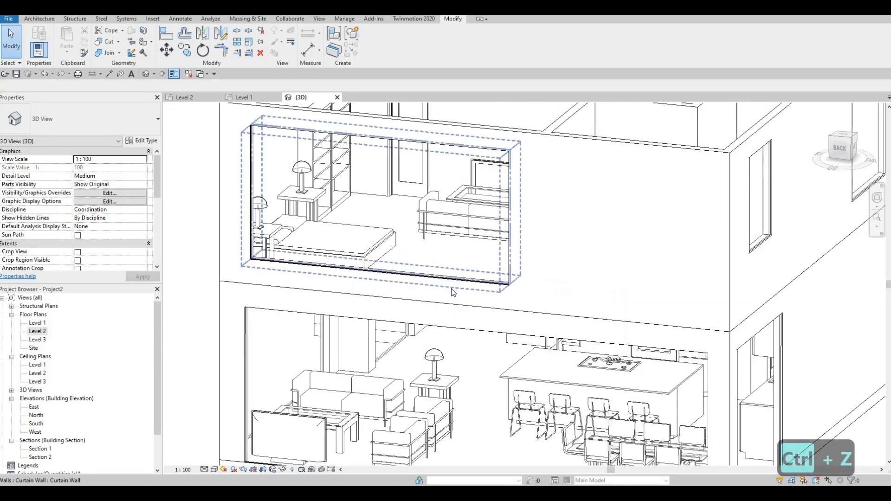
scroll(572, 289, down, 6)
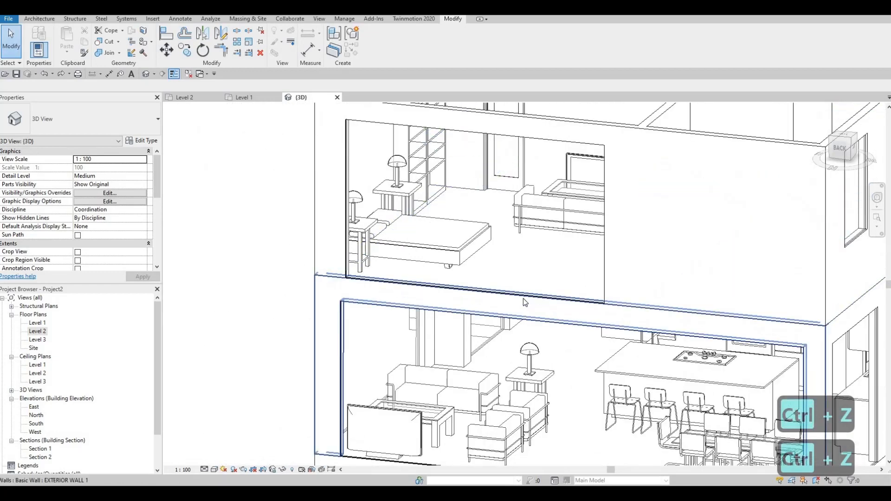
shift+middle_drag(592, 338, 474, 299)
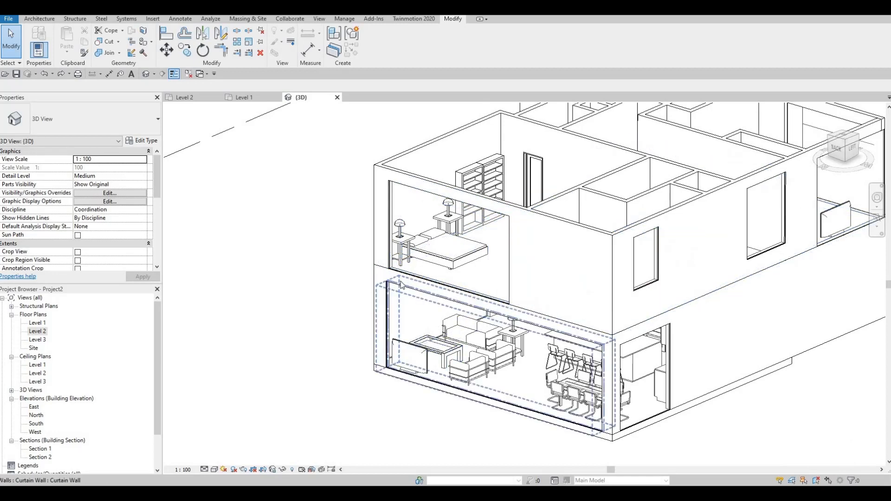
shift+middle_drag(487, 314, 644, 291)
scroll(515, 232, down, 2)
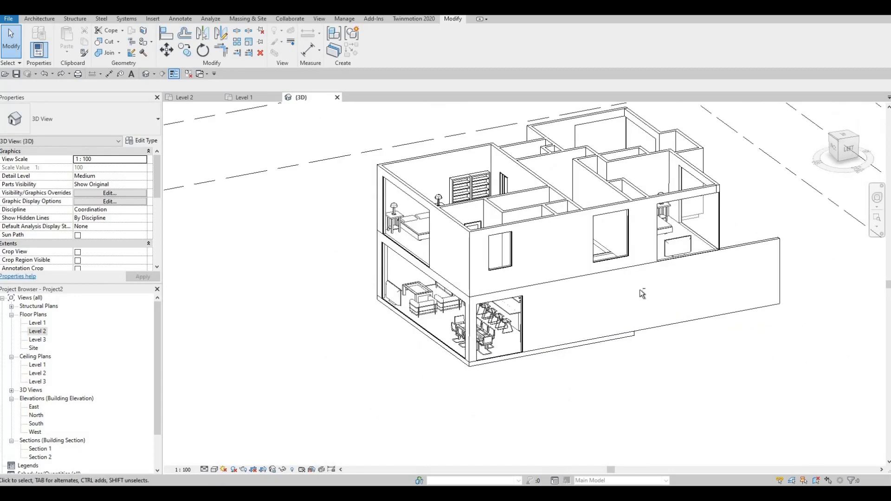
Step: On the Level 1 floor plan, shorten the exterior wall on grid 1 so it ends at grid C
shift+middle_drag(489, 323, 445, 288)
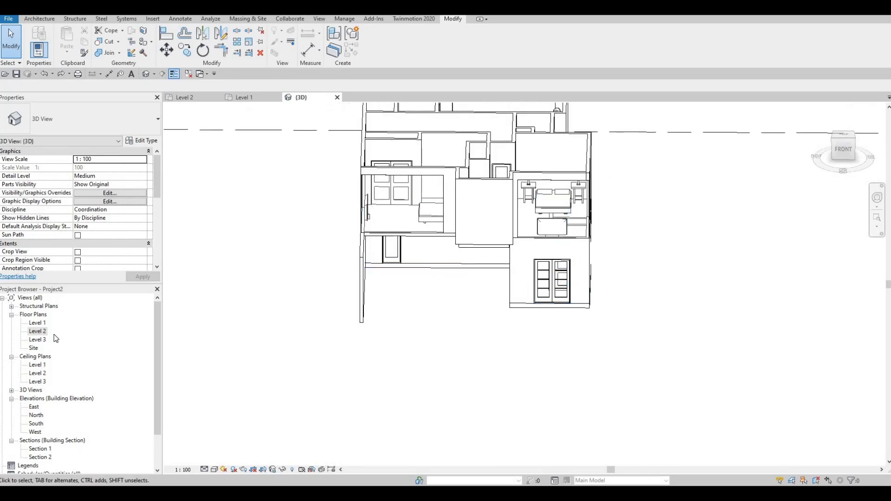
double_click(38, 331)
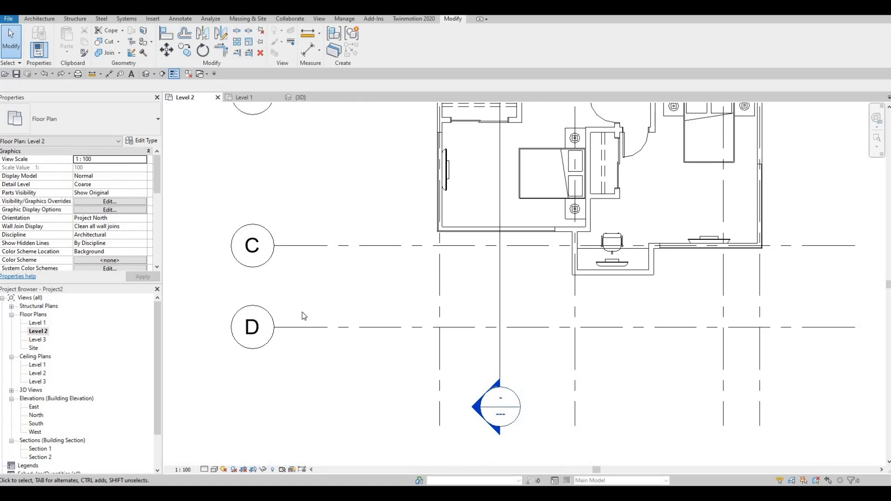
key(ctrl+Tab)
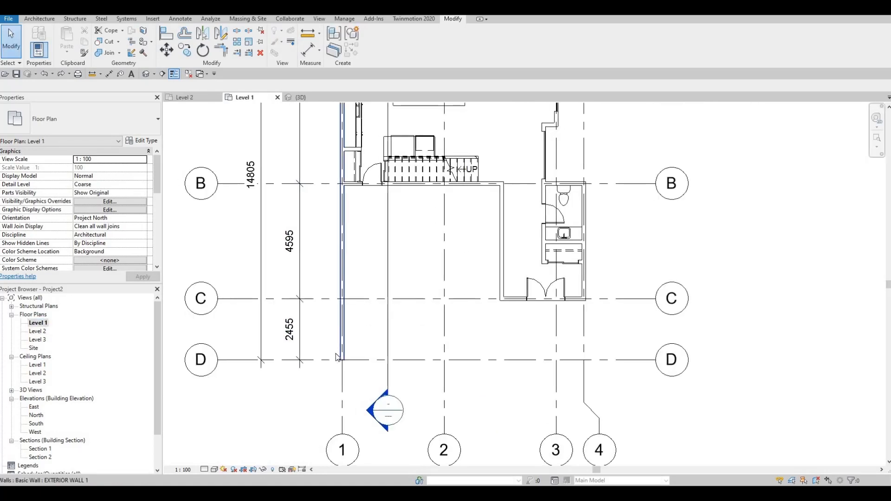
click(341, 358)
drag(346, 317, 346, 301)
key(Escape)
key(Escape)
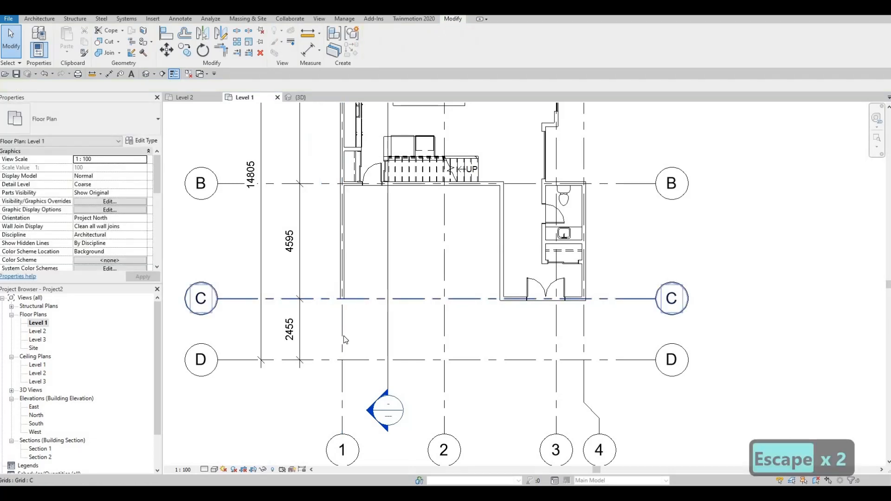
Step: Start loading a family and browse to the Canada folder of the Revit libraries
scroll(343, 340, down, 3)
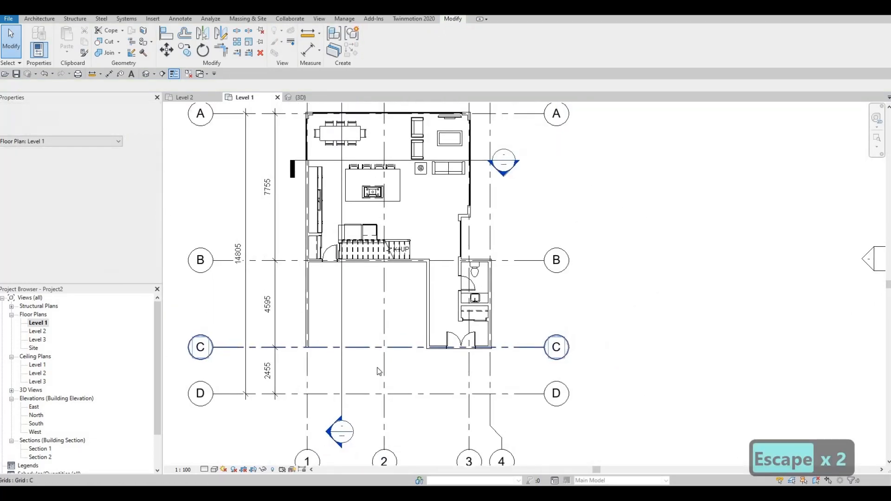
middle_drag(390, 311, 345, 324)
scroll(345, 324, up, 1)
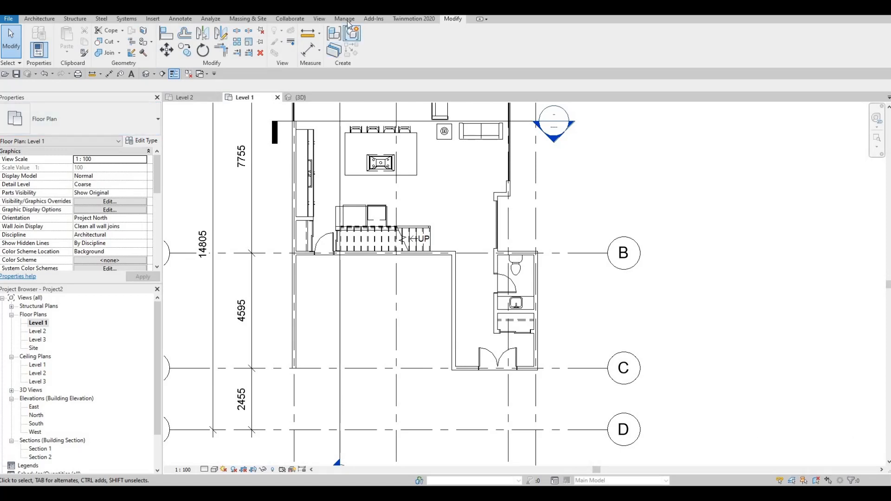
click(453, 18)
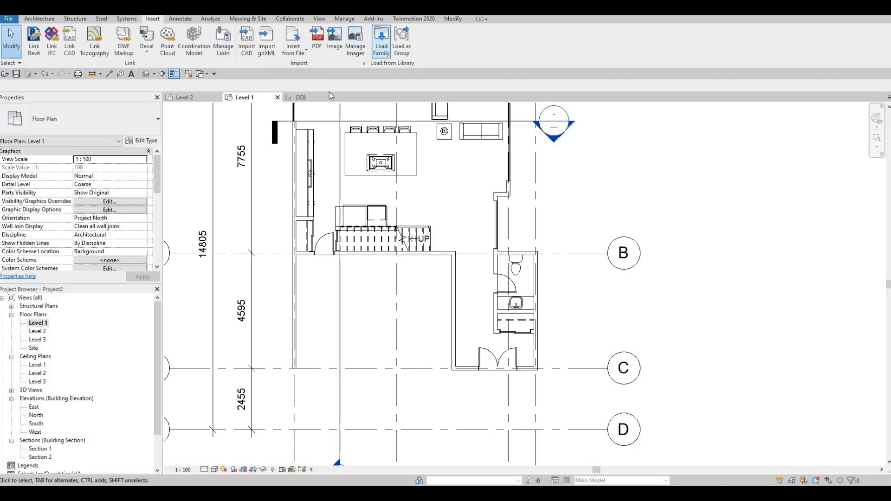
click(381, 42)
click(511, 90)
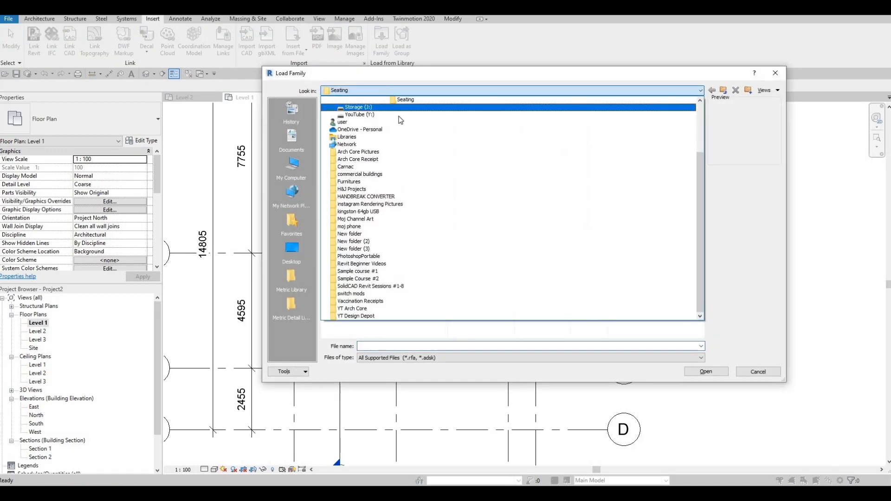
scroll(400, 119, up, 5)
click(398, 125)
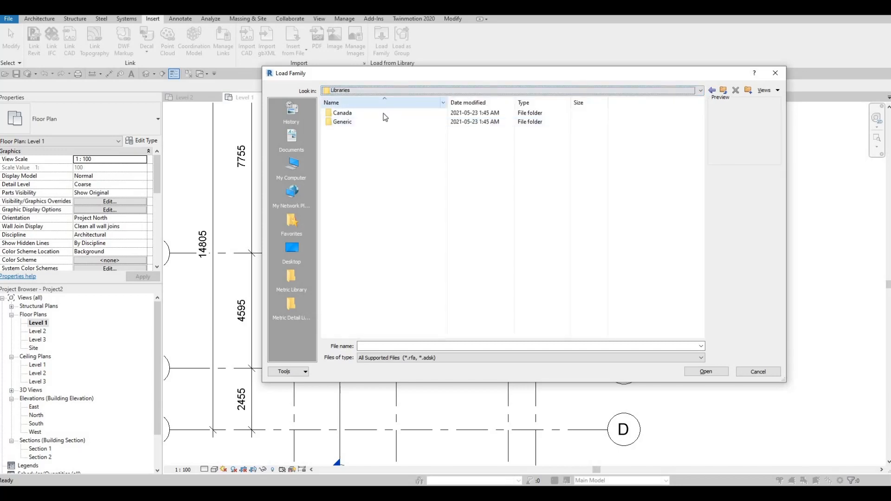
double_click(384, 115)
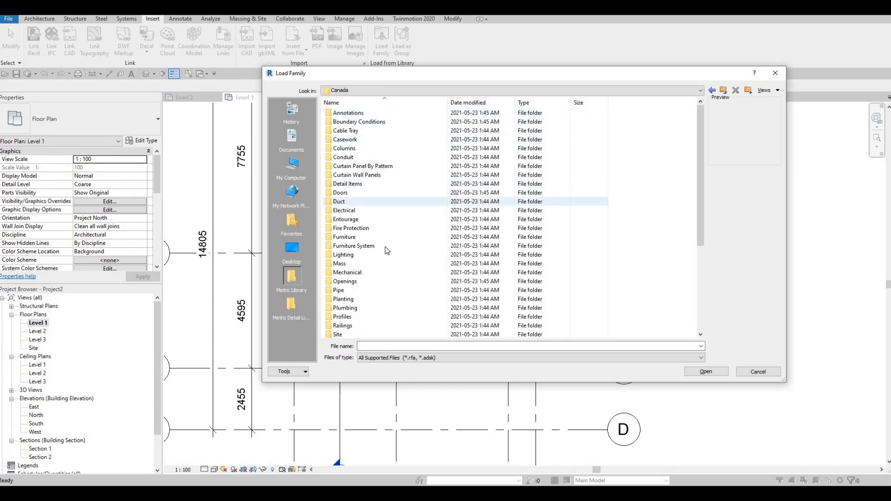
Step: Load the M_RPC Beetle family from the Entourage folder
scroll(387, 250, down, 2)
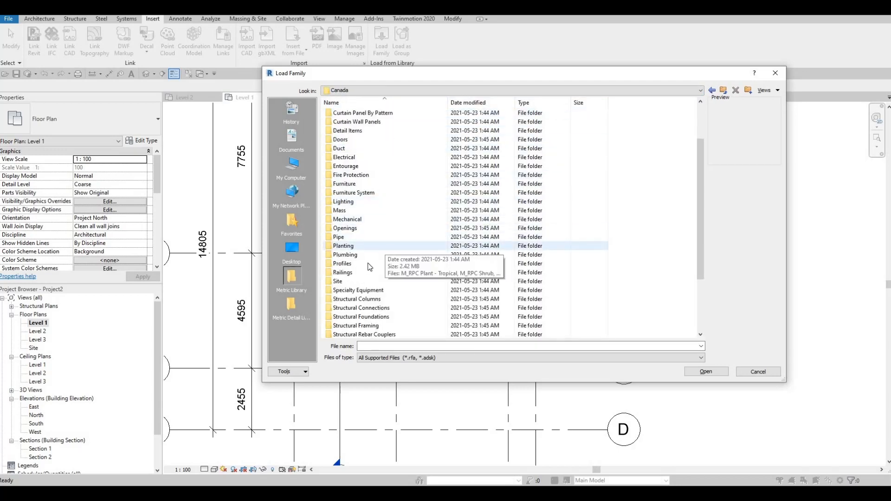
click(348, 167)
double_click(349, 168)
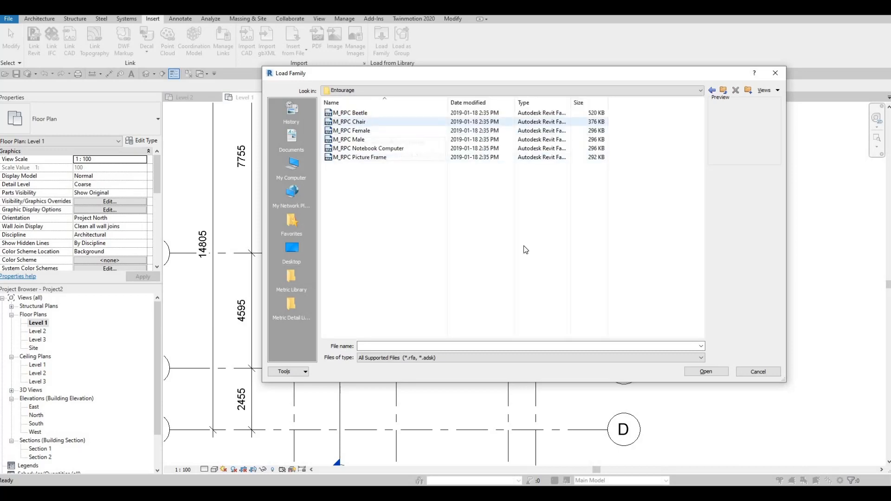
click(350, 112)
click(706, 373)
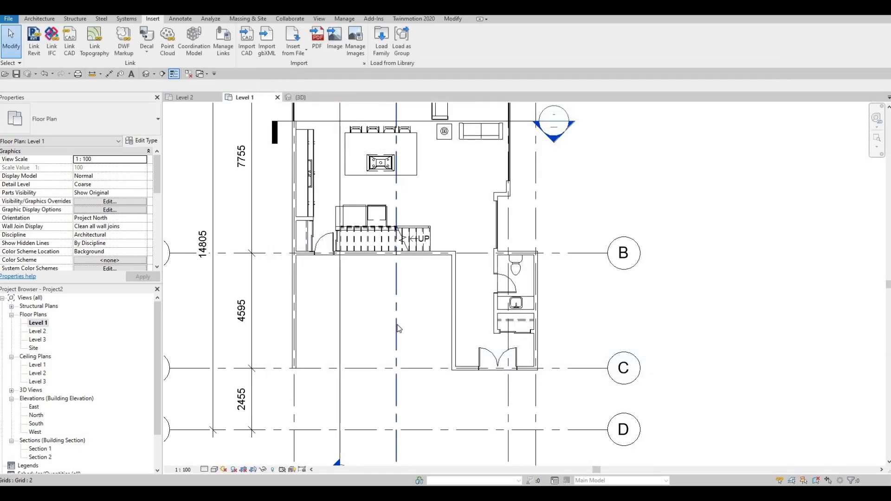
Step: Place two M_RPC Beetle cars side by side in the Level 1 garage between grids B and C
key(m)
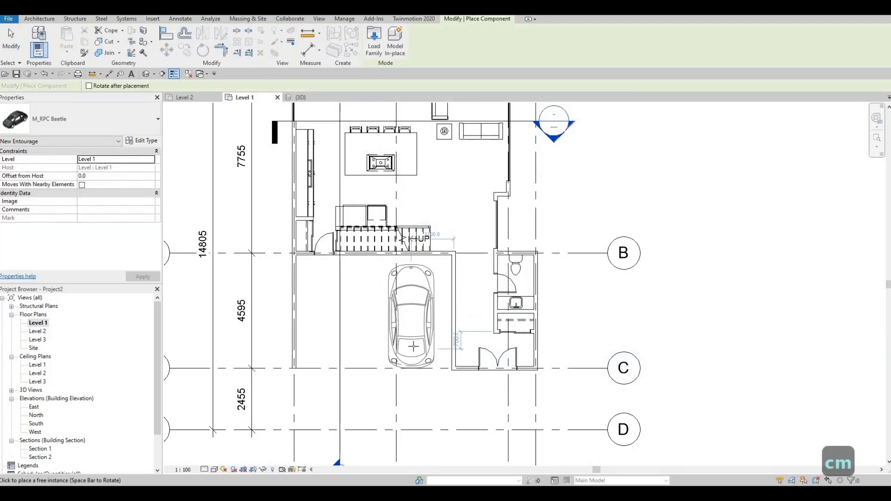
click(355, 343)
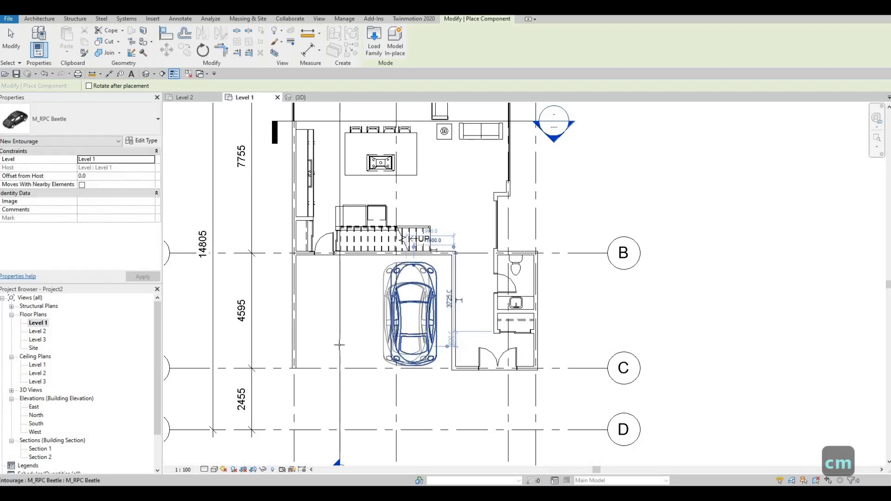
click(340, 345)
key(Escape)
key(Escape)
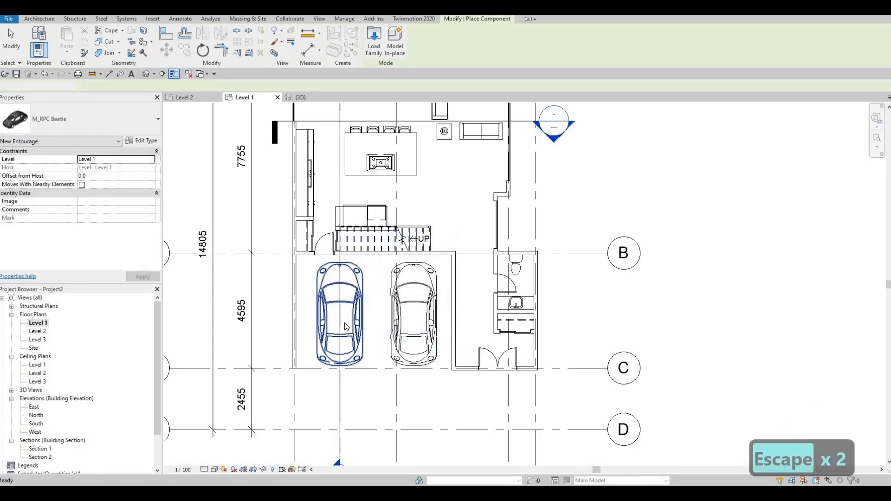
Step: Nudge both garage cars together slightly toward the back wall at grid B
middle_drag(336, 365, 353, 323)
scroll(346, 330, up, 2)
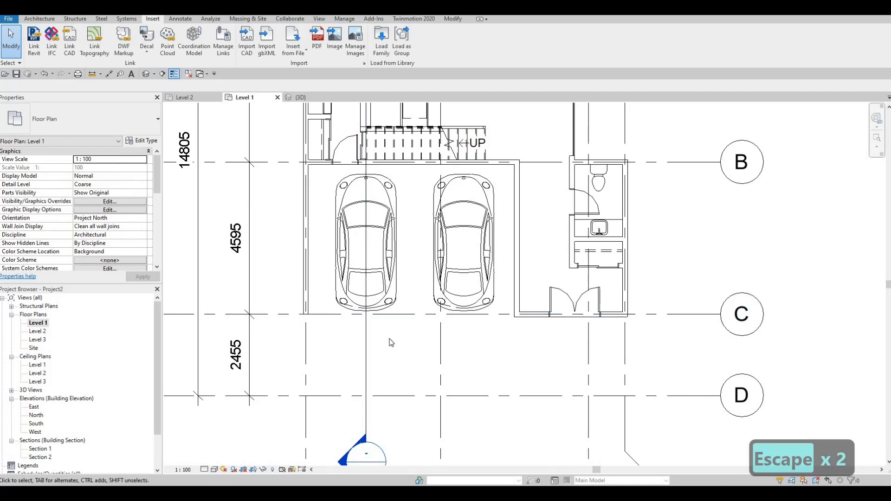
middle_drag(390, 343, 395, 330)
scroll(413, 325, up, 3)
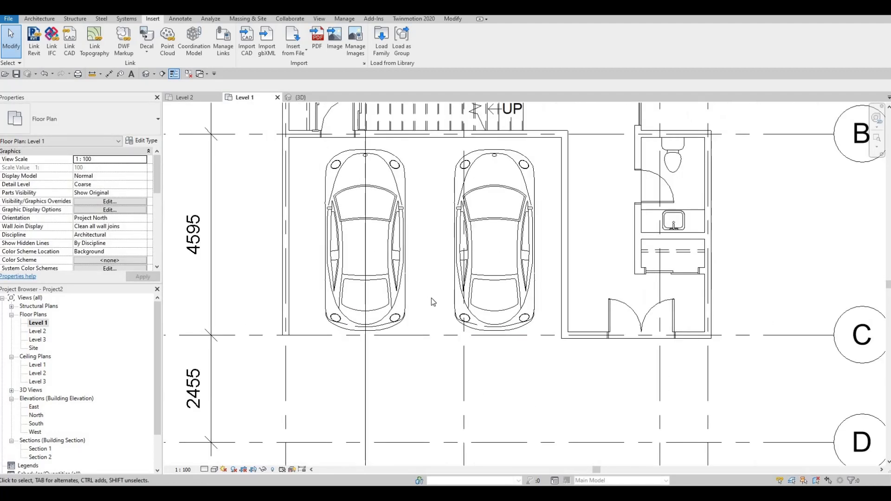
middle_drag(431, 299, 424, 319)
click(463, 290)
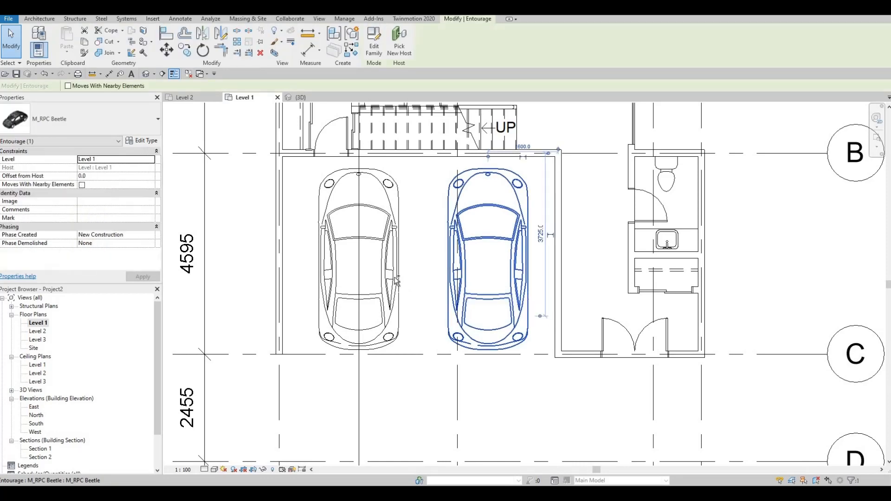
click(393, 278)
ctrl+click(393, 278)
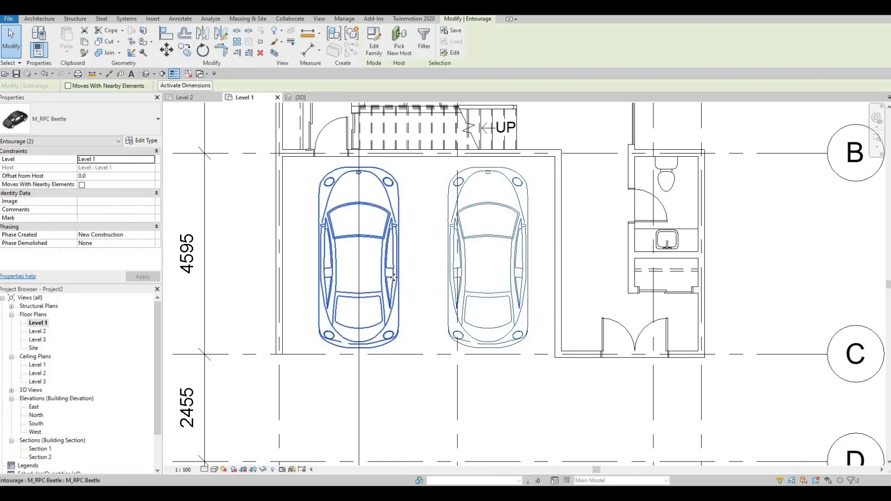
key(Escape)
key(Escape)
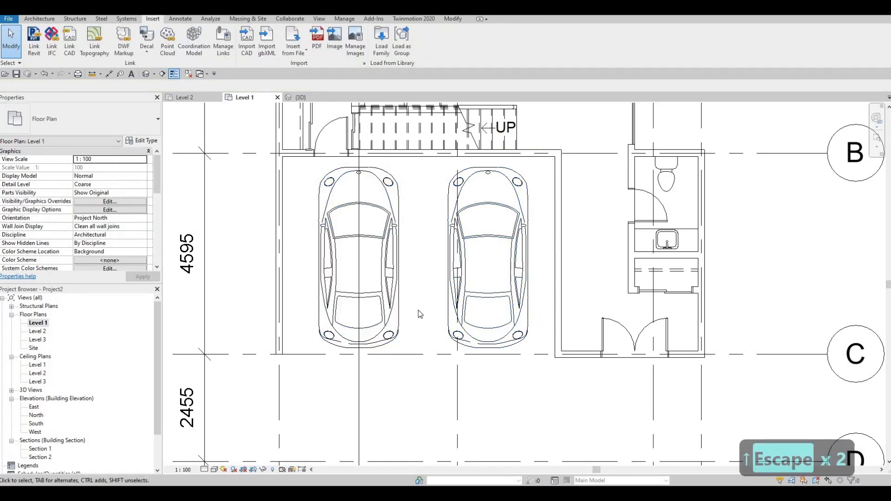
Step: Examine the Level 1 floor plan with the two cars, the entrance and the living areas
scroll(464, 315, down, 3)
middle_drag(521, 319, 506, 325)
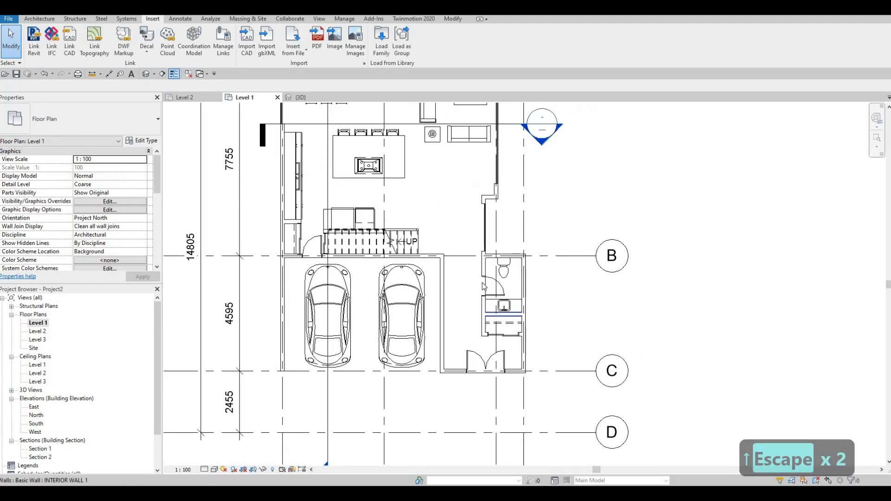
middle_drag(482, 286, 488, 336)
scroll(527, 251, up, 2)
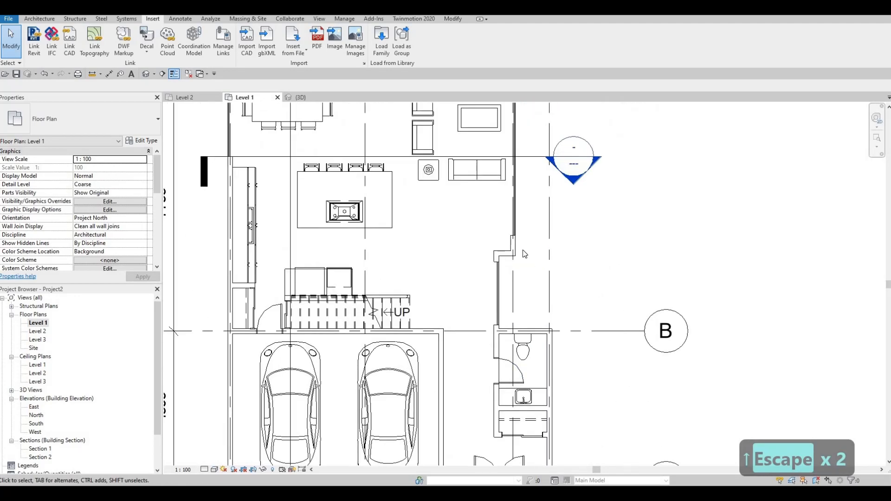
scroll(525, 254, down, 2)
middle_drag(521, 270, 520, 282)
scroll(512, 291, down, 2)
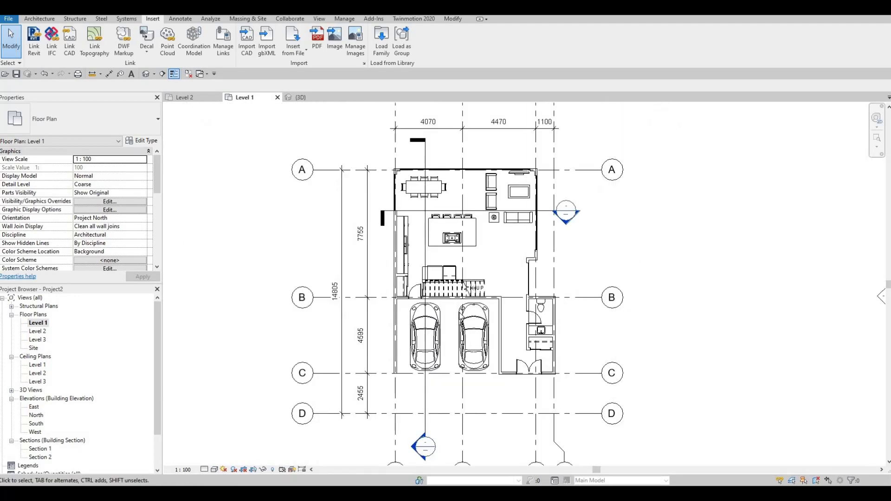
scroll(515, 324, up, 2)
middle_drag(527, 372, 523, 363)
key(Escape)
scroll(523, 363, up, 1)
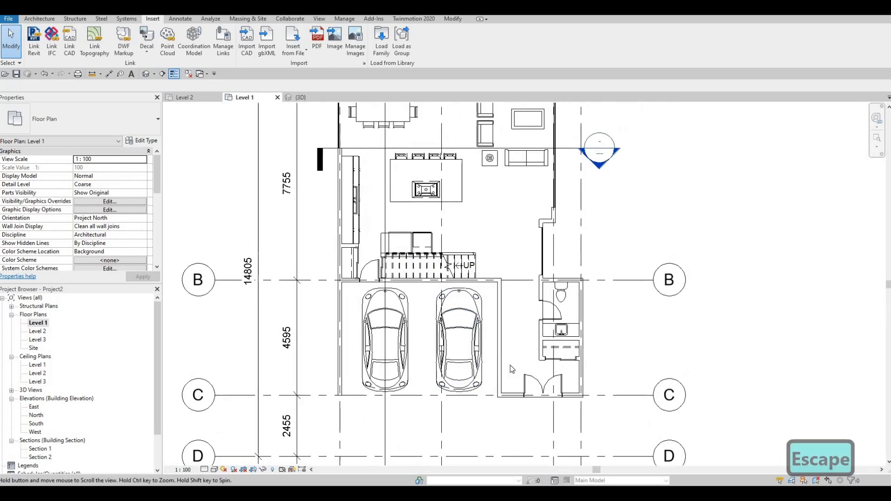
scroll(505, 362, down, 1)
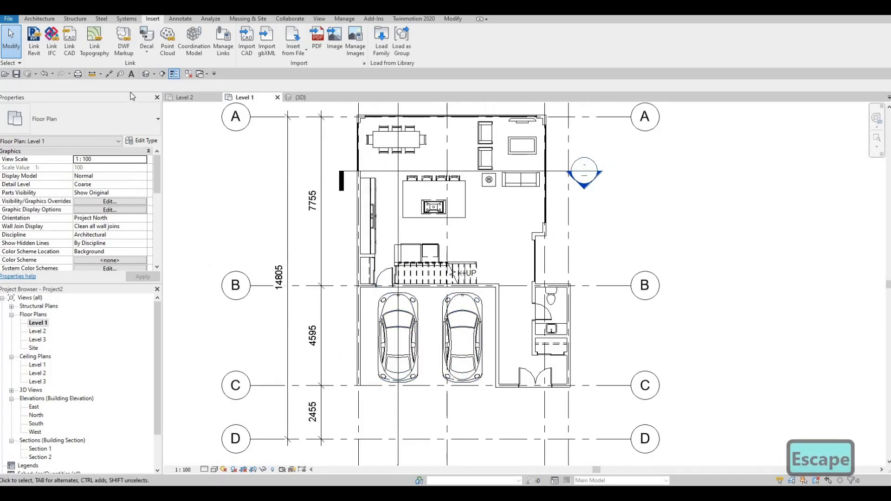
Step: Open the 3D view and inspect the house from the front and left, including the garage cars and upper-floor openings
click(146, 74)
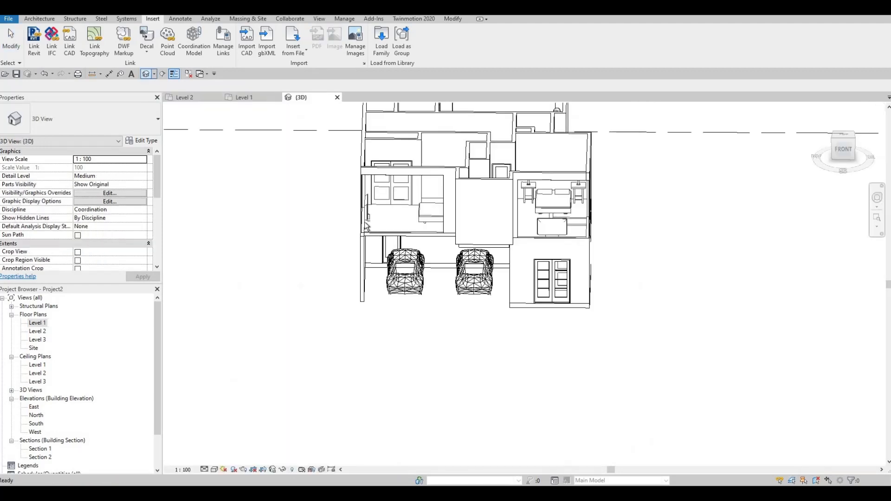
shift+middle_drag(407, 279, 545, 278)
shift+middle_drag(449, 258, 527, 294)
shift+middle_drag(543, 330, 589, 320)
middle_drag(531, 302, 507, 246)
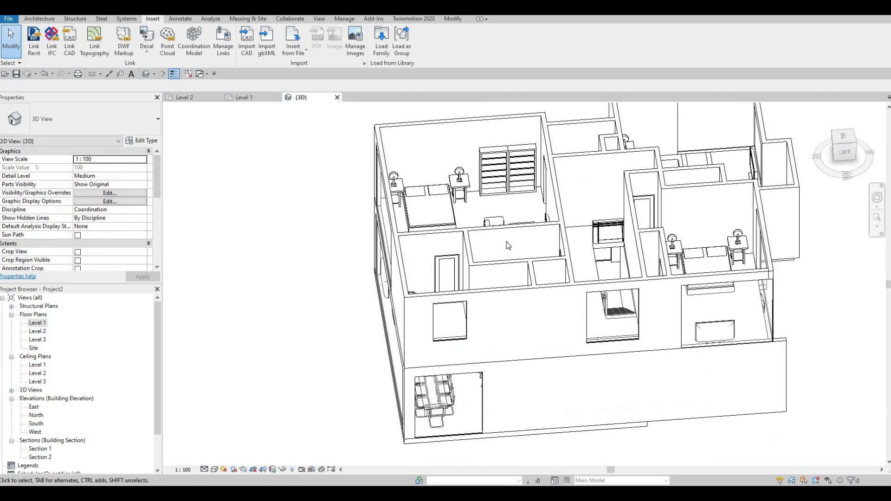
scroll(507, 246, up, 1)
shift+middle_drag(489, 290, 682, 301)
middle_drag(171, 315, 508, 283)
shift+middle_drag(487, 139, 495, 302)
scroll(493, 208, up, 1)
shift+middle_drag(345, 157, 344, 176)
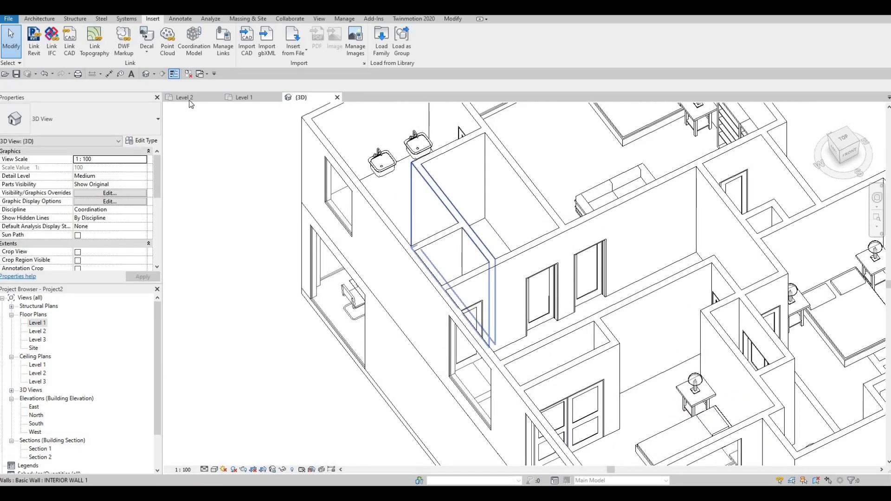
middle_drag(342, 230, 348, 213)
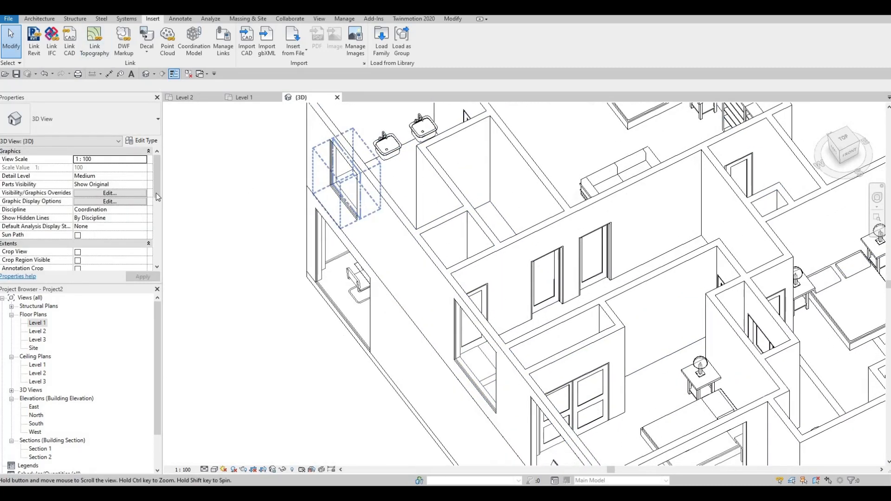
scroll(348, 215, down, 2)
shift+middle_drag(392, 184, 336, 183)
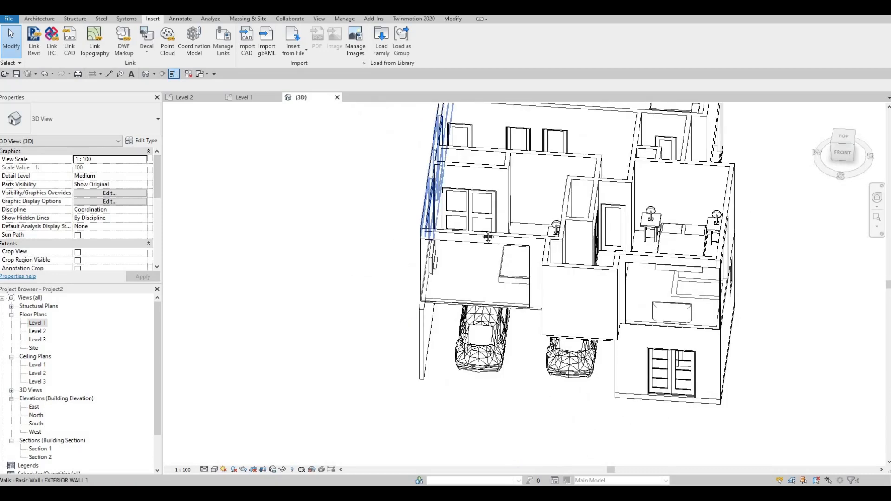
shift+middle_drag(431, 186, 571, 260)
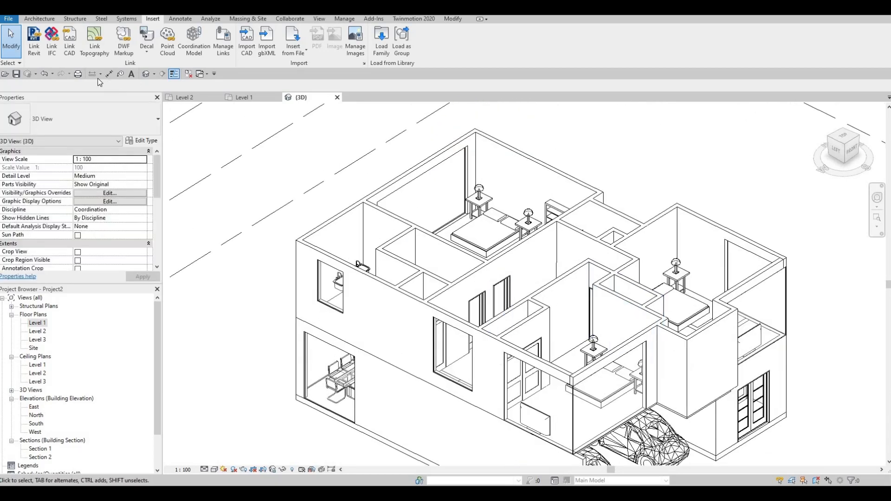
Step: Start Split Face on the upper-floor interior wall and sketch a vertical line about 2920 mm high along the partition corner
click(39, 19)
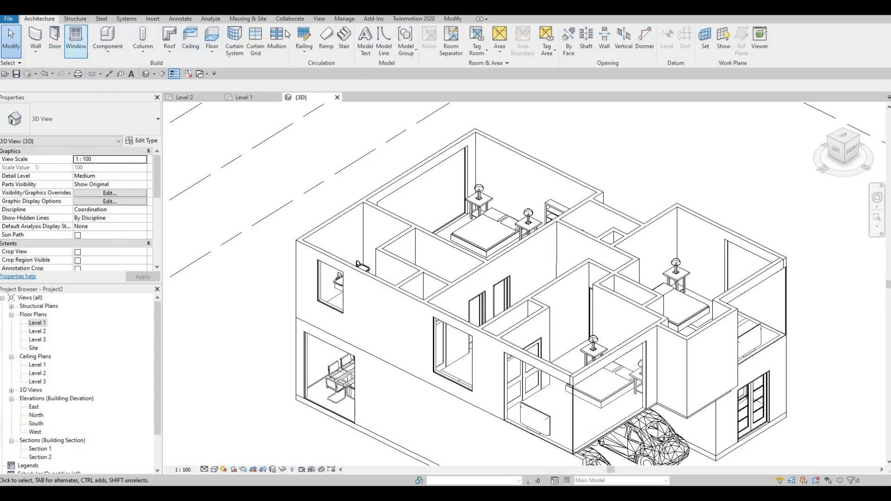
click(452, 18)
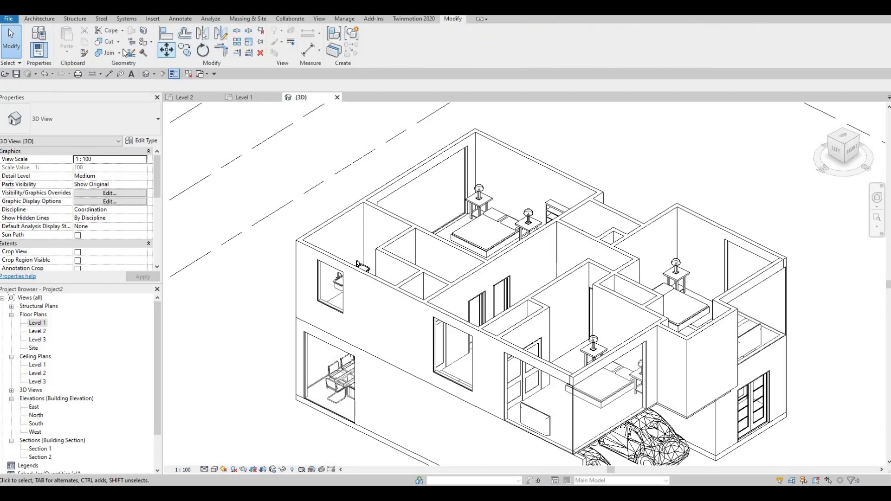
click(144, 32)
shift+middle_drag(499, 356, 483, 321)
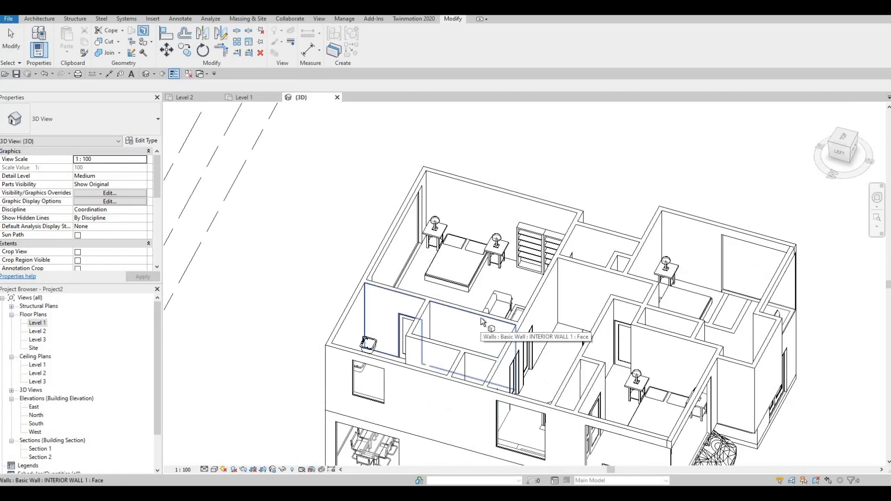
click(478, 323)
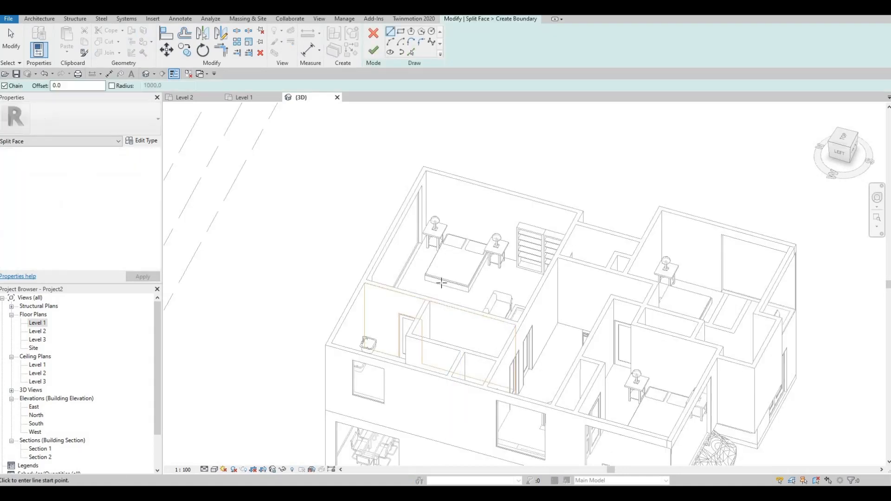
scroll(426, 314, up, 3)
middle_drag(426, 314, 365, 56)
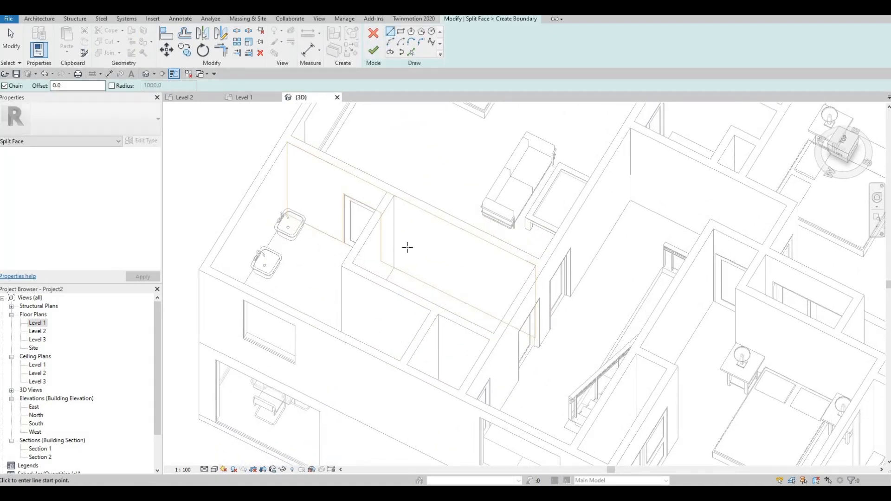
scroll(407, 247, up, 3)
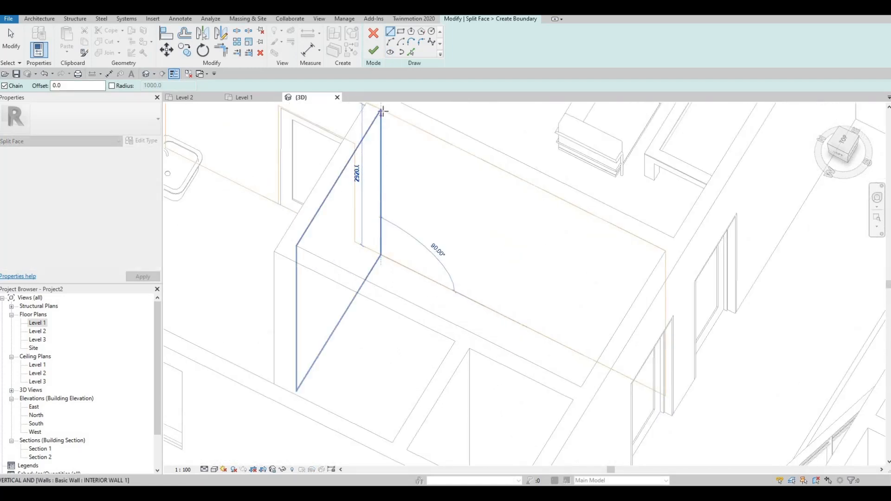
click(378, 215)
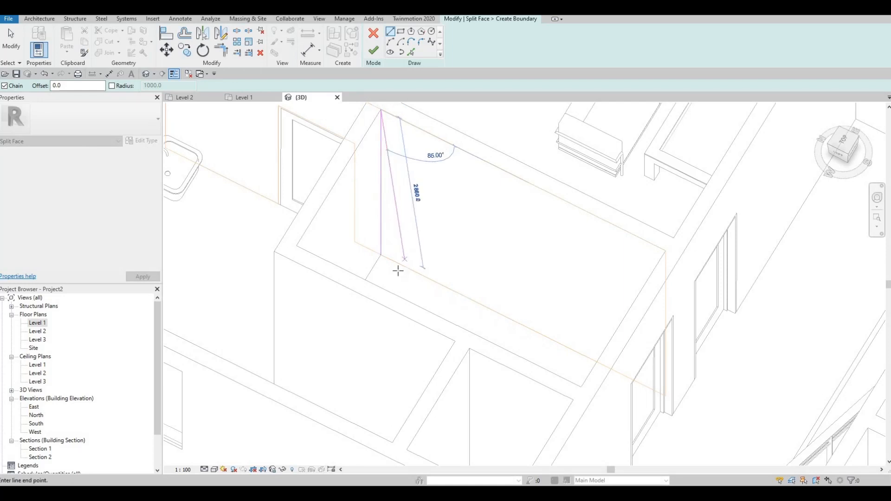
key(Escape)
Step: Check the split line against the wall's edges and complete the face split on that interior wall
shift+middle_drag(379, 311, 390, 147)
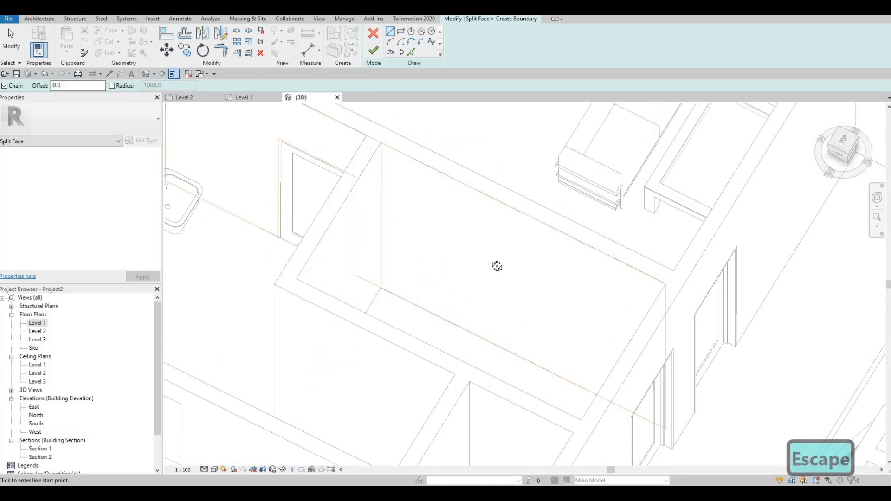
shift+middle_drag(497, 266, 582, 260)
scroll(535, 246, down, 2)
scroll(586, 231, up, 2)
middle_drag(605, 195, 608, 168)
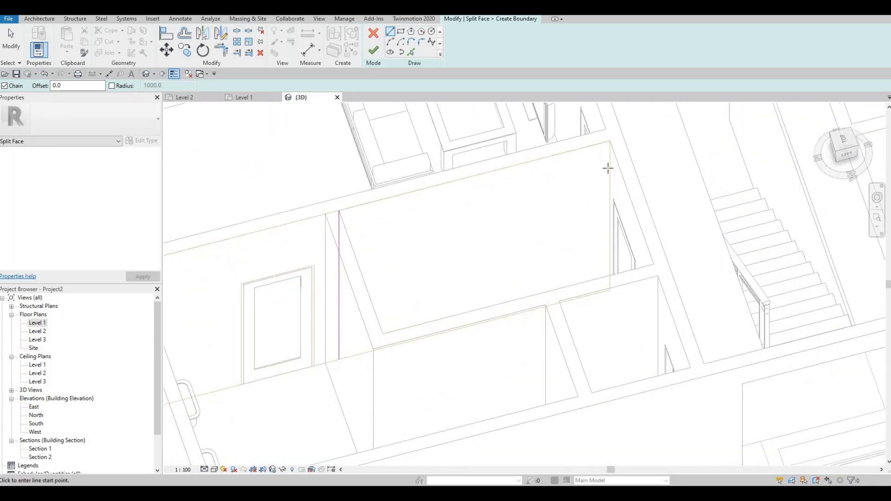
shift+middle_drag(565, 247, 872, 354)
middle_drag(529, 280, 631, 300)
mouse_move(496, 298)
shift+middle_down()
mouse_move(481, 314)
mouse_move(455, 266)
shift+middle_up()
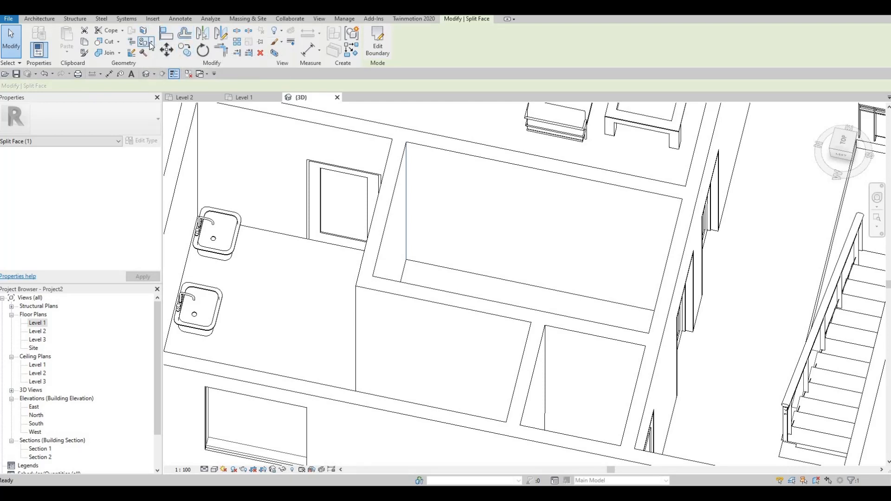
Step: Paint the split region of the interior wall face with the Vapor Retarder material
click(150, 42)
scroll(272, 229, up, 1)
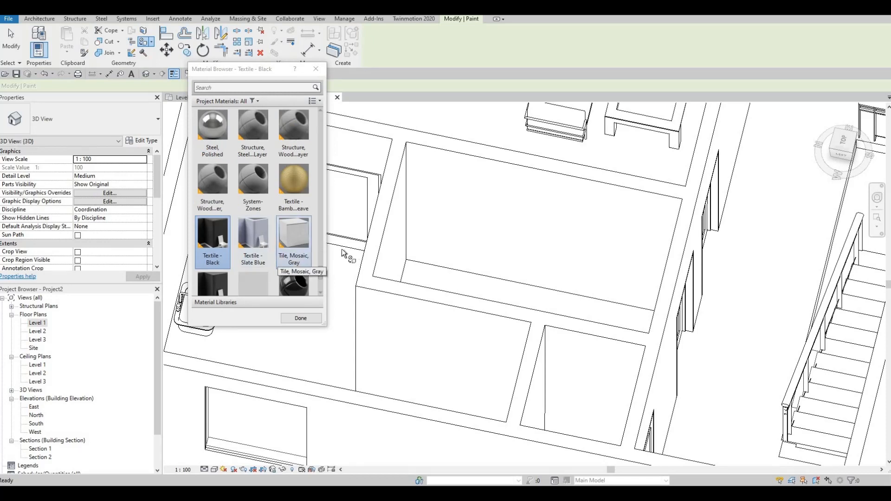
scroll(303, 252, down, 3)
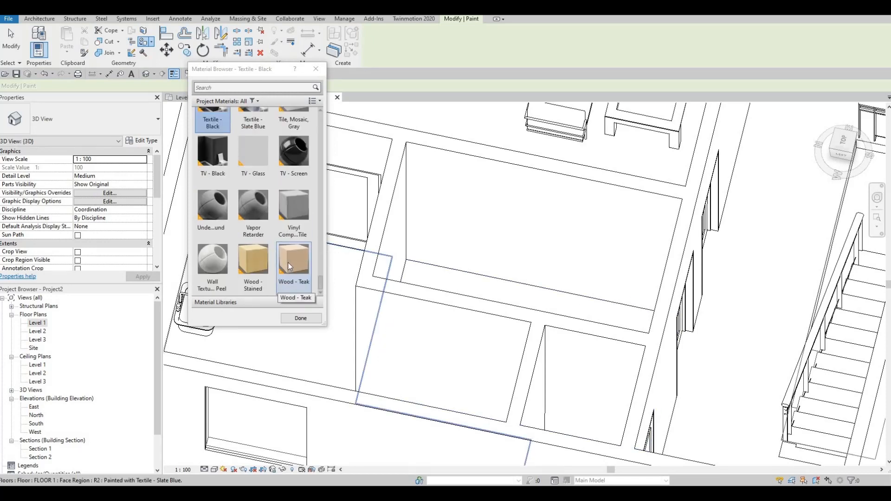
scroll(287, 263, up, 5)
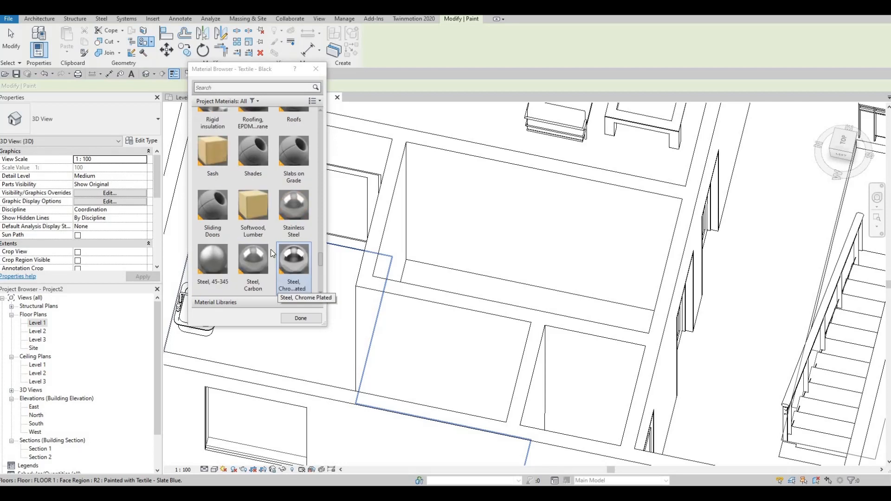
scroll(272, 252, up, 3)
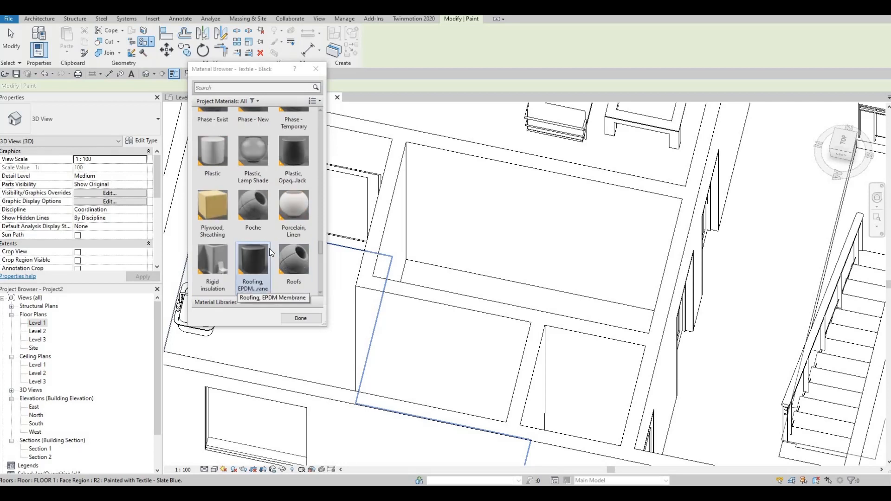
scroll(270, 251, up, 3)
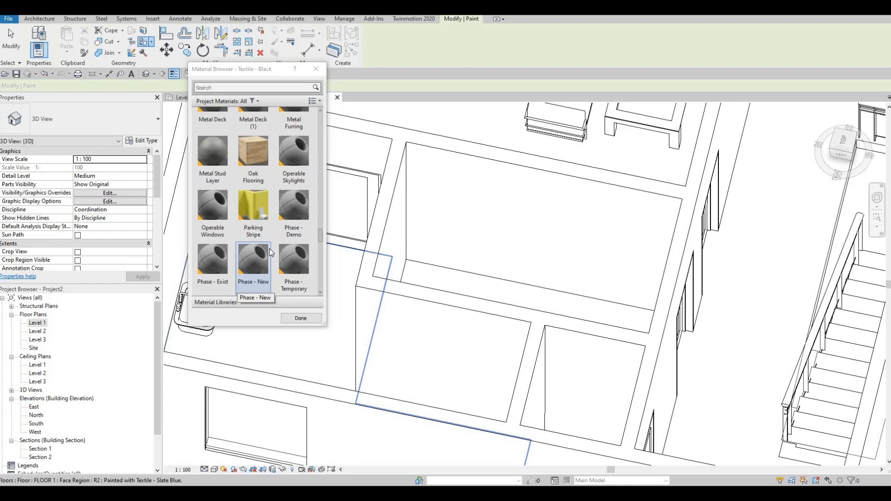
scroll(270, 250, up, 3)
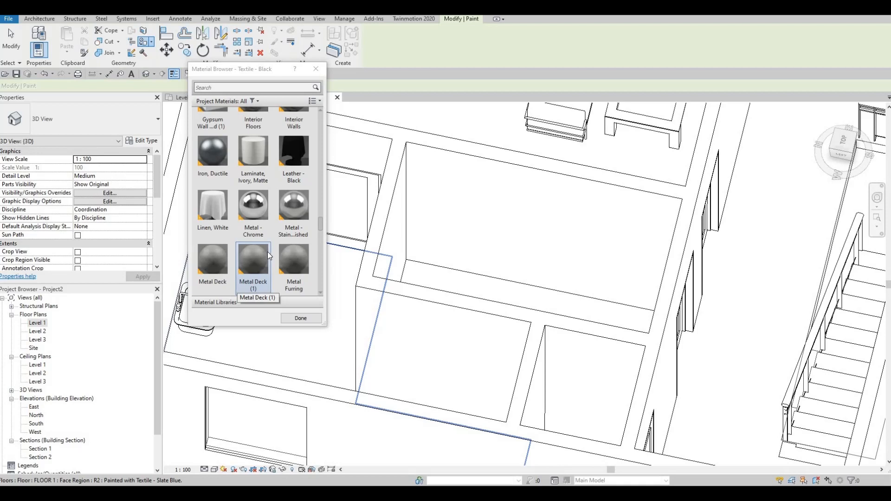
scroll(267, 251, down, 3)
scroll(266, 254, down, 9)
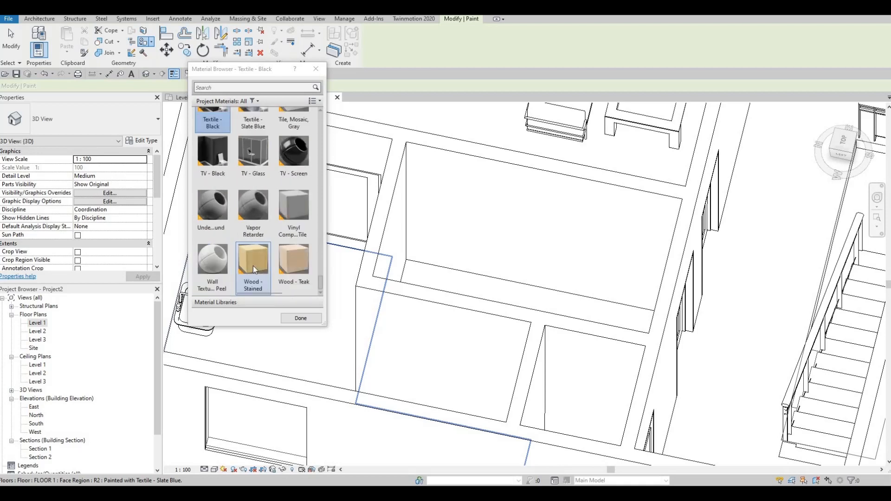
click(211, 274)
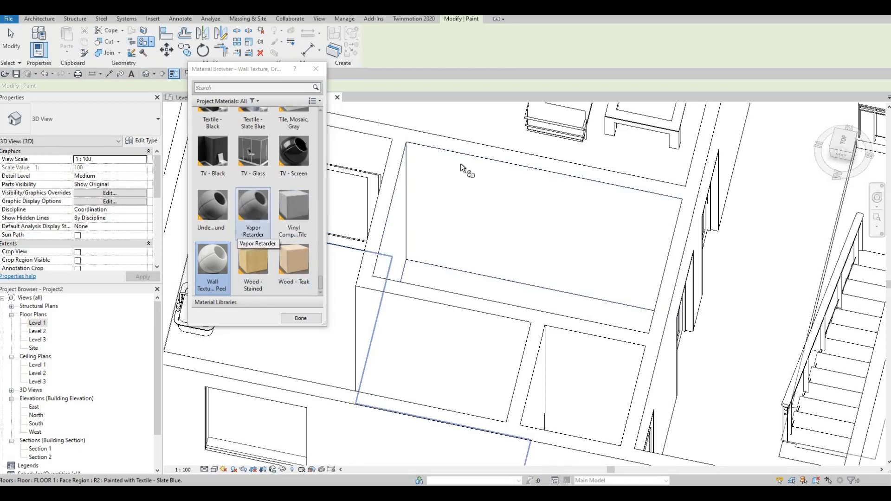
click(489, 236)
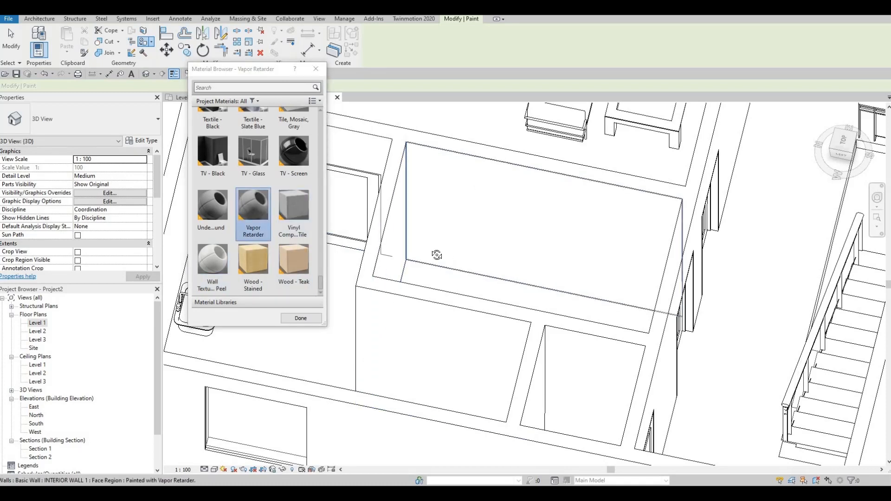
Step: Paint the opposite long interior wall face of the same room with Vapor Retarder
shift+middle_drag(436, 254, 547, 180)
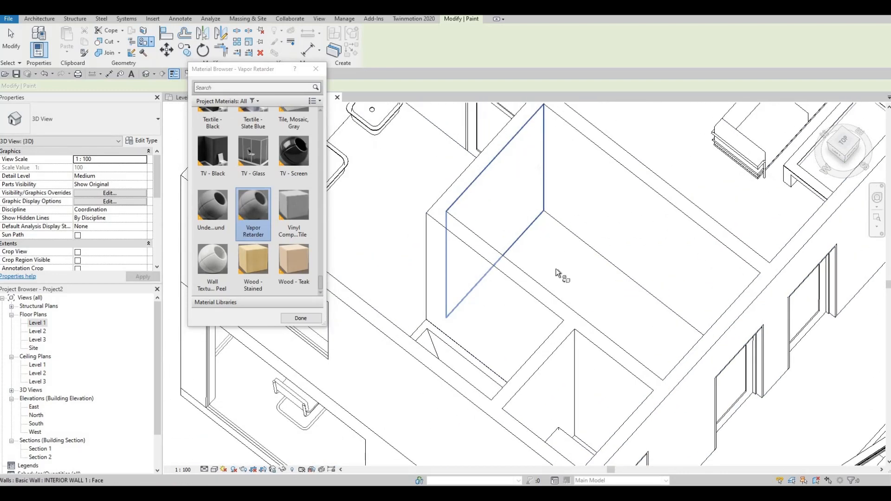
shift+middle_drag(522, 308, 549, 324)
middle_drag(513, 153, 548, 295)
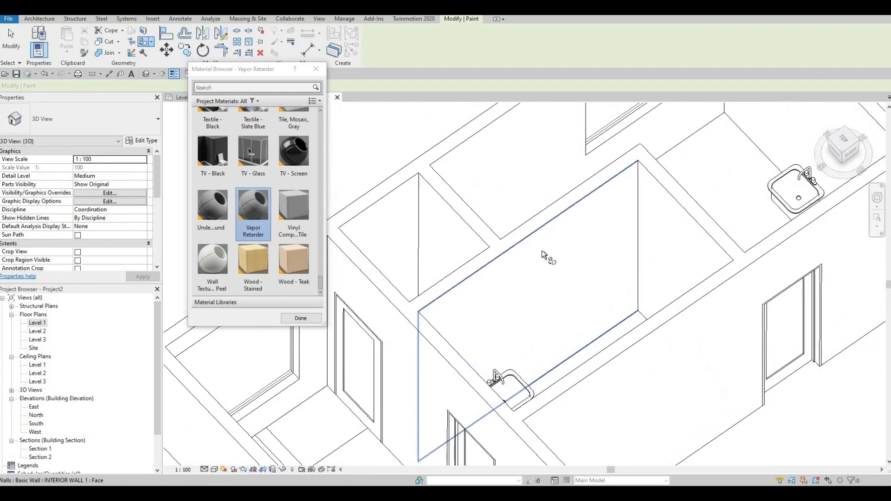
click(596, 269)
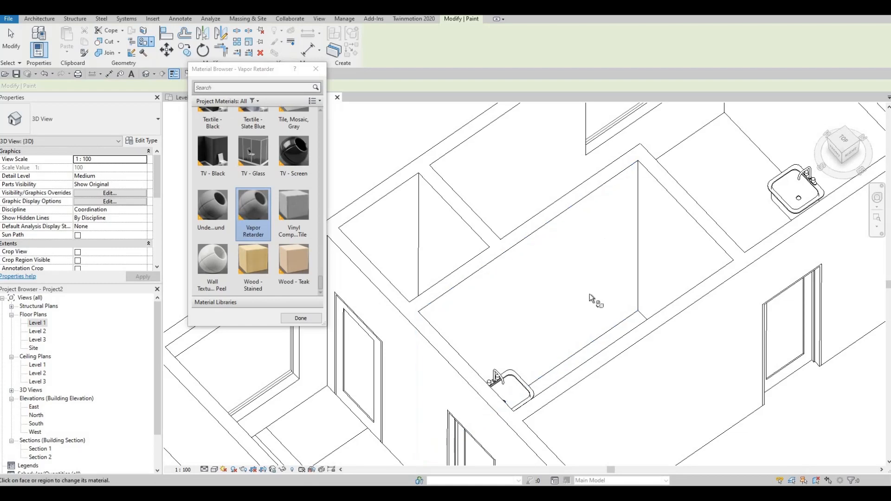
Step: Look over the remaining interior walls around the stairs and the double-sink bathroom, and finish painting
shift+middle_drag(549, 306, 603, 279)
scroll(761, 390, down, 2)
middle_drag(761, 390, 606, 272)
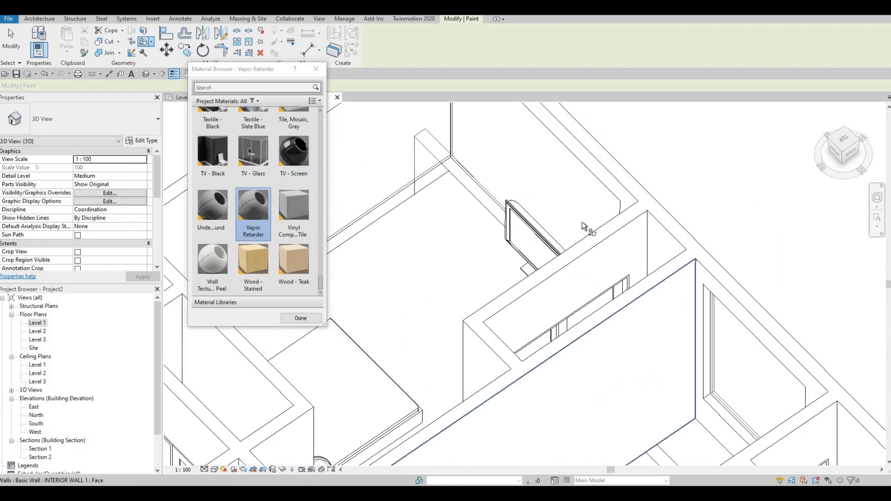
scroll(622, 303, down, 2)
middle_drag(621, 303, 592, 227)
middle_drag(653, 360, 626, 276)
scroll(626, 277, down, 1)
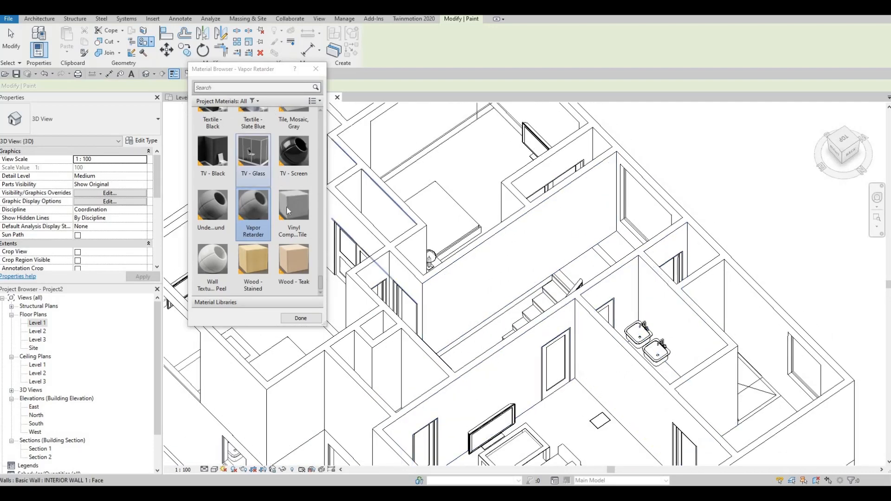
click(294, 262)
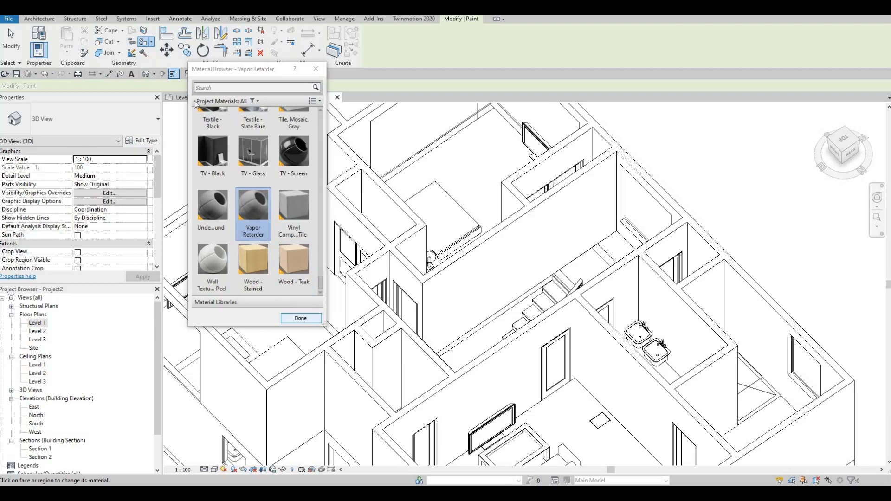
click(300, 318)
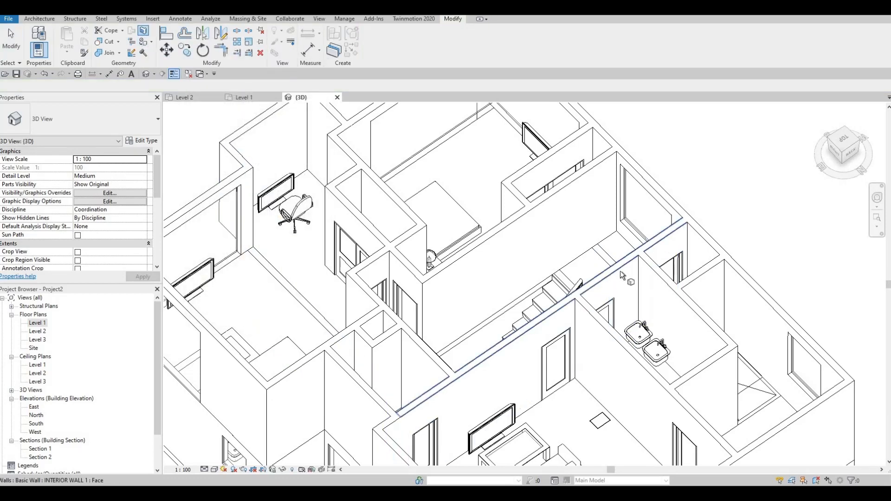
Step: Start a face split on the long interior wall running between the staircase and the double-sink bathroom
click(604, 281)
middle_drag(604, 281, 509, 236)
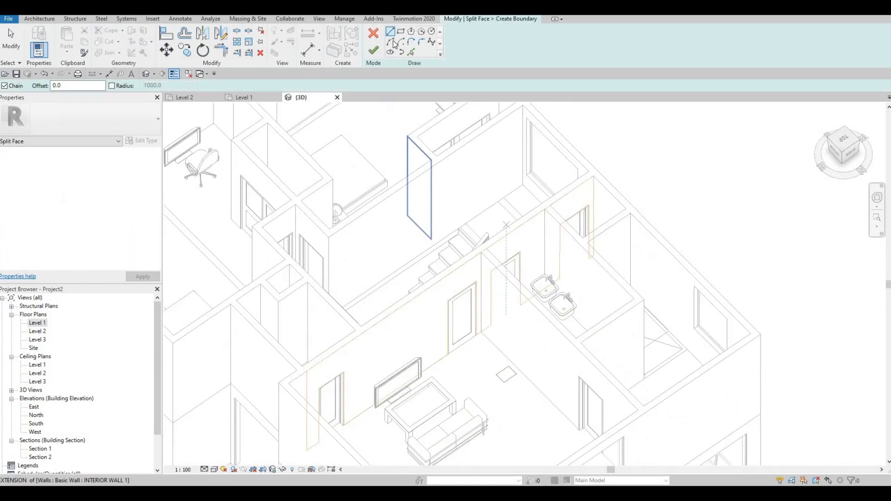
scroll(585, 297, up, 5)
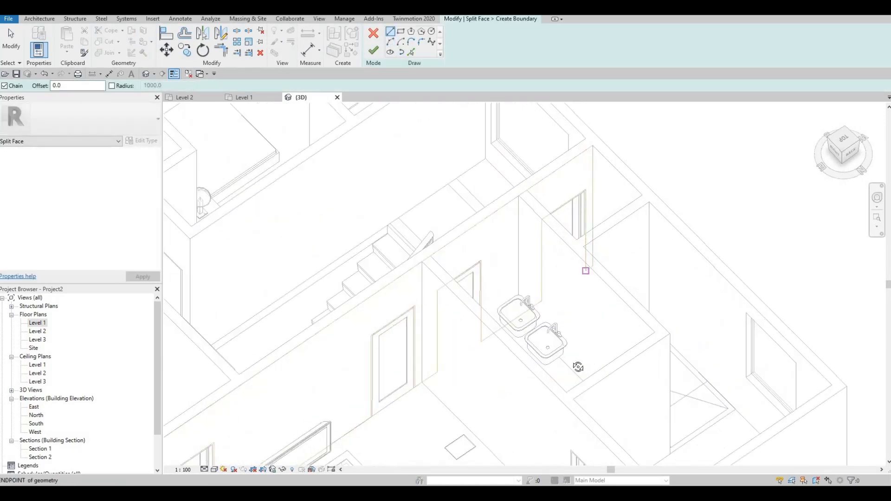
shift+middle_drag(467, 209, 656, 255)
middle_drag(498, 207, 654, 294)
scroll(603, 257, up, 1)
scroll(602, 257, up, 1)
shift+middle_drag(625, 252, 627, 251)
scroll(598, 256, up, 4)
shift+middle_drag(676, 232, 856, 310)
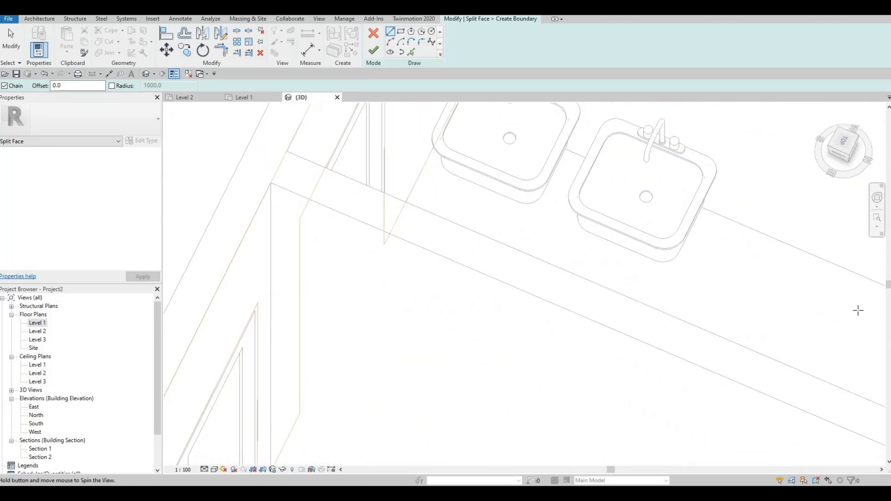
middle_drag(582, 136, 766, 223)
scroll(767, 224, down, 1)
scroll(742, 190, up, 1)
shift+middle_drag(556, 259, 589, 254)
middle_drag(497, 107, 618, 266)
scroll(586, 243, up, 1)
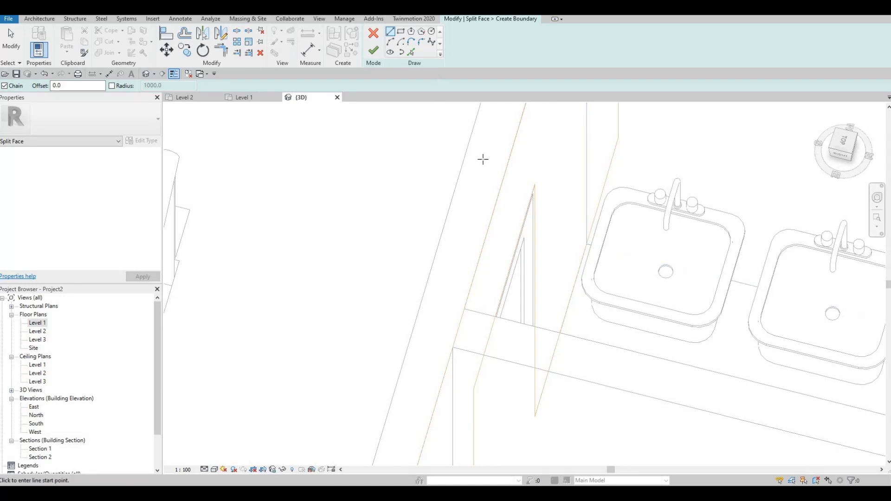
Step: Sketch a vertical split line about 3017 mm high on that face, from floor to wall top at the bathroom corner beside the sinks
click(587, 245)
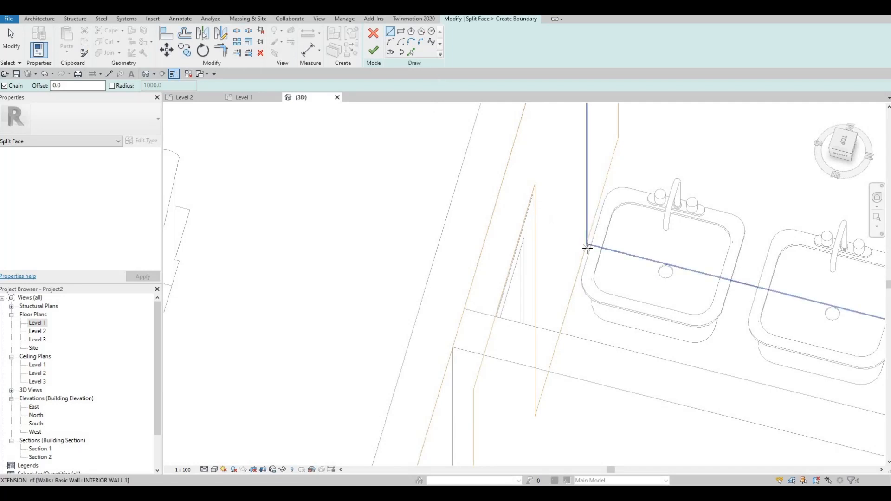
key(Escape)
click(583, 195)
scroll(599, 234, down, 2)
middle_drag(599, 234, 615, 353)
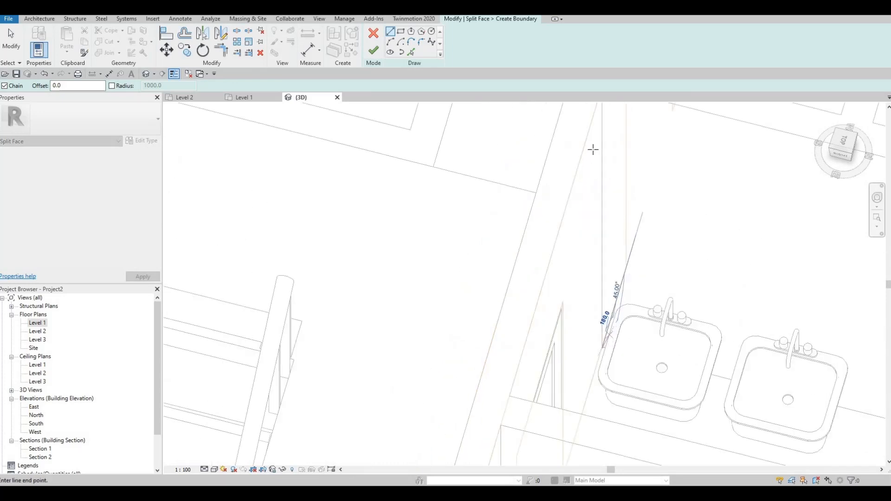
scroll(599, 241, down, 2)
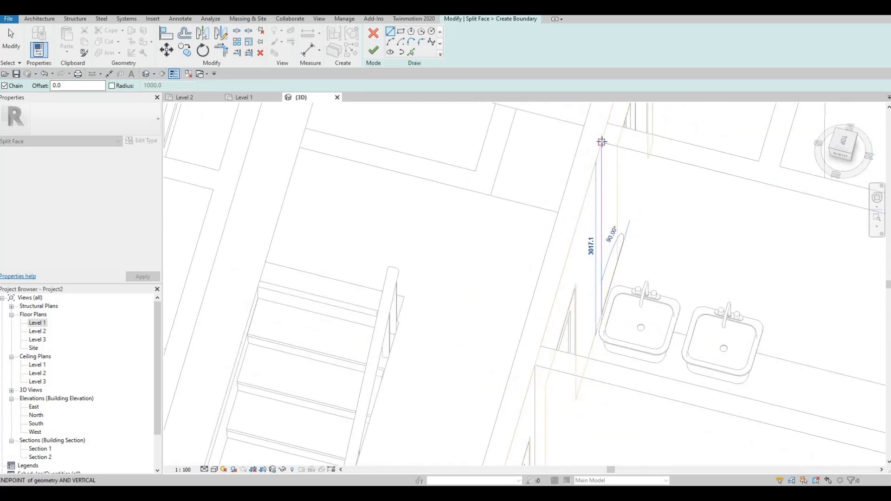
scroll(656, 385, down, 3)
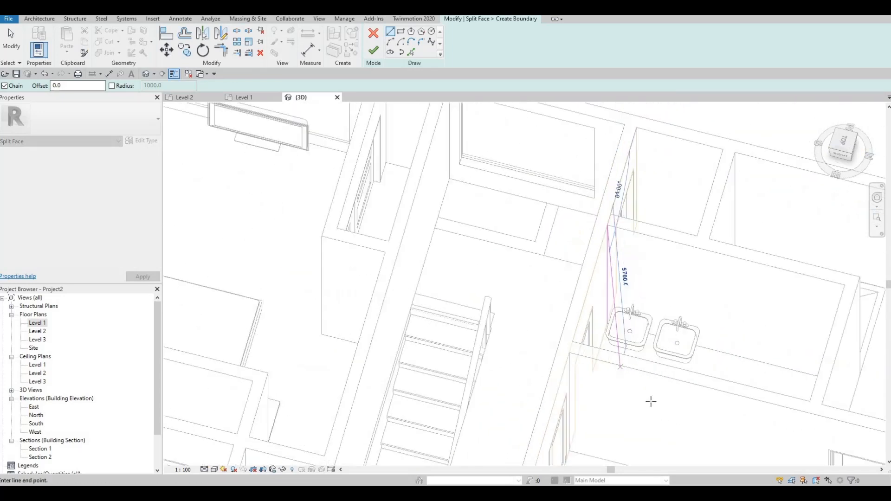
key(Escape)
Step: Sketch a second vertical split line 3000 mm high at the bathroom's opposite corner beside the door, and try to finish the sketch
shift+middle_drag(594, 419, 395, 283)
scroll(371, 358, up, 5)
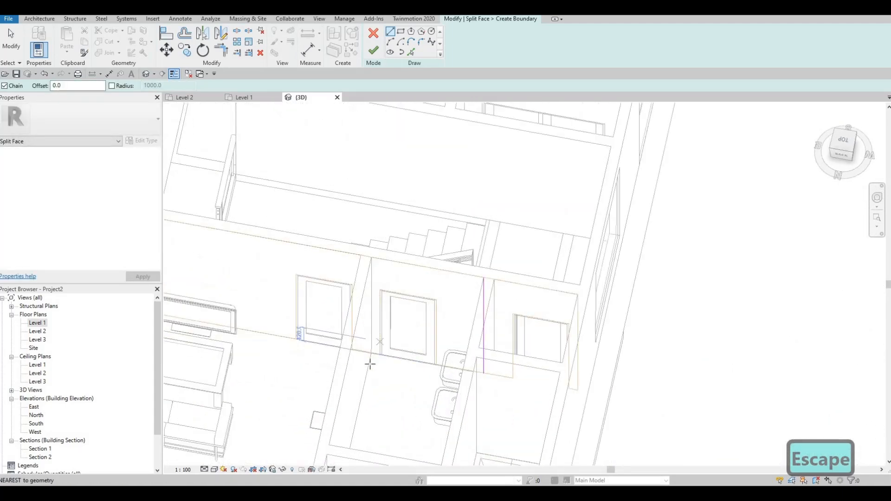
click(367, 363)
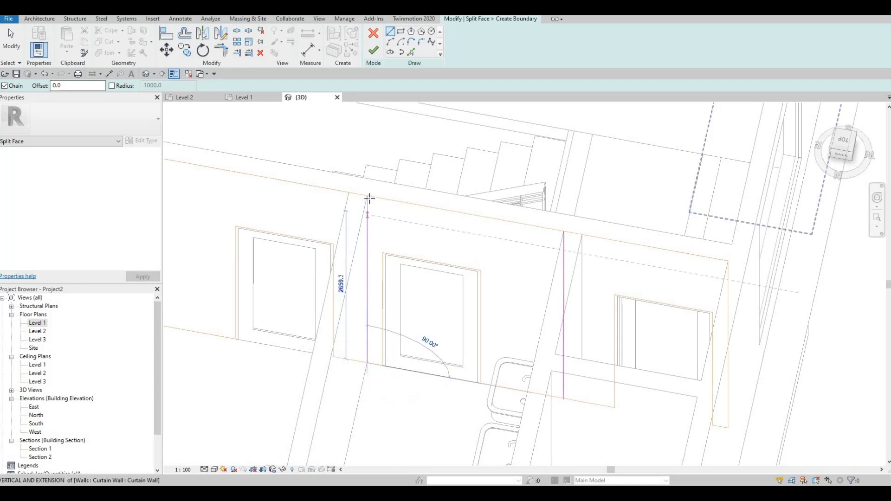
click(367, 196)
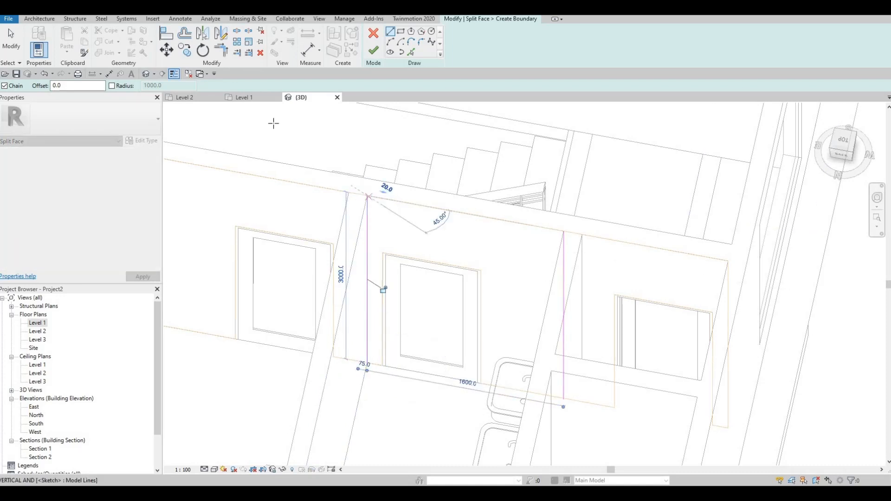
key(Escape)
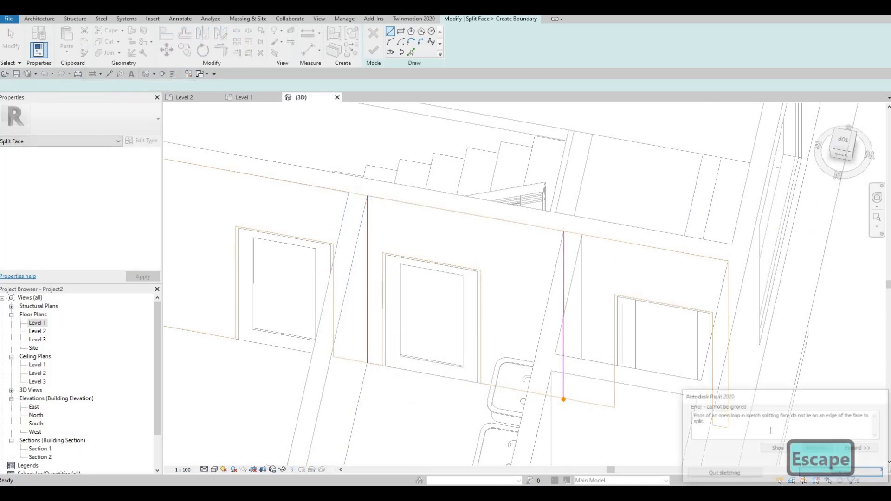
key(Escape)
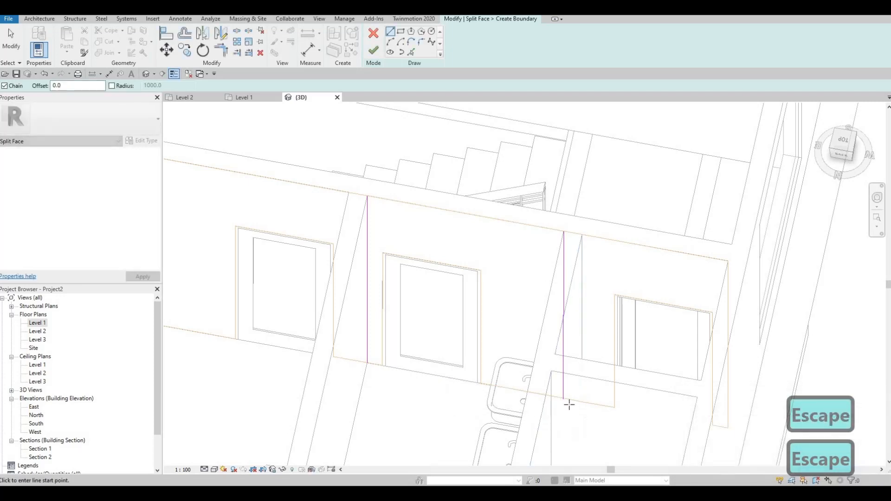
Step: Shorten the overshooting lower end of the split line behind the sinks to the wall face's bottom edge, and finish the face split
scroll(566, 404, up, 4)
scroll(548, 344, up, 2)
key(Escape)
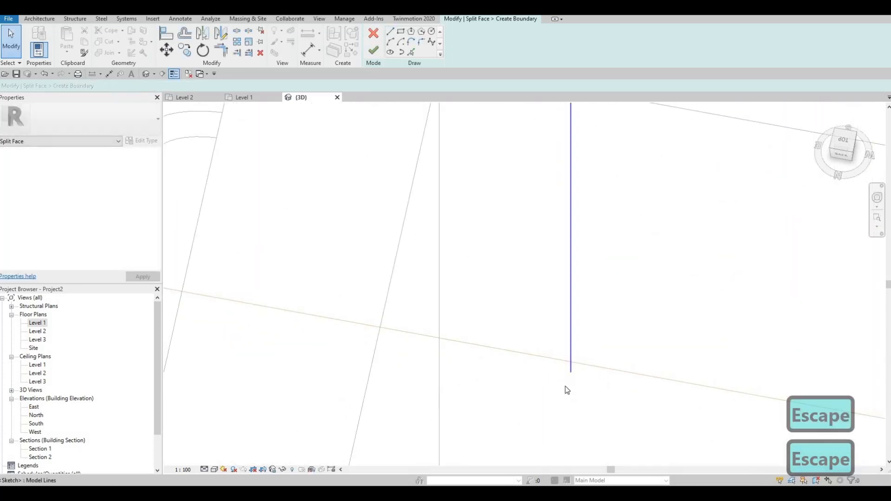
click(573, 382)
scroll(571, 383, down, 2)
mouse_move(605, 406)
shift+middle_down()
mouse_move(648, 429)
mouse_move(639, 396)
mouse_move(603, 409)
mouse_move(598, 421)
mouse_move(574, 370)
shift+middle_up()
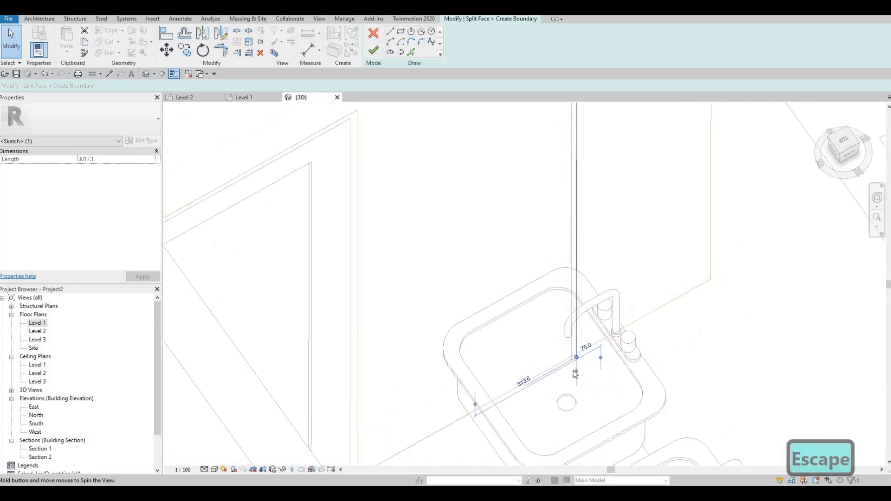
scroll(575, 370, up, 2)
key(Escape)
scroll(578, 353, up, 1)
click(580, 349)
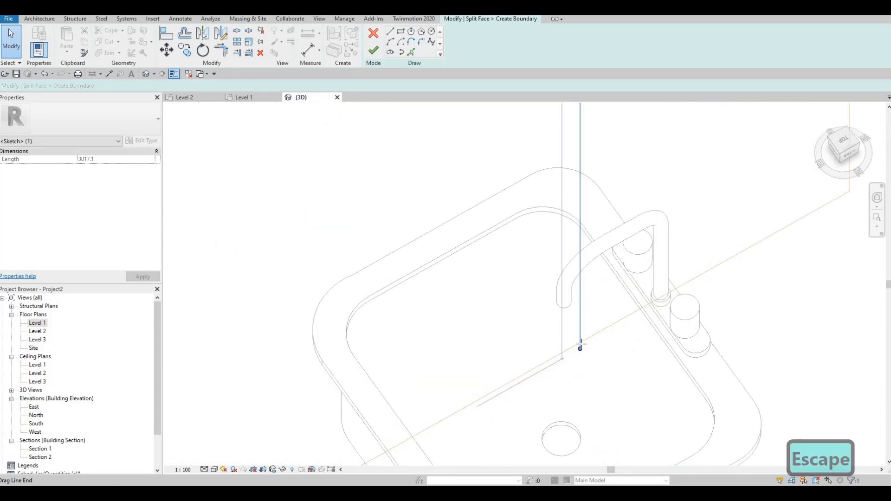
drag(580, 347, 580, 343)
scroll(580, 342, down, 2)
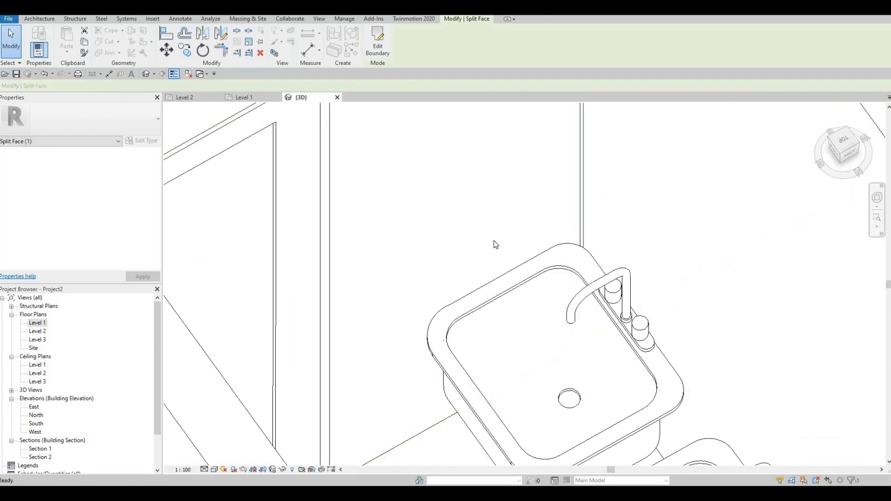
scroll(515, 319, down, 4)
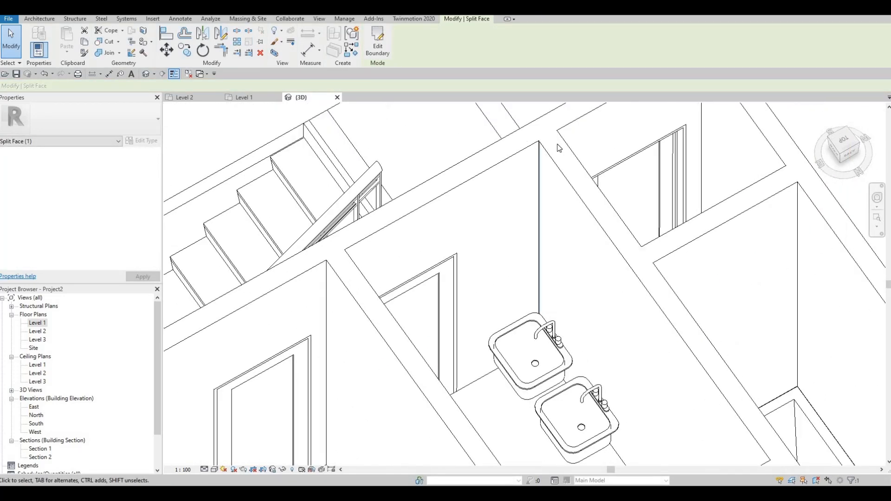
scroll(547, 162, up, 5)
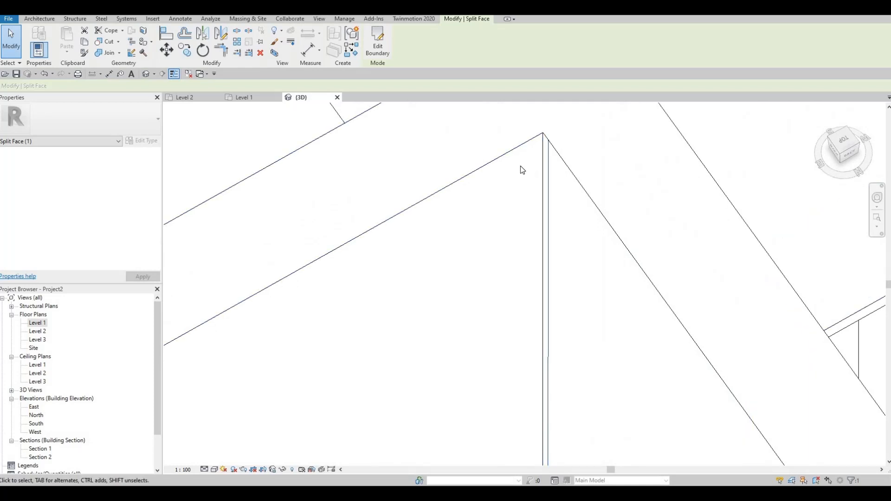
click(510, 193)
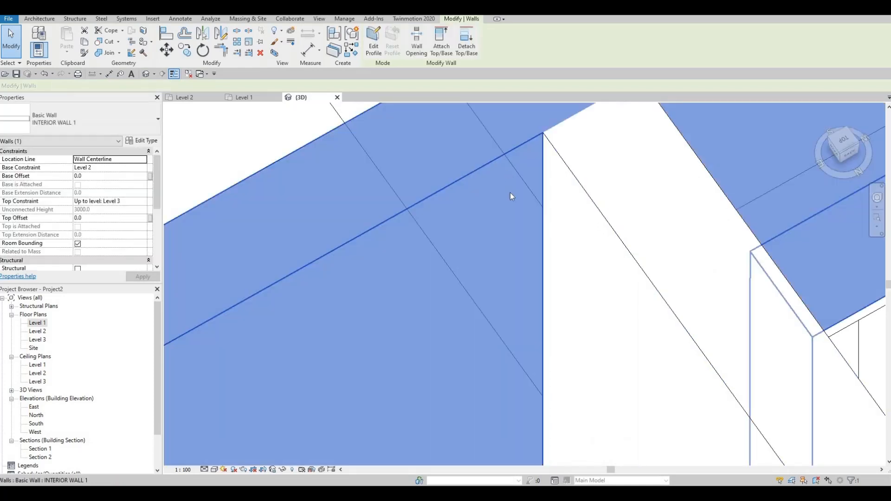
scroll(501, 293, down, 4)
key(Escape)
Step: Paint the split region of the long interior wall inside the double-sink bathroom with Vapor Retarder, and finish painting
shift+middle_drag(582, 281, 436, 252)
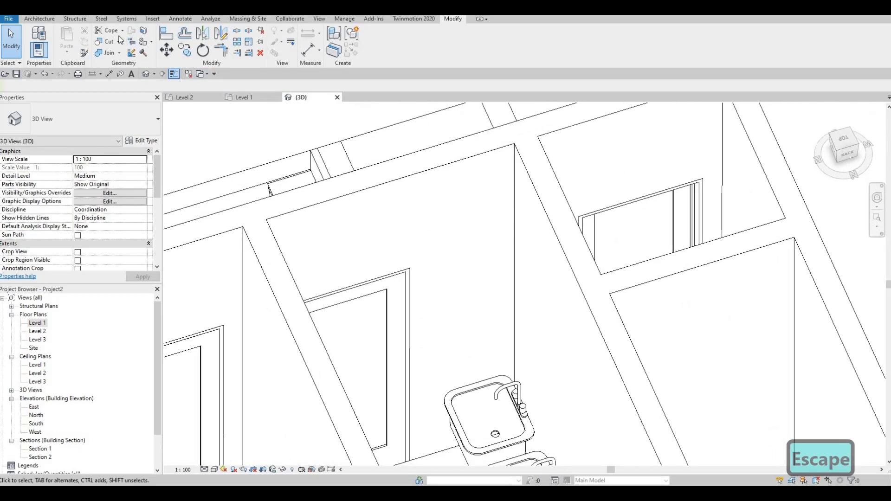
click(141, 53)
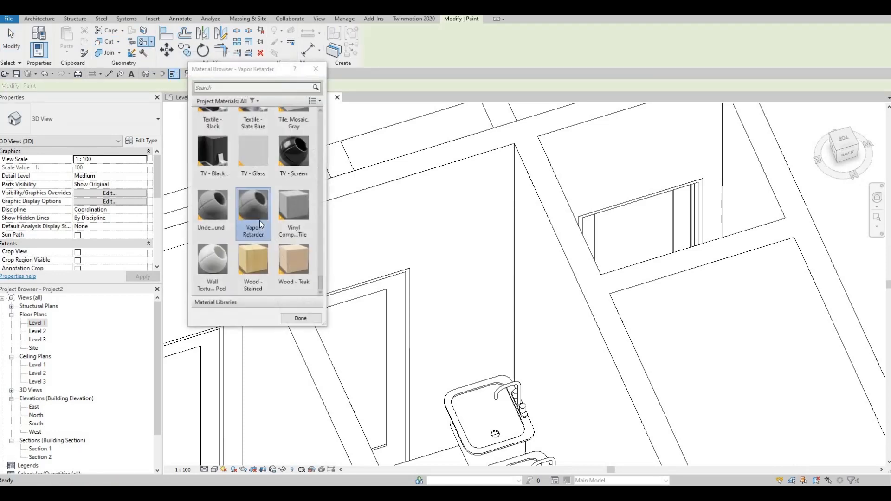
scroll(260, 220, up, 1)
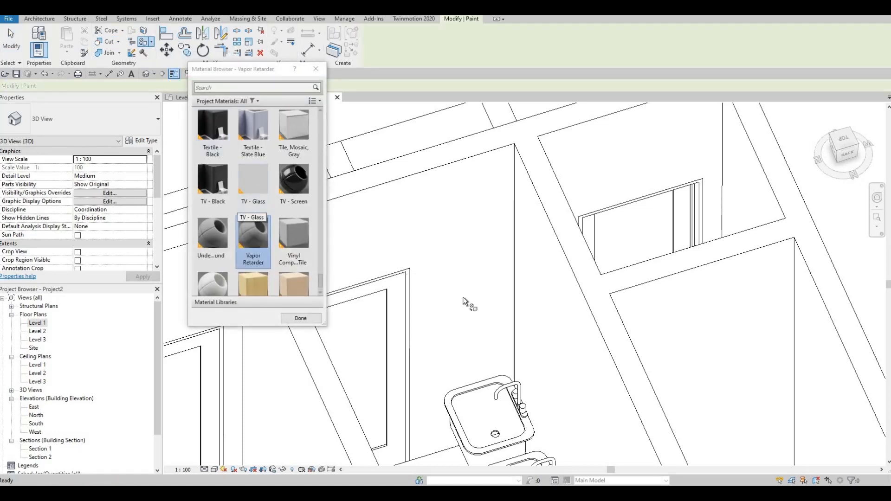
click(491, 276)
scroll(490, 272, down, 3)
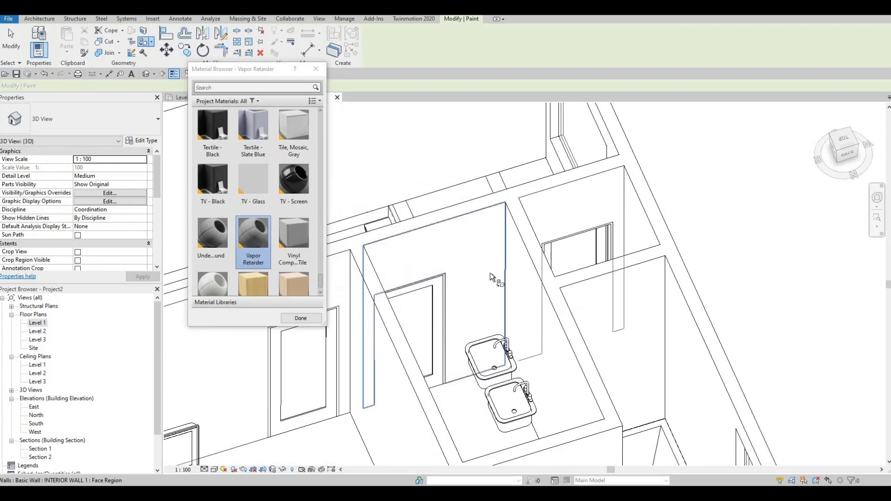
click(301, 318)
mouse_move(352, 278)
middle_down()
mouse_move(456, 308)
mouse_move(408, 384)
mouse_move(445, 288)
mouse_move(478, 262)
middle_up()
key(Escape)
Step: Start a face split on the room-side face of the long exterior wall beyond the double-sink bathroom
scroll(408, 384, down, 3)
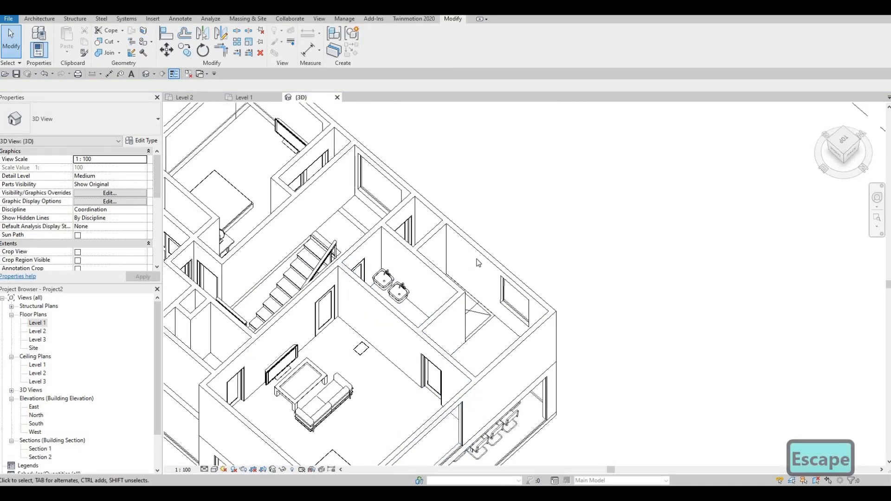
shift+middle_drag(506, 291, 502, 298)
scroll(502, 299, up, 2)
middle_drag(487, 251, 478, 253)
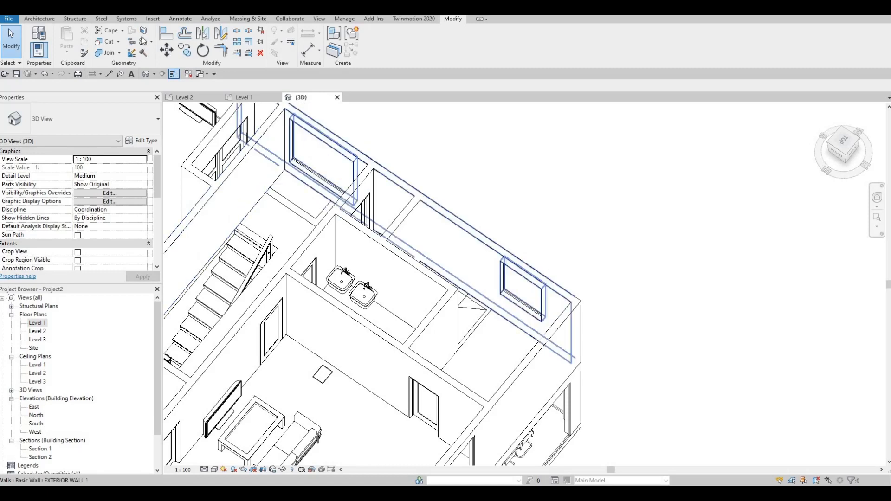
key(s)
key(f)
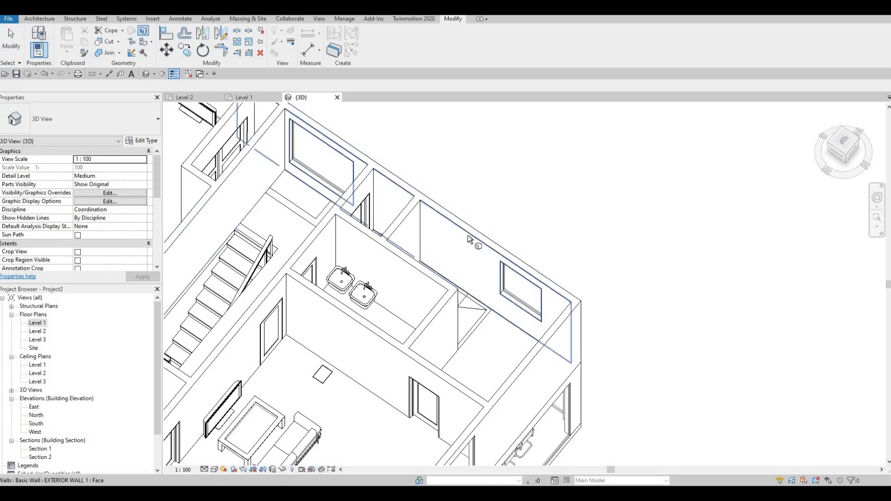
click(468, 236)
scroll(421, 208, up, 3)
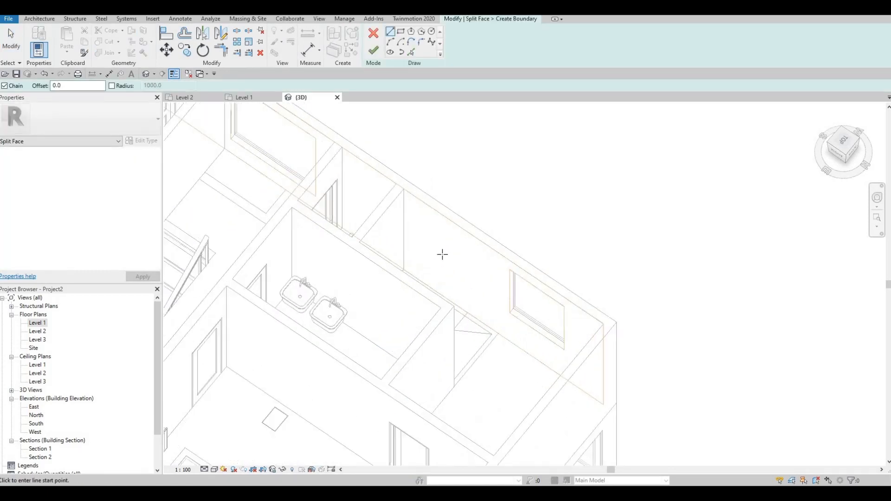
middle_drag(490, 198, 486, 233)
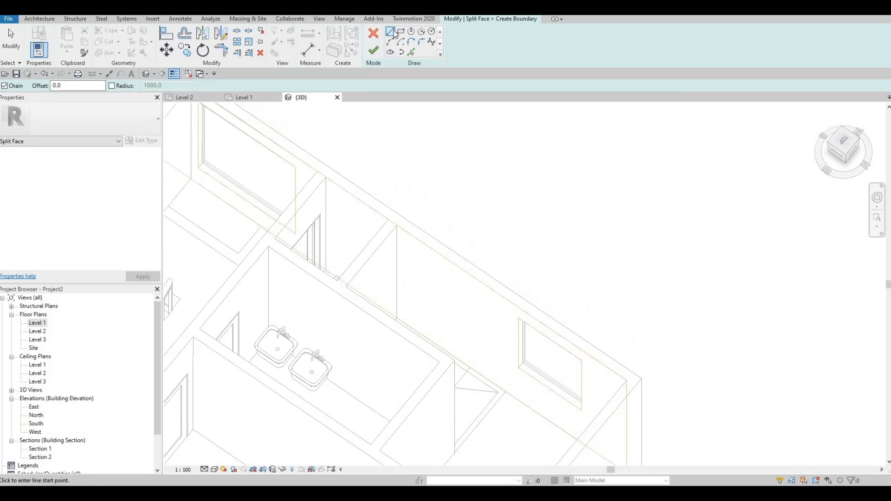
Step: Sketch a vertical split line on the exterior wall face from floor to wall top at the short partition's corner, and finish the split
click(393, 33)
scroll(413, 316, up, 3)
shift+middle_drag(382, 223, 384, 294)
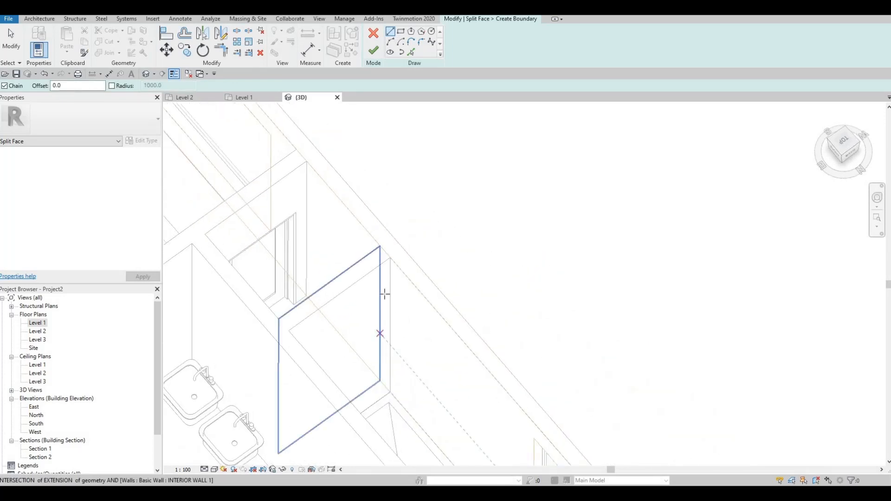
middle_drag(395, 397, 396, 302)
scroll(388, 296, up, 3)
click(395, 297)
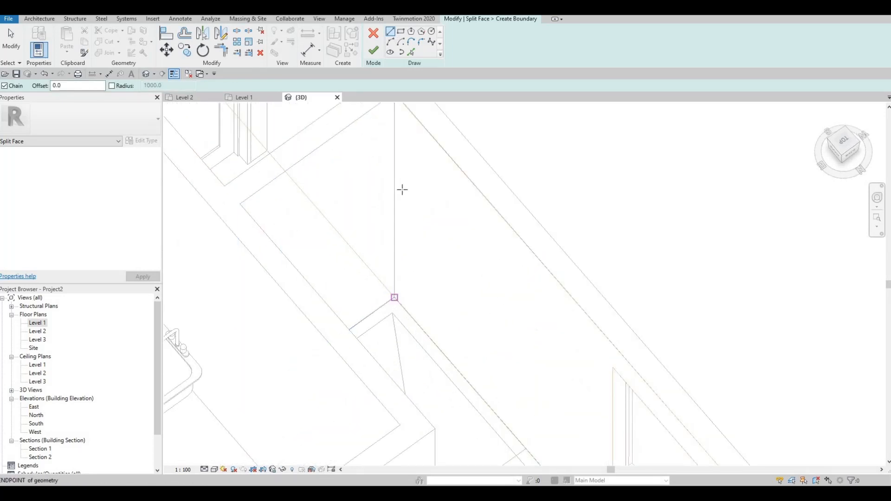
middle_drag(395, 104, 394, 206)
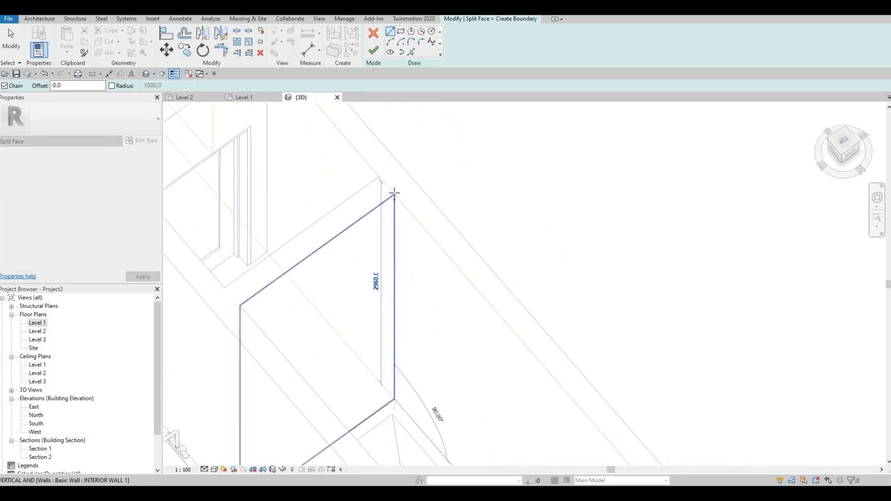
click(394, 193)
scroll(396, 183, down, 2)
key(Escape)
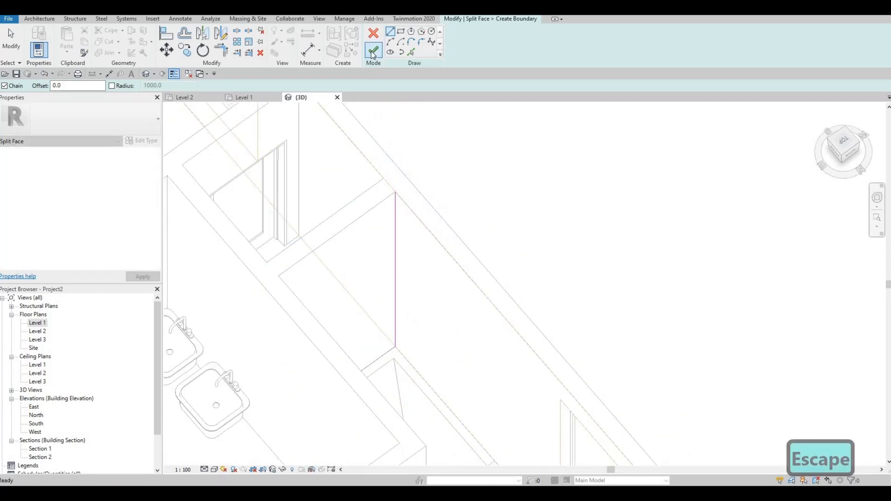
click(373, 51)
Step: Start a face split on the interior wall face opposite the exterior wall, where the same short partition meets it
mouse_move(334, 294)
shift+middle_down()
mouse_move(385, 273)
mouse_move(392, 260)
mouse_move(292, 258)
mouse_move(391, 252)
shift+middle_up()
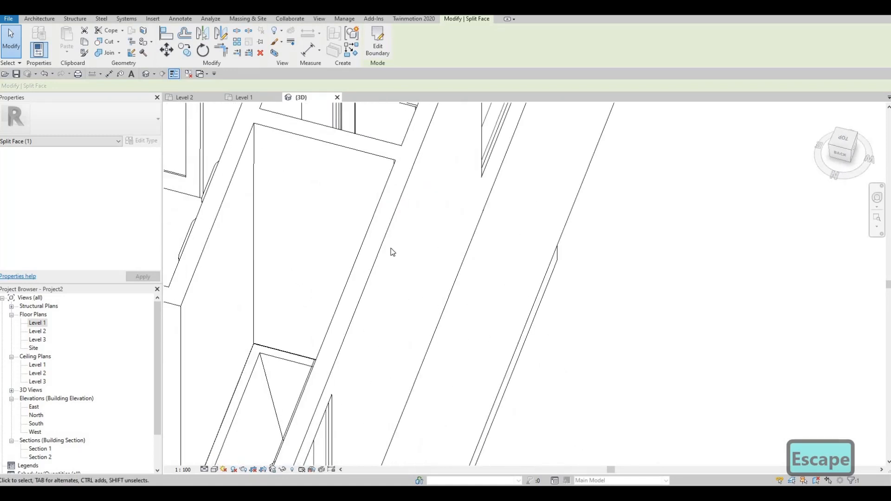
scroll(385, 251, down, 2)
key(Escape)
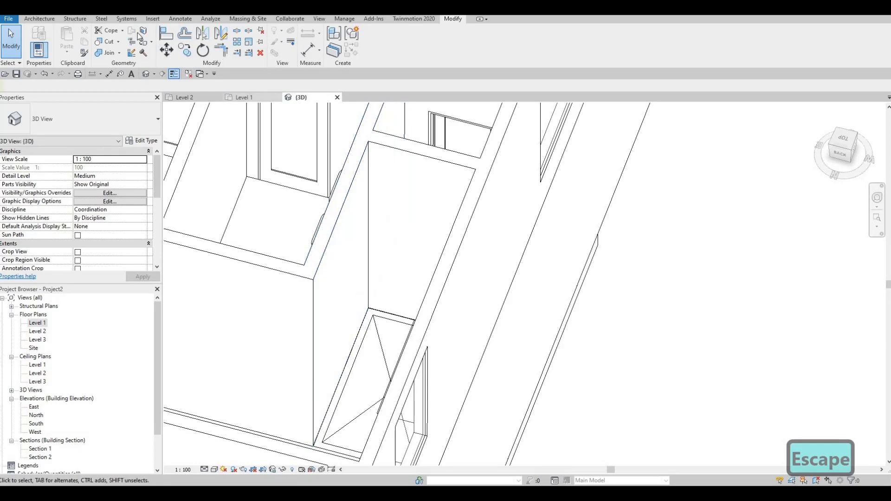
scroll(395, 330, up, 3)
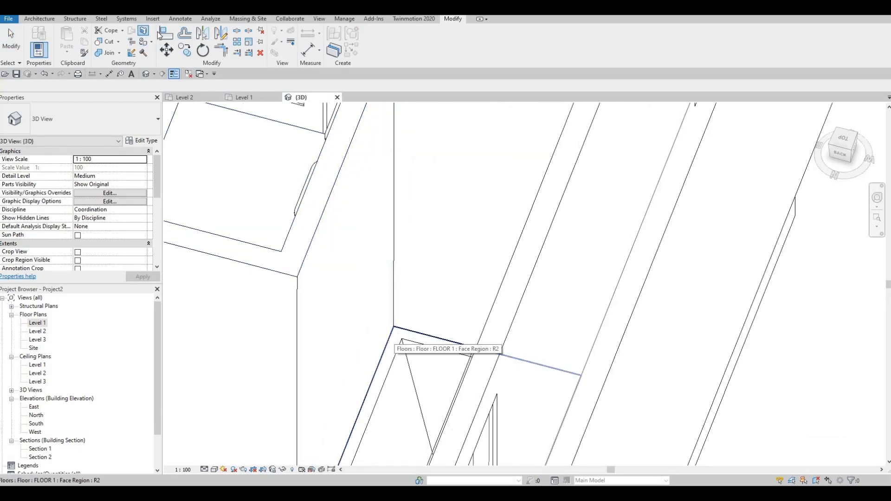
click(185, 50)
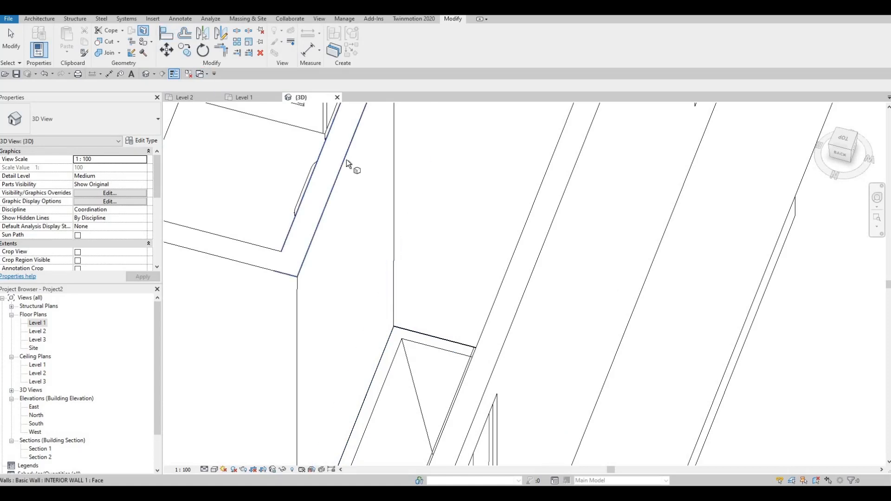
click(401, 311)
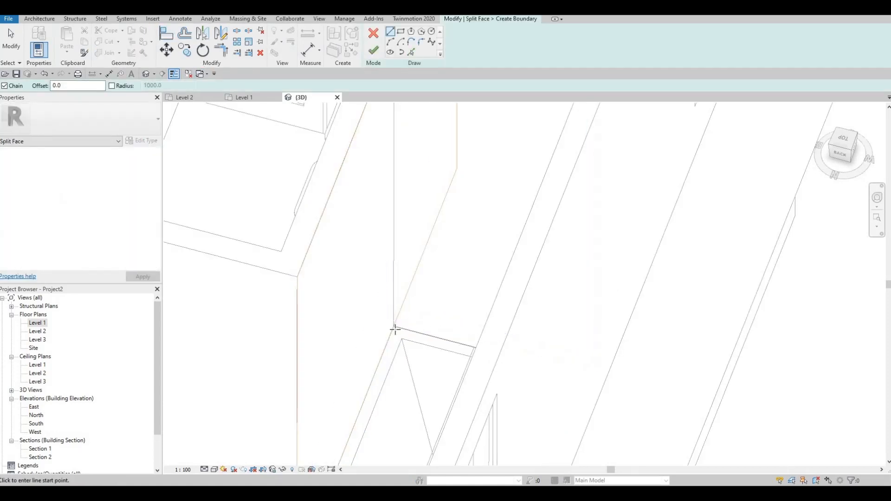
Step: Sketch a vertical split line from the floor corner to the wall top where the partition meets the interior wall, and finish the split
click(390, 271)
scroll(396, 216, up, 4)
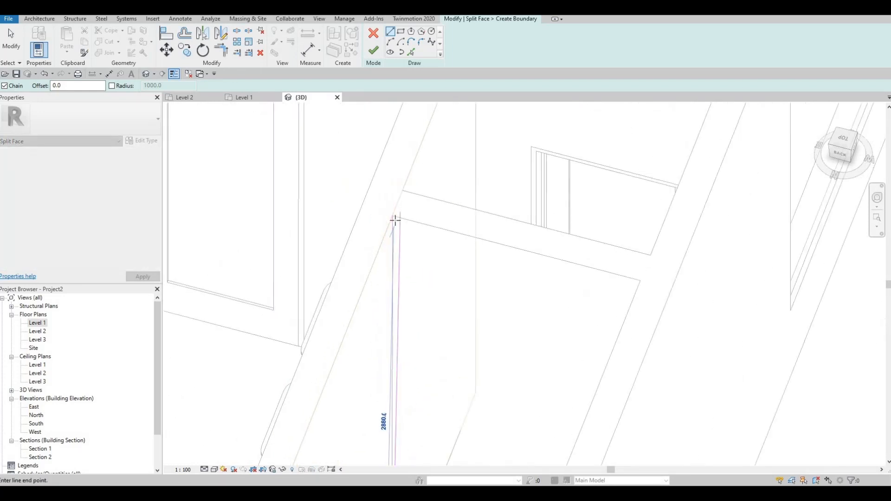
scroll(386, 213, up, 3)
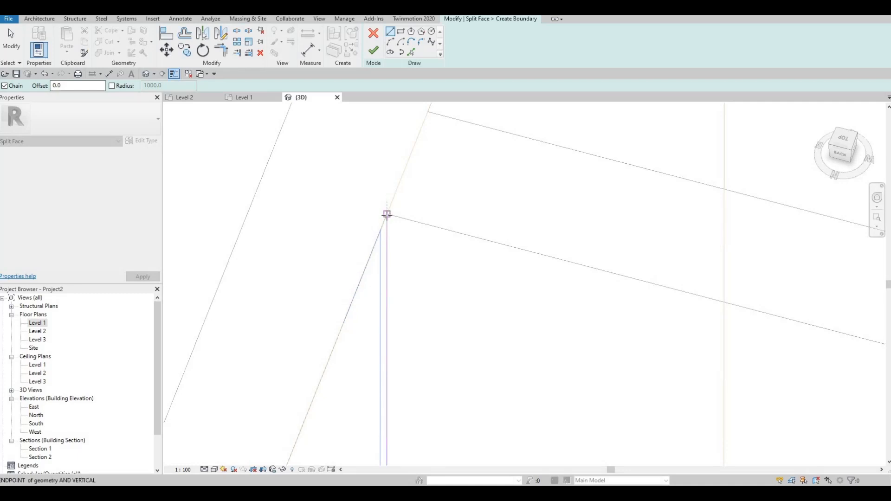
click(386, 214)
scroll(398, 198, down, 3)
key(Escape)
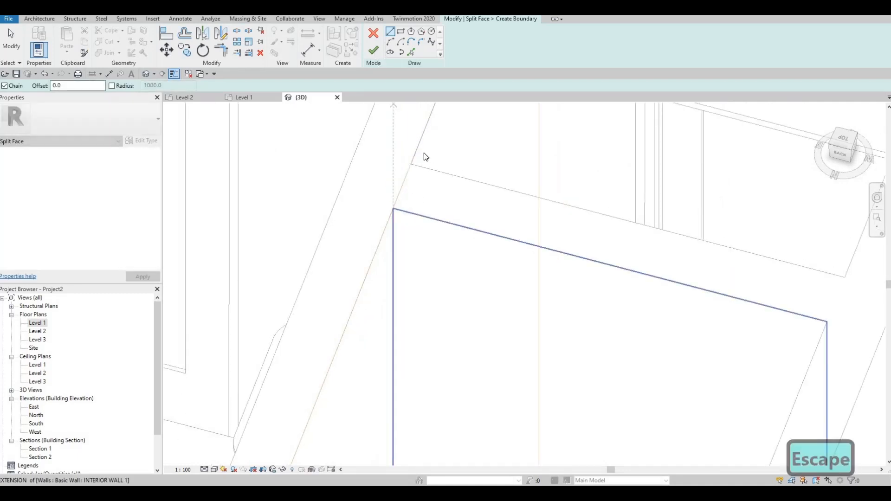
click(373, 50)
scroll(428, 273, down, 5)
key(Escape)
key(Escape)
middle_drag(466, 263, 461, 267)
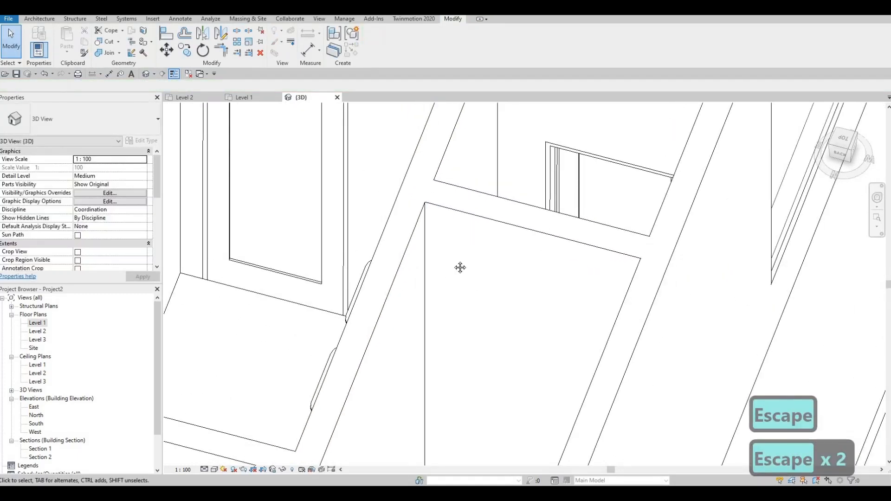
scroll(460, 267, down, 3)
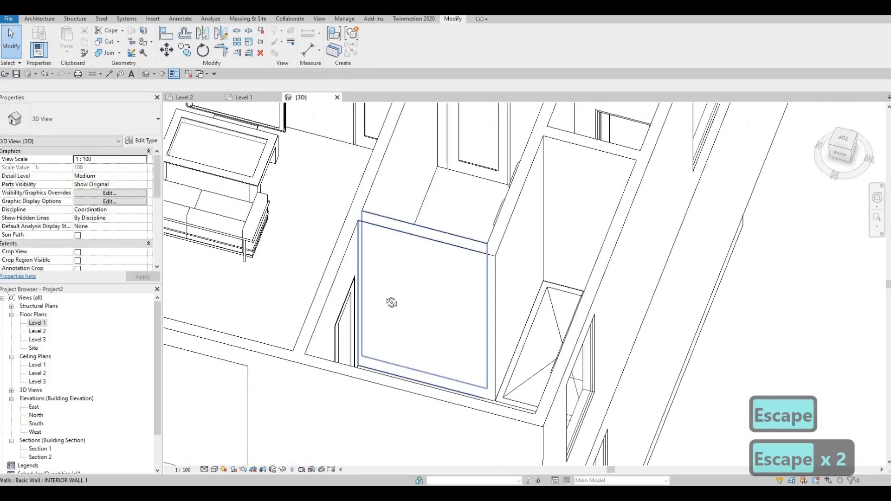
Step: Split the door-side interior wall face with a 3000 mm vertical line from floor to wall top at the partition corner
shift+middle_drag(392, 294, 349, 195)
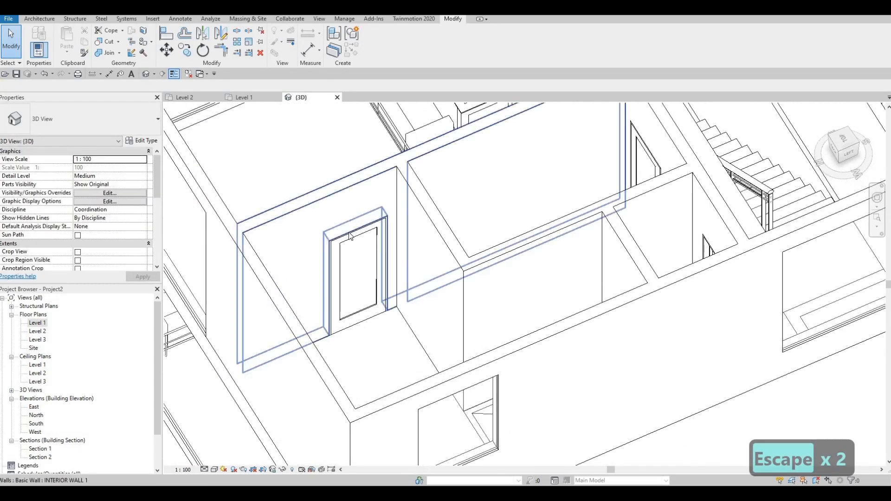
middle_drag(349, 231, 349, 274)
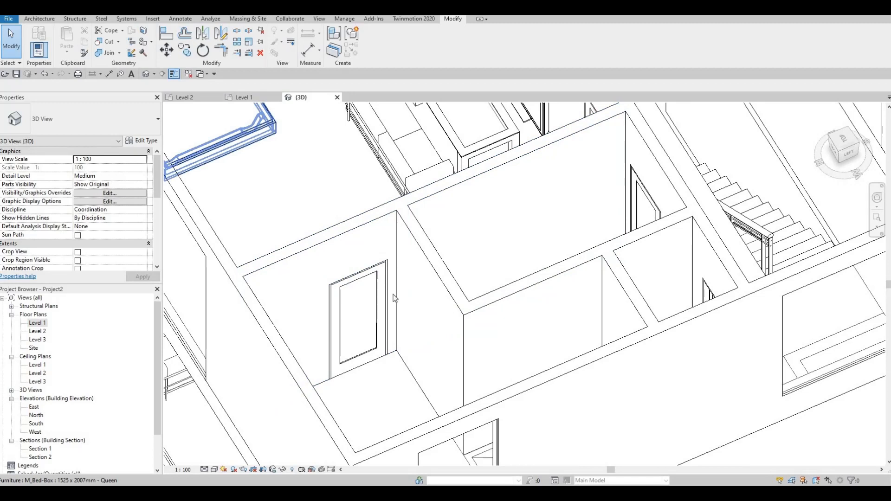
click(316, 246)
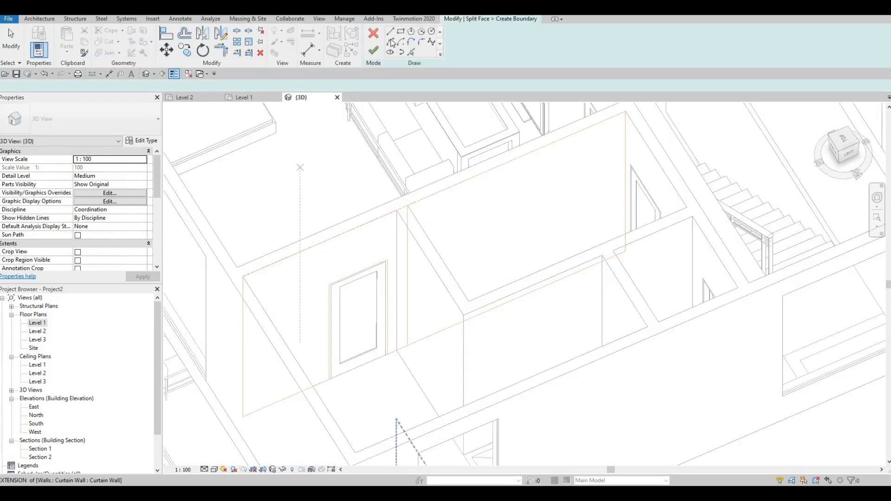
scroll(382, 373, up, 5)
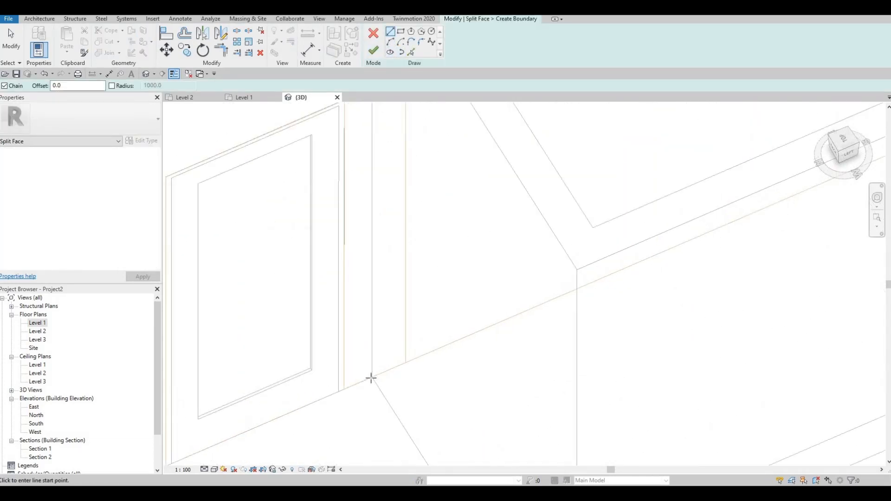
click(371, 377)
middle_drag(368, 232, 368, 323)
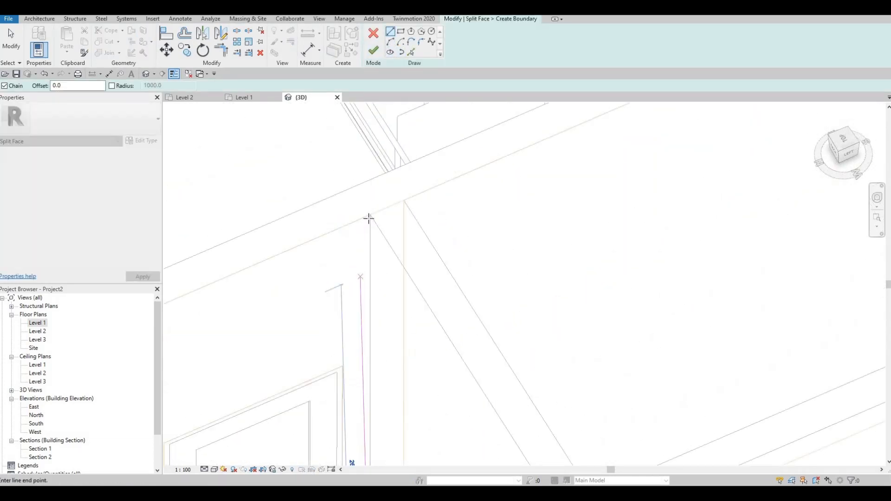
click(369, 215)
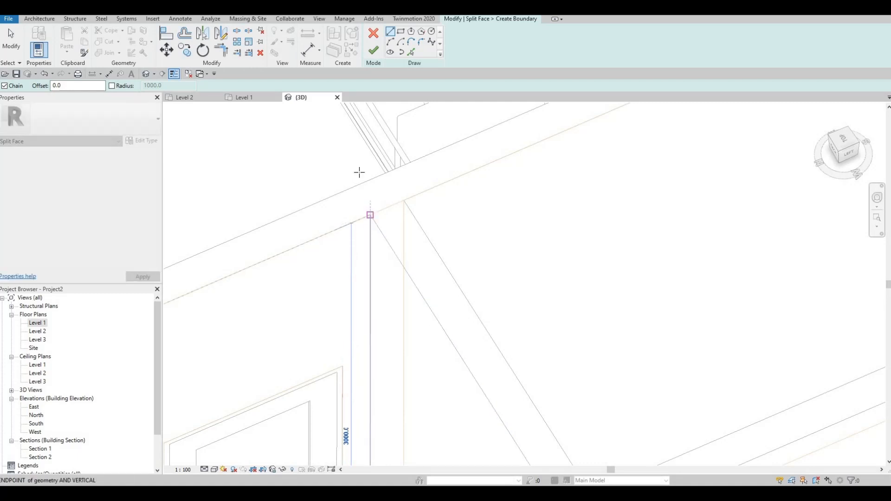
key(Escape)
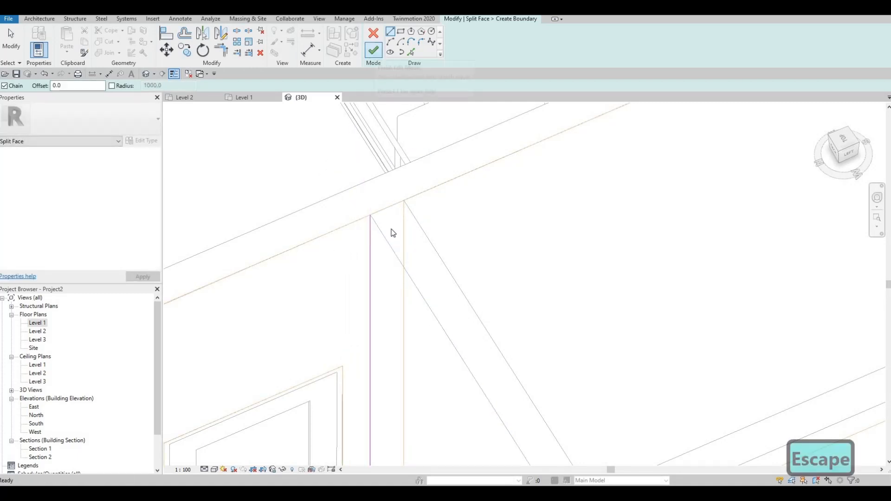
Step: Split the exterior wall face behind the two sinks with a 3000 mm vertical line at the bathroom's partition corner
scroll(393, 232, down, 2)
shift+middle_drag(606, 327, 503, 225)
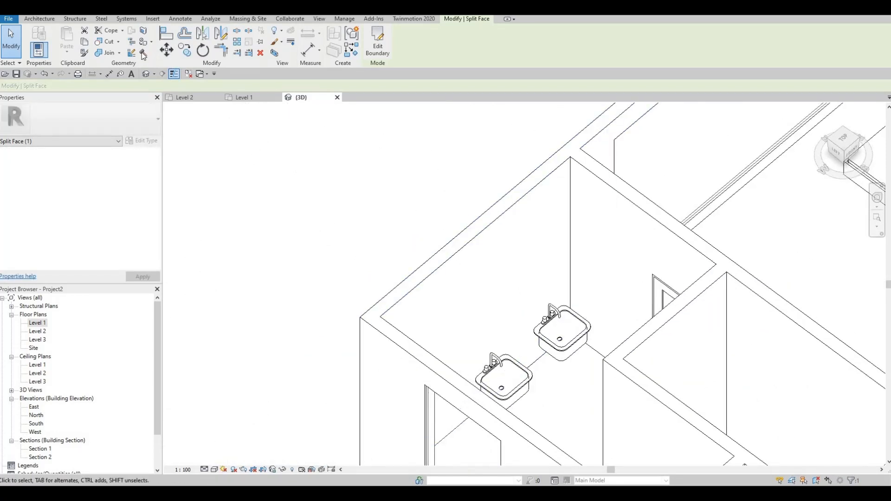
click(143, 31)
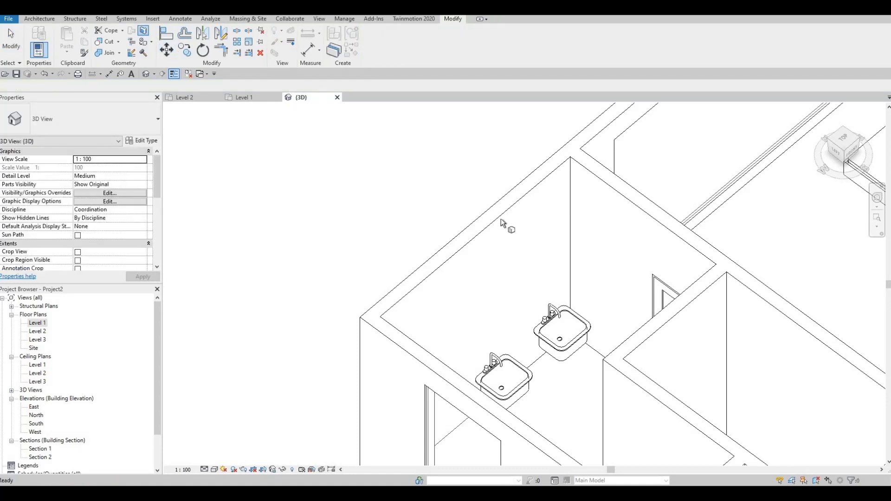
scroll(547, 329, up, 1)
shift+middle_drag(547, 329, 667, 259)
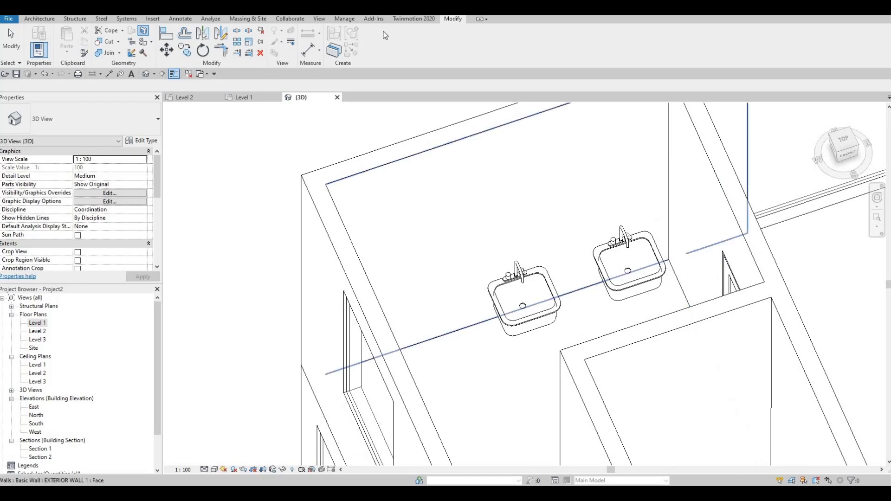
click(523, 130)
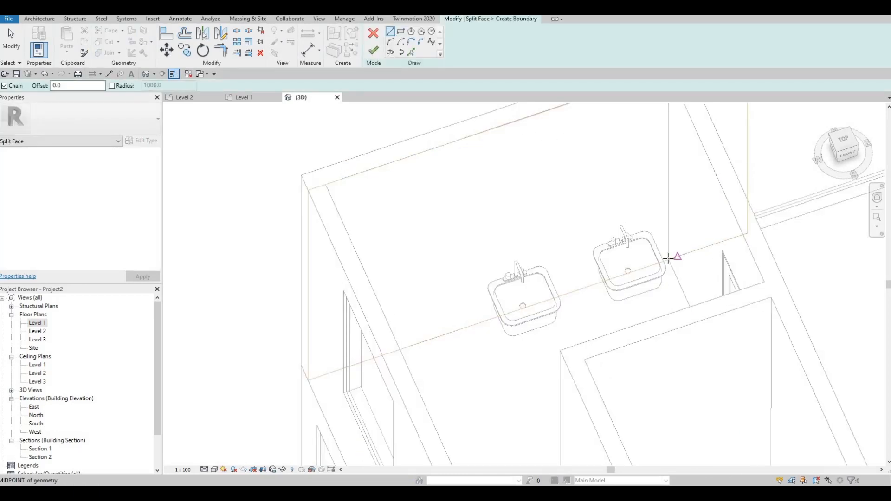
click(668, 259)
middle_drag(665, 302, 650, 429)
scroll(651, 231, up, 3)
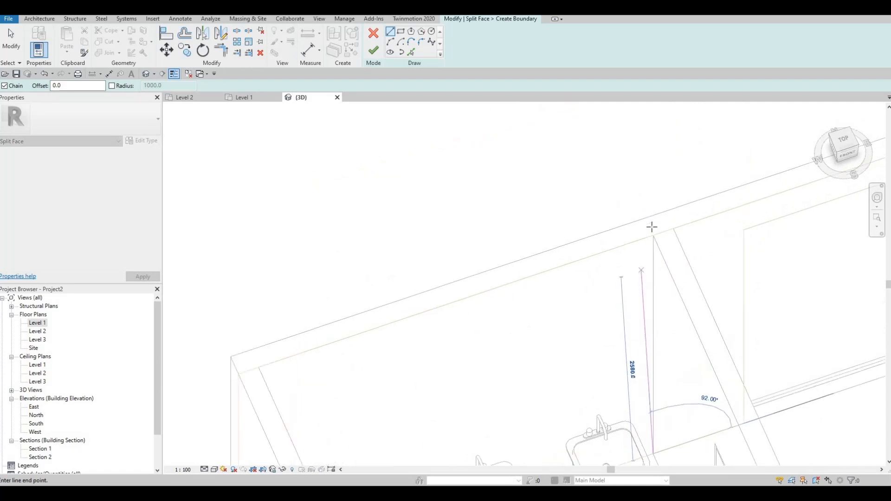
click(654, 226)
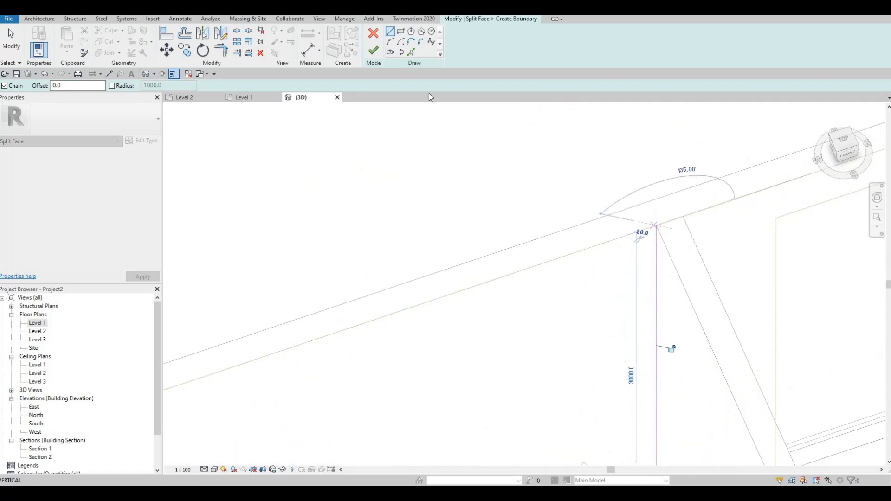
key(Escape)
click(373, 50)
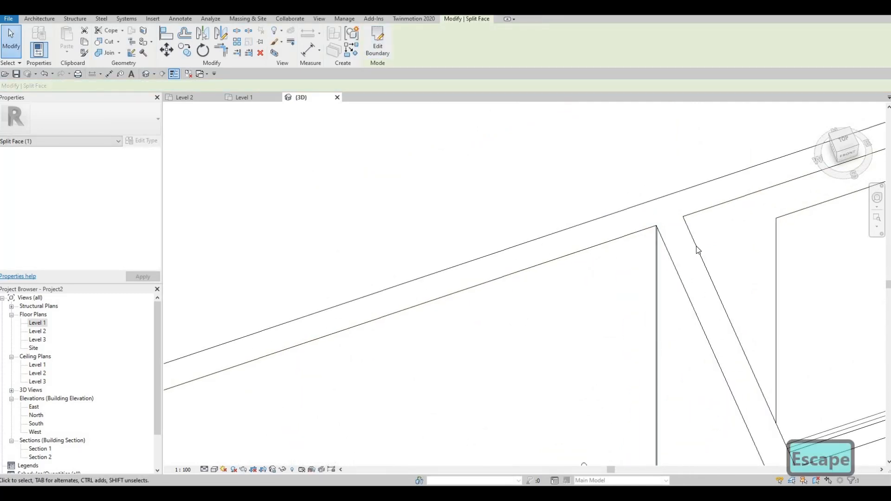
Step: Paint the split wall faces around the bathrooms with the Underground Walls material
middle_drag(612, 216, 622, 195)
scroll(695, 243, up, 2)
scroll(613, 294, down, 5)
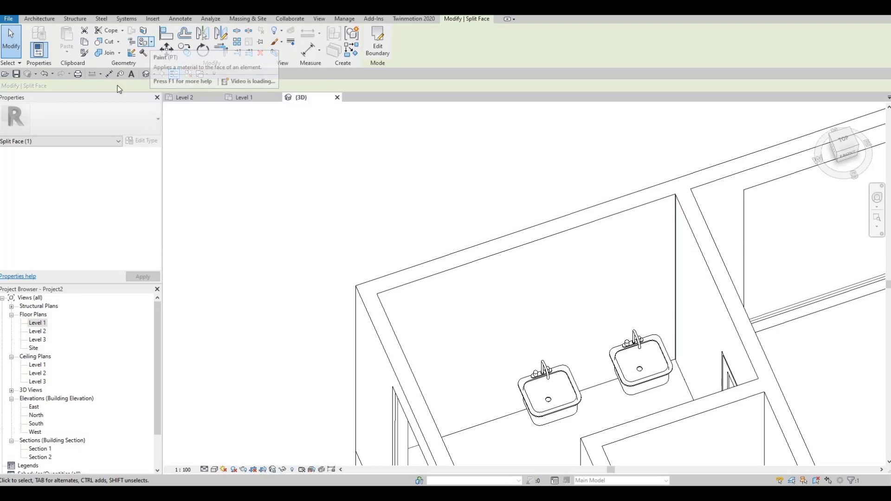
key(p)
key(t)
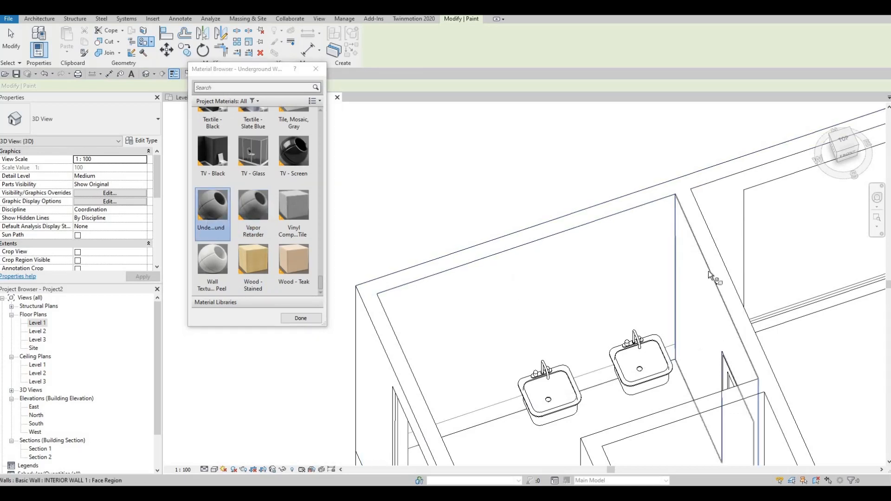
shift+middle_drag(628, 353, 715, 291)
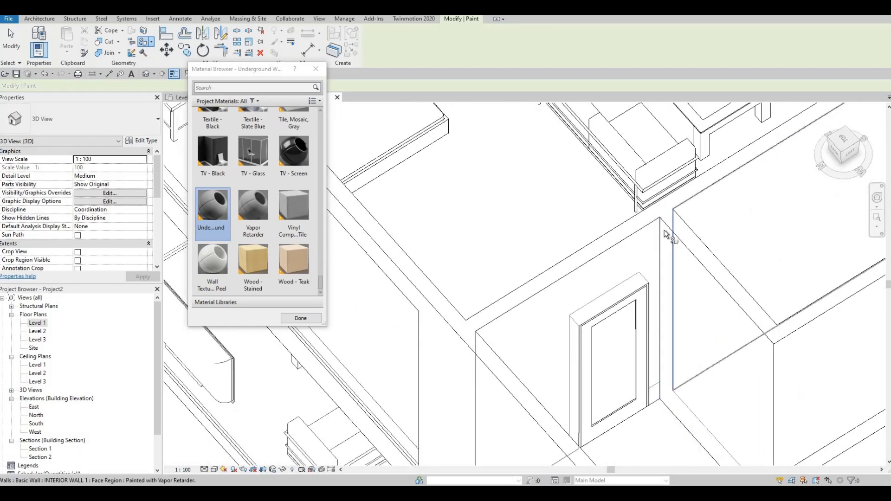
middle_drag(809, 349, 664, 242)
shift+middle_drag(641, 288, 678, 157)
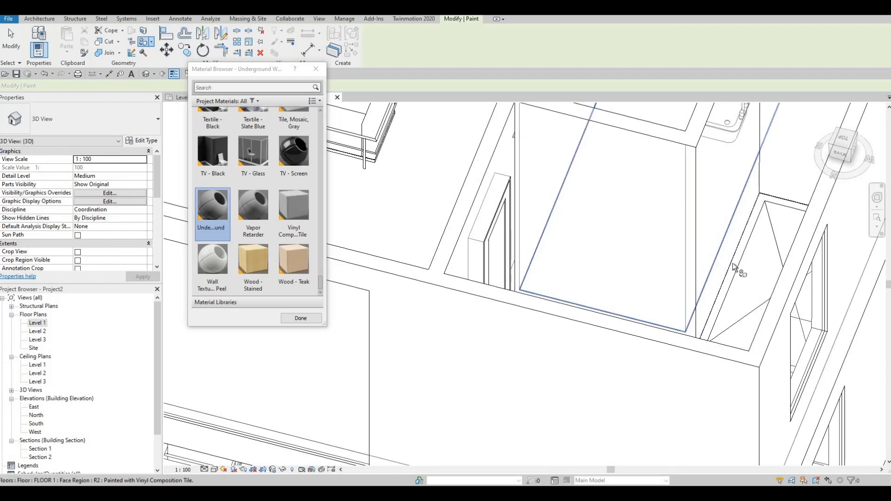
shift+middle_drag(679, 291, 675, 240)
middle_drag(681, 127, 606, 312)
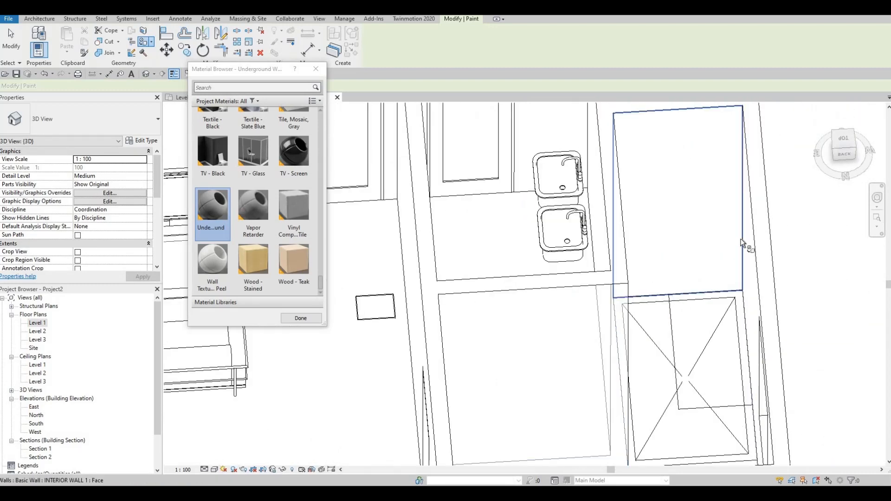
shift+middle_drag(740, 242, 645, 235)
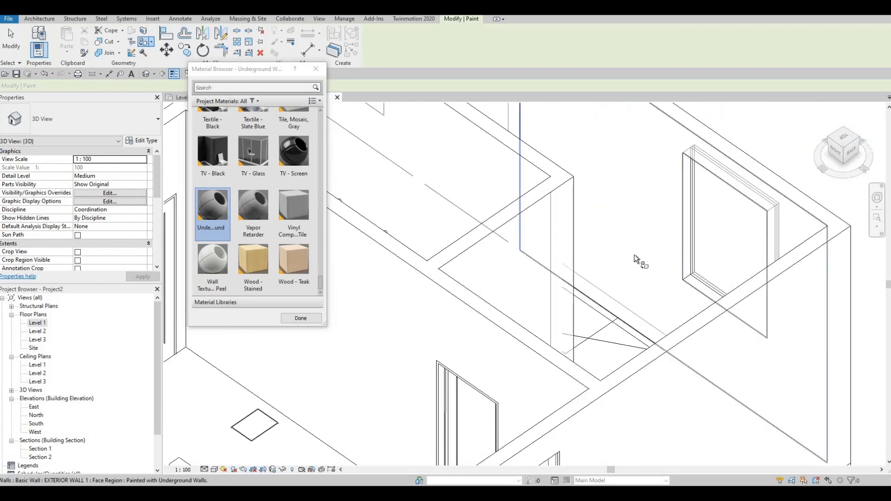
Step: Paint the remaining narrow interior wall face at the partition end by the double sinks with Underground Walls
scroll(633, 257, down, 4)
shift+middle_drag(515, 274, 278, 276)
shift+middle_drag(606, 282, 627, 240)
scroll(594, 282, up, 2)
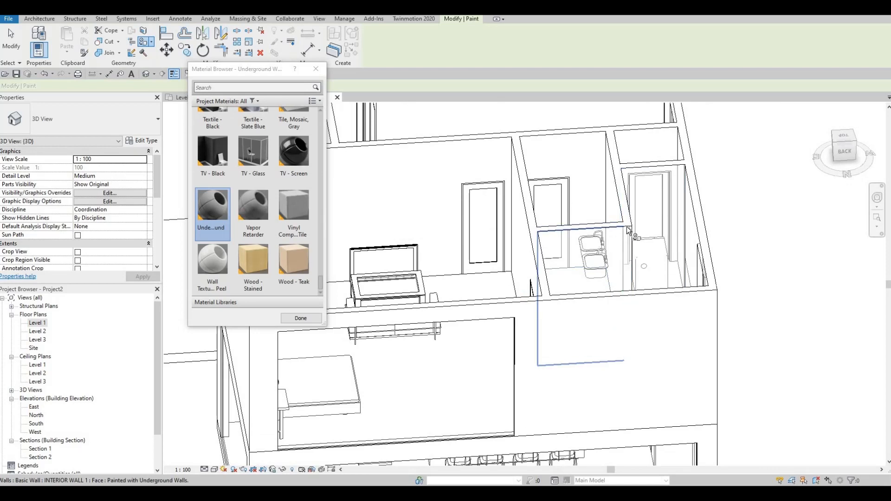
key(Tab)
key(Tab)
key(Tab)
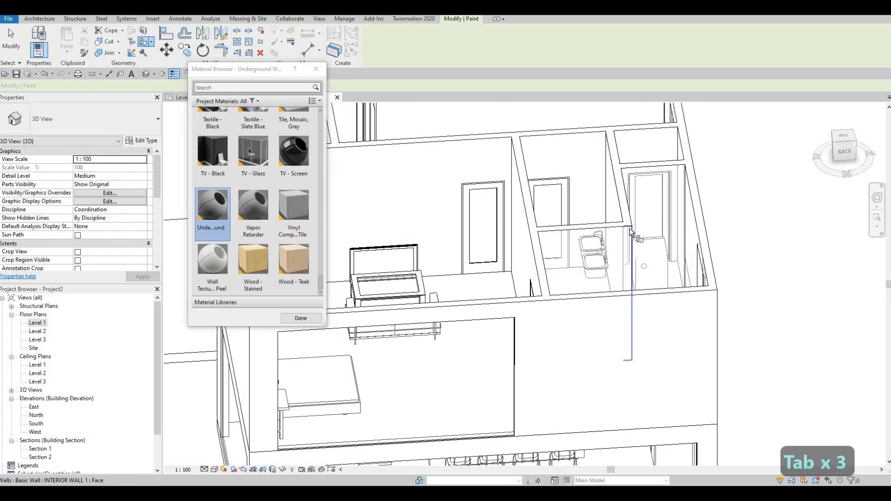
key(Escape)
Step: Inspect the upper-floor rooms and the outside of the house in 3D, including the front facade
mouse_move(634, 278)
shift+middle_down()
mouse_move(459, 306)
mouse_move(617, 314)
mouse_move(484, 318)
shift+middle_up()
shift+middle_drag(422, 302, 457, 249)
shift+middle_drag(624, 239, 358, 287)
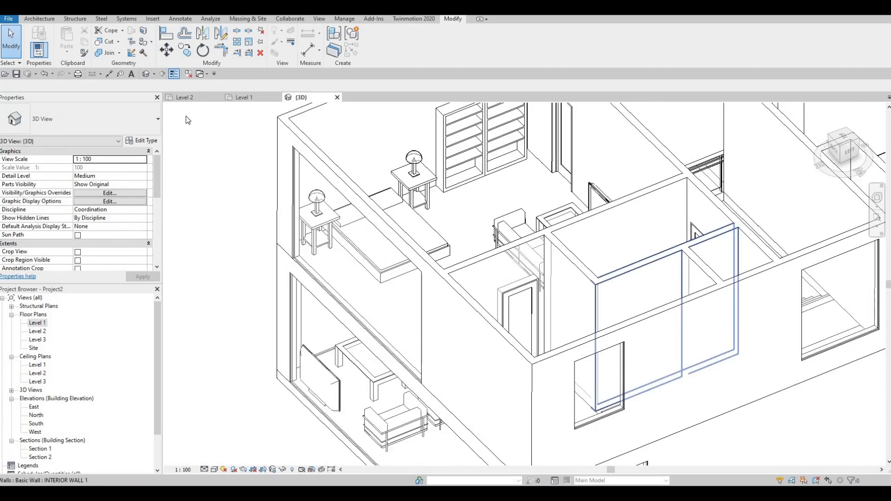
scroll(489, 293, down, 4)
key(Escape)
key(Escape)
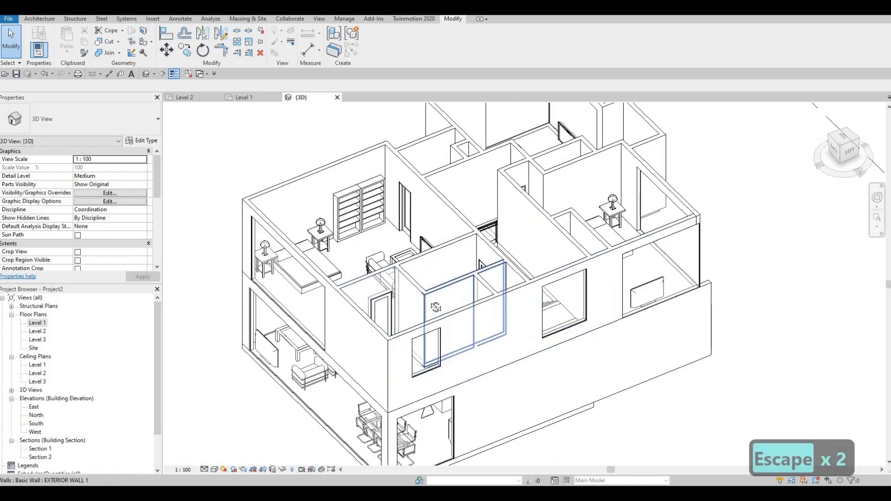
scroll(453, 298, down, 2)
scroll(538, 357, up, 2)
shift+middle_drag(538, 356, 330, 233)
scroll(397, 186, up, 4)
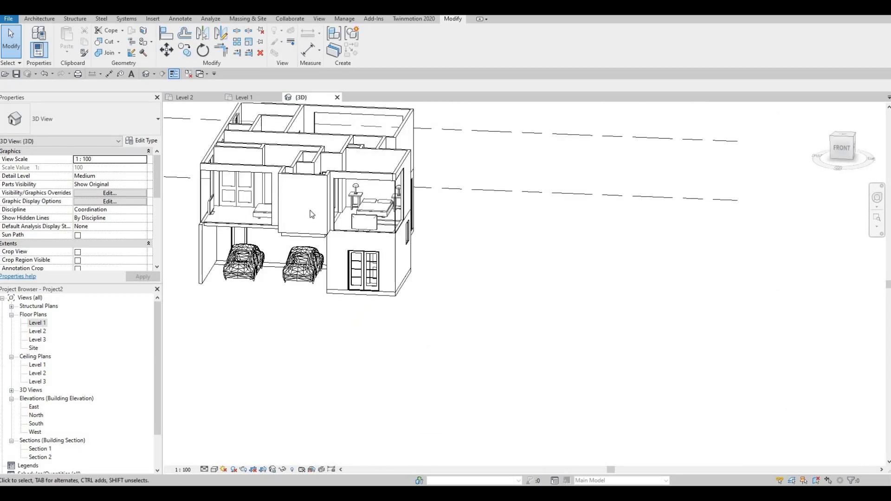
Step: Open the Level 2 floor plan and shorten the front curtain wall east of the desk bay to about 2880 mm
double_click(35, 332)
scroll(449, 261, up, 5)
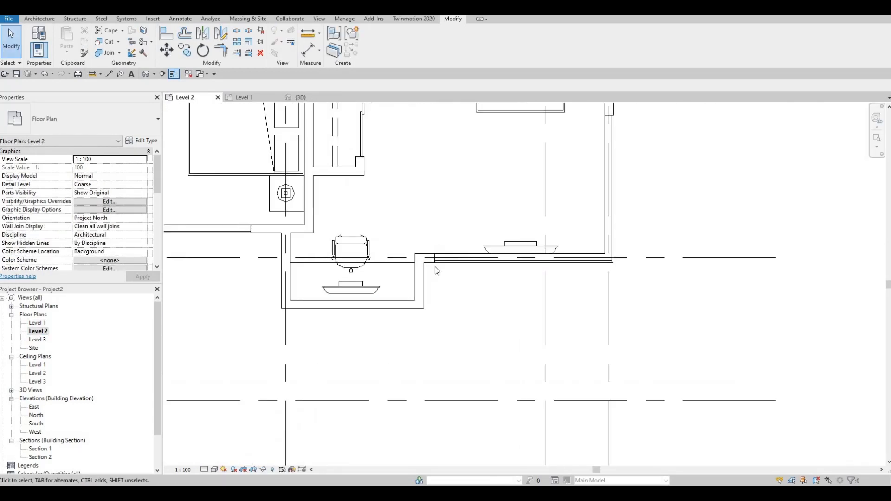
scroll(435, 270, up, 3)
click(439, 267)
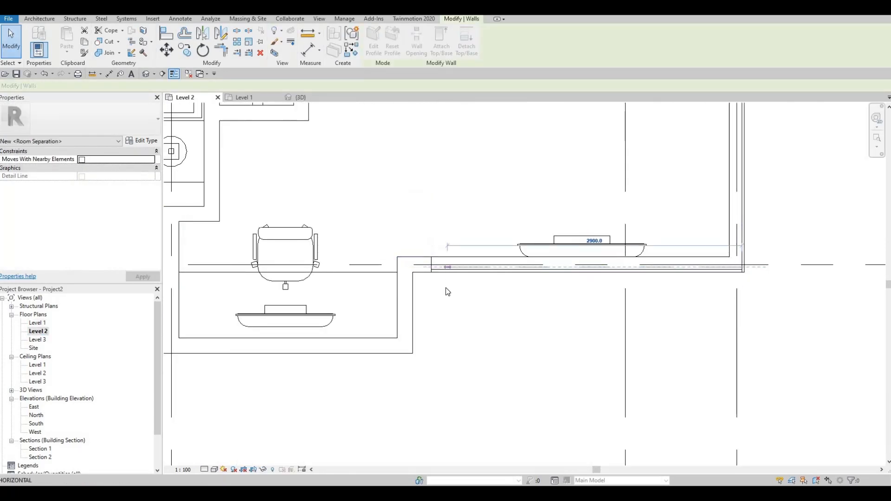
drag(446, 287, 448, 290)
key(Escape)
middle_drag(411, 299, 462, 278)
scroll(462, 278, down, 2)
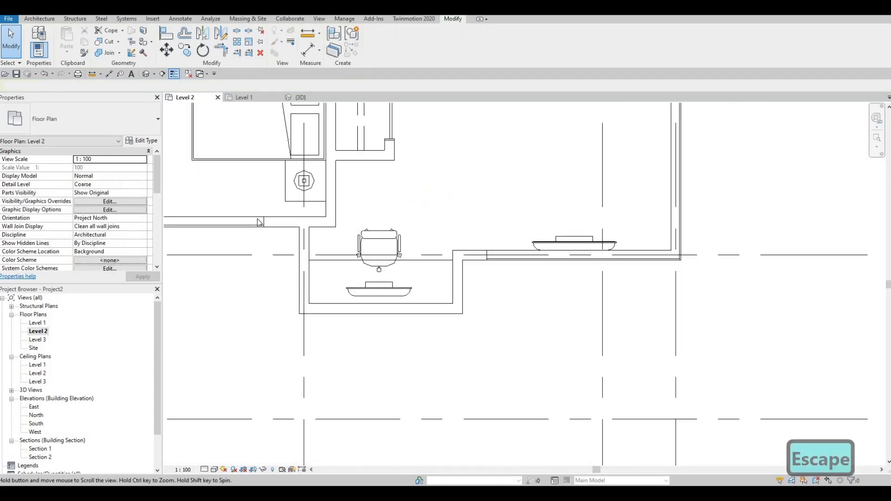
Step: Shorten the front curtain wall west of the desk bay by pulling back its end nearest the bay
middle_drag(259, 222, 320, 232)
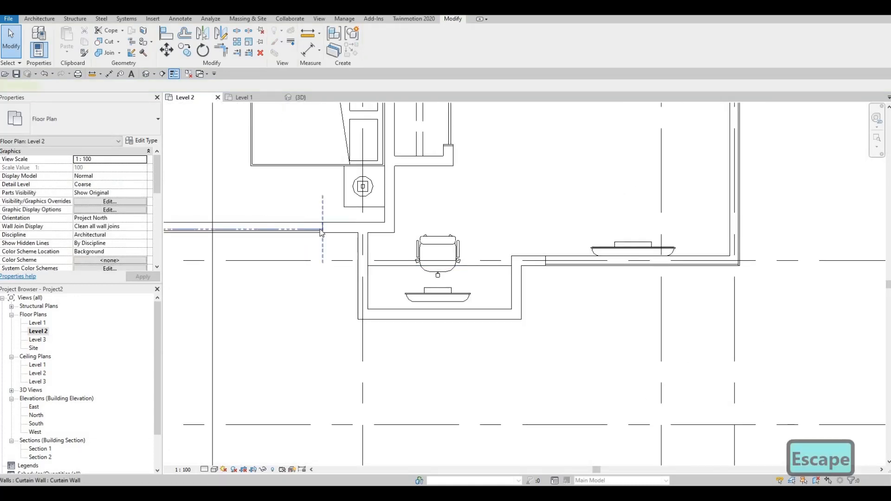
click(319, 230)
drag(322, 229, 307, 241)
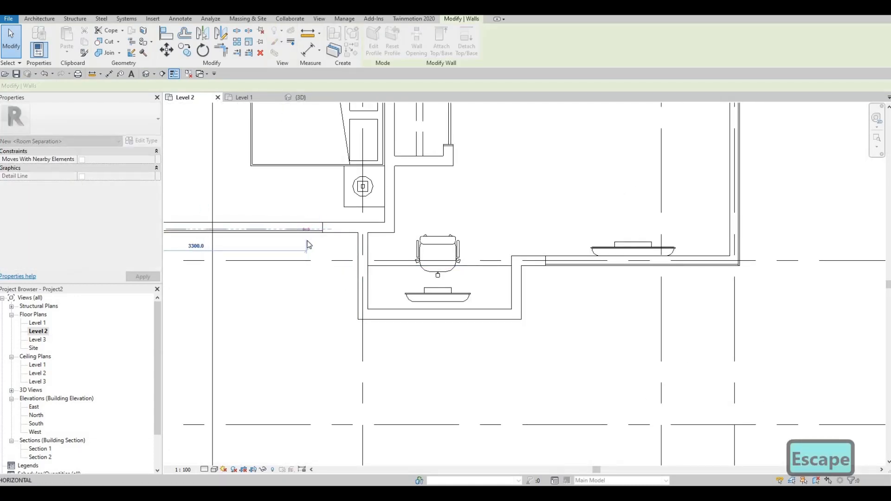
Step: Shorten the curtain wall east of the desk bay a little further from its end nearest the bay
click(511, 262)
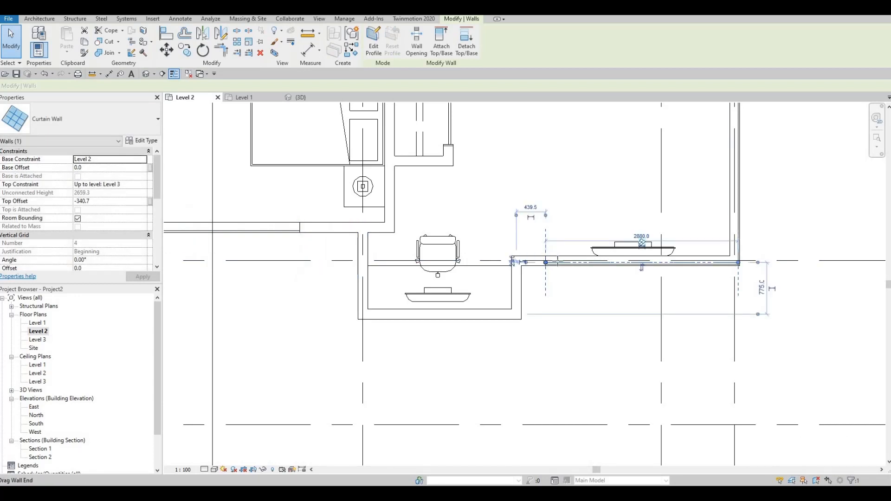
drag(546, 262, 557, 262)
key(Escape)
middle_drag(502, 291, 540, 266)
scroll(541, 267, down, 1)
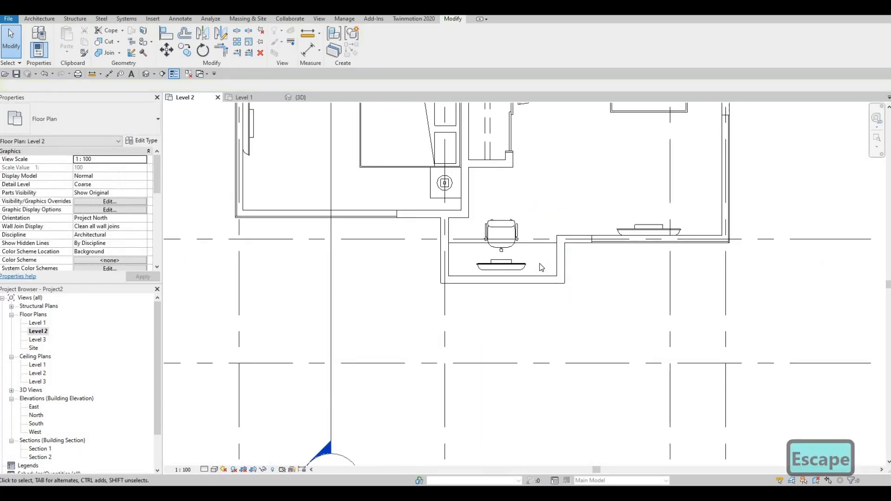
Step: Save the project and bring the whole Level 2 floor plan into view
scroll(491, 280, down, 2)
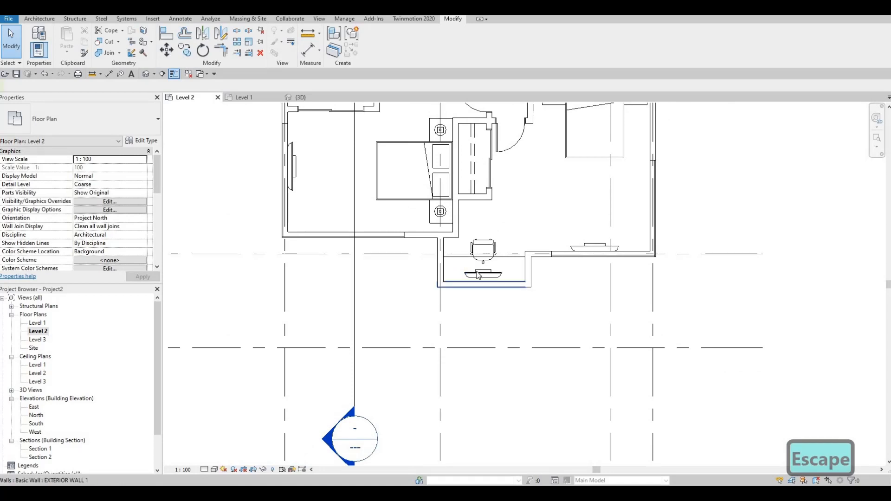
middle_drag(477, 273, 473, 262)
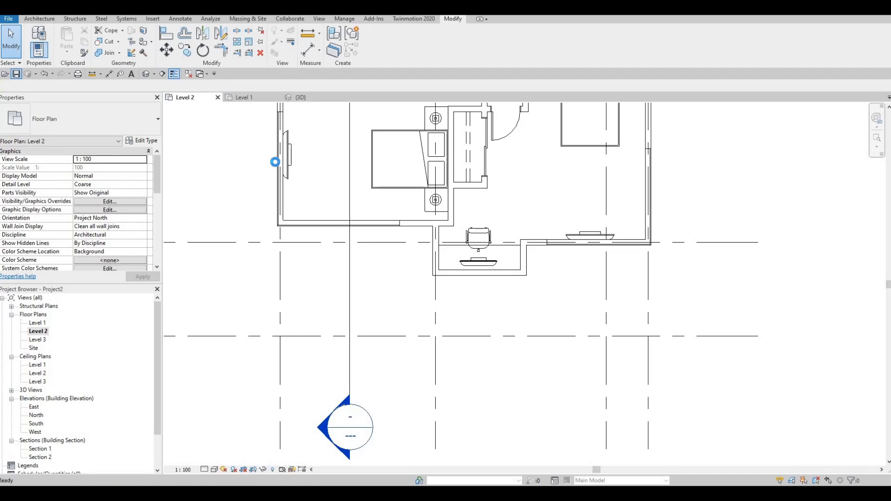
scroll(388, 439, down, 4)
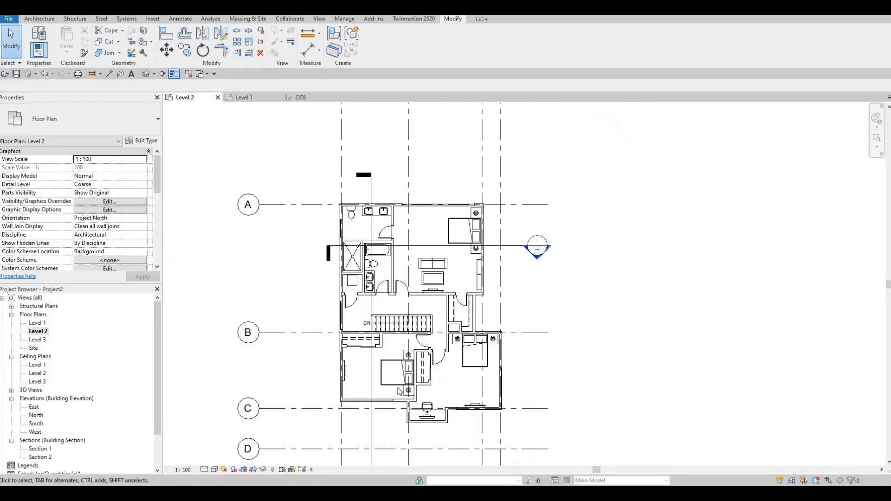
middle_drag(388, 398, 395, 363)
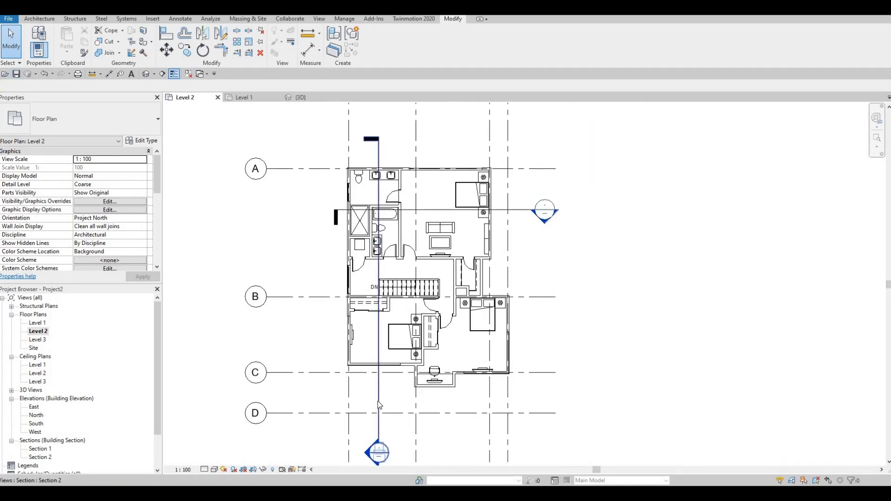